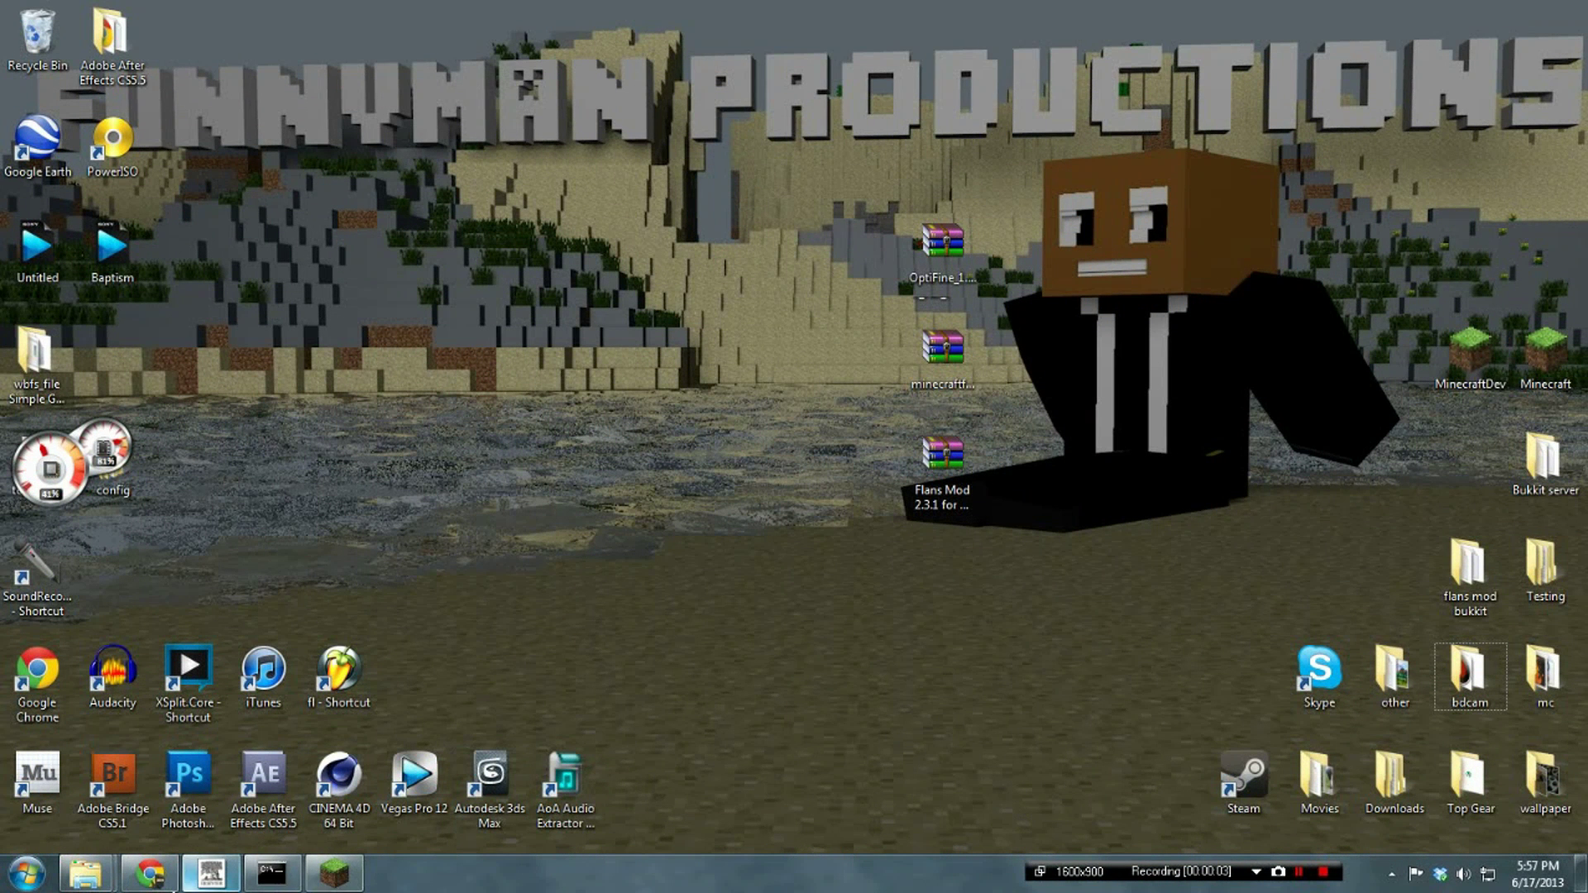
Jump to the Flan's Mod topic's Installation section, reveal the Windows video spoiler, and scroll through it.
left_click(147, 877)
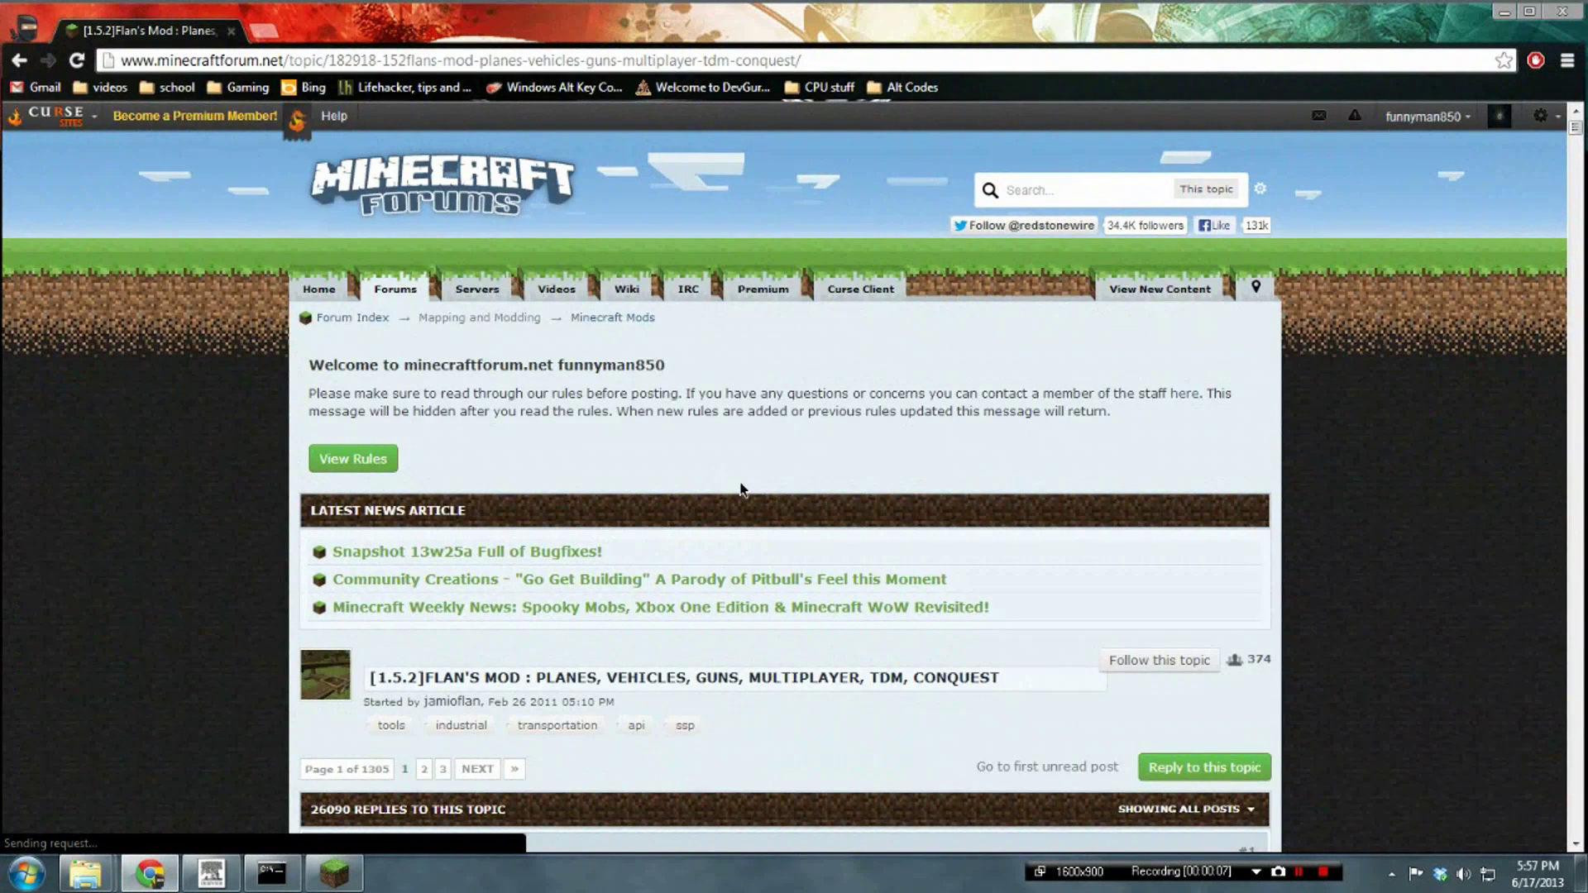
scroll(172, 596, "down", 8)
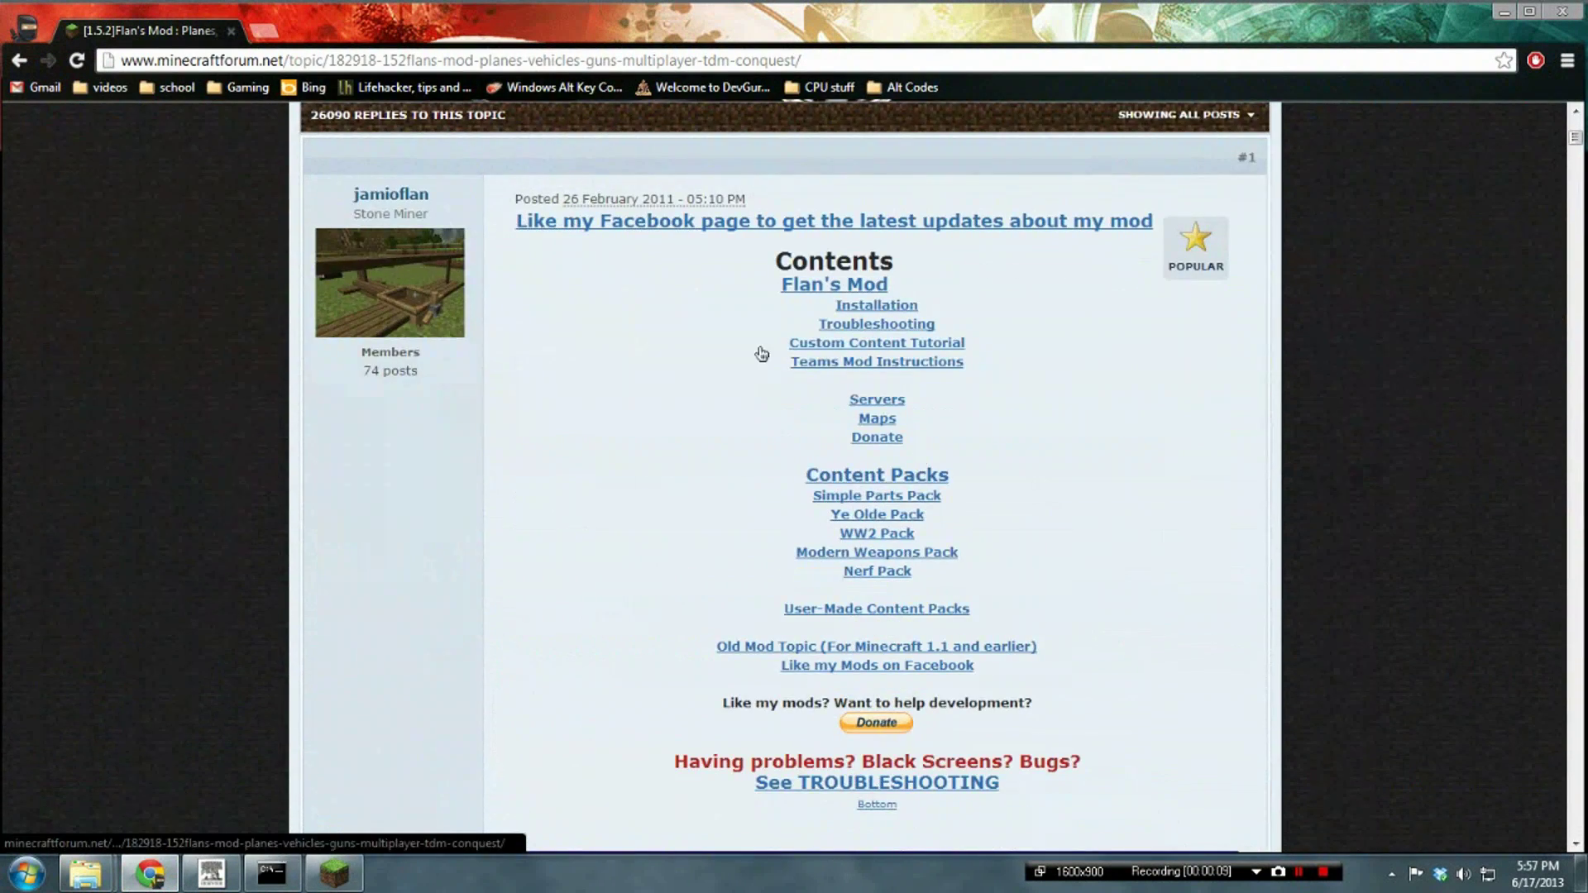
left_click(877, 308)
left_click(595, 438)
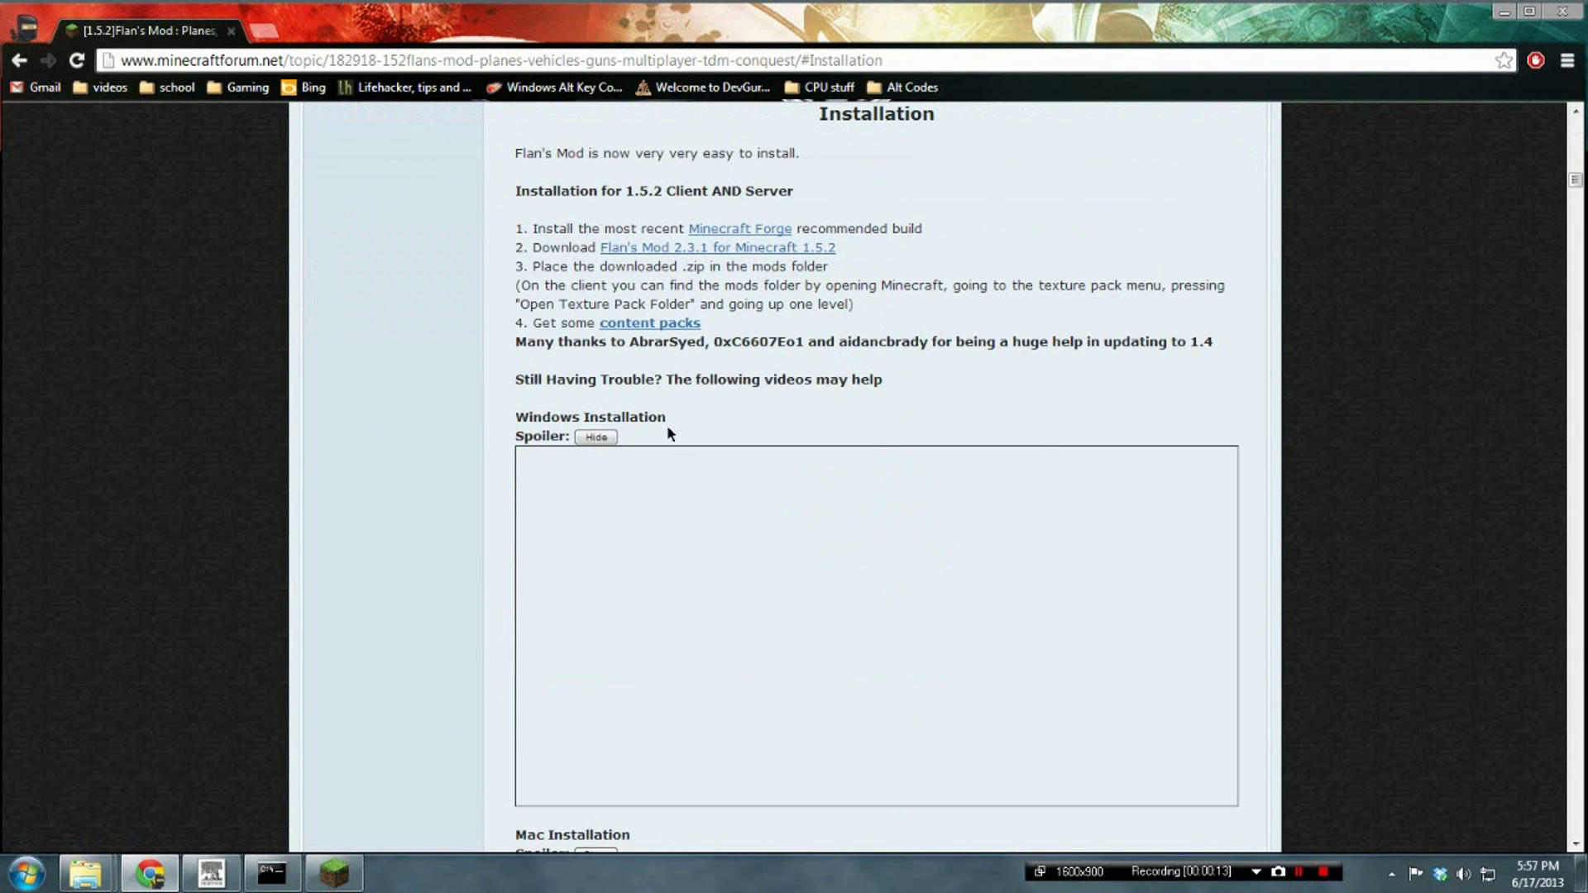
scroll(1117, 682, "down", 3)
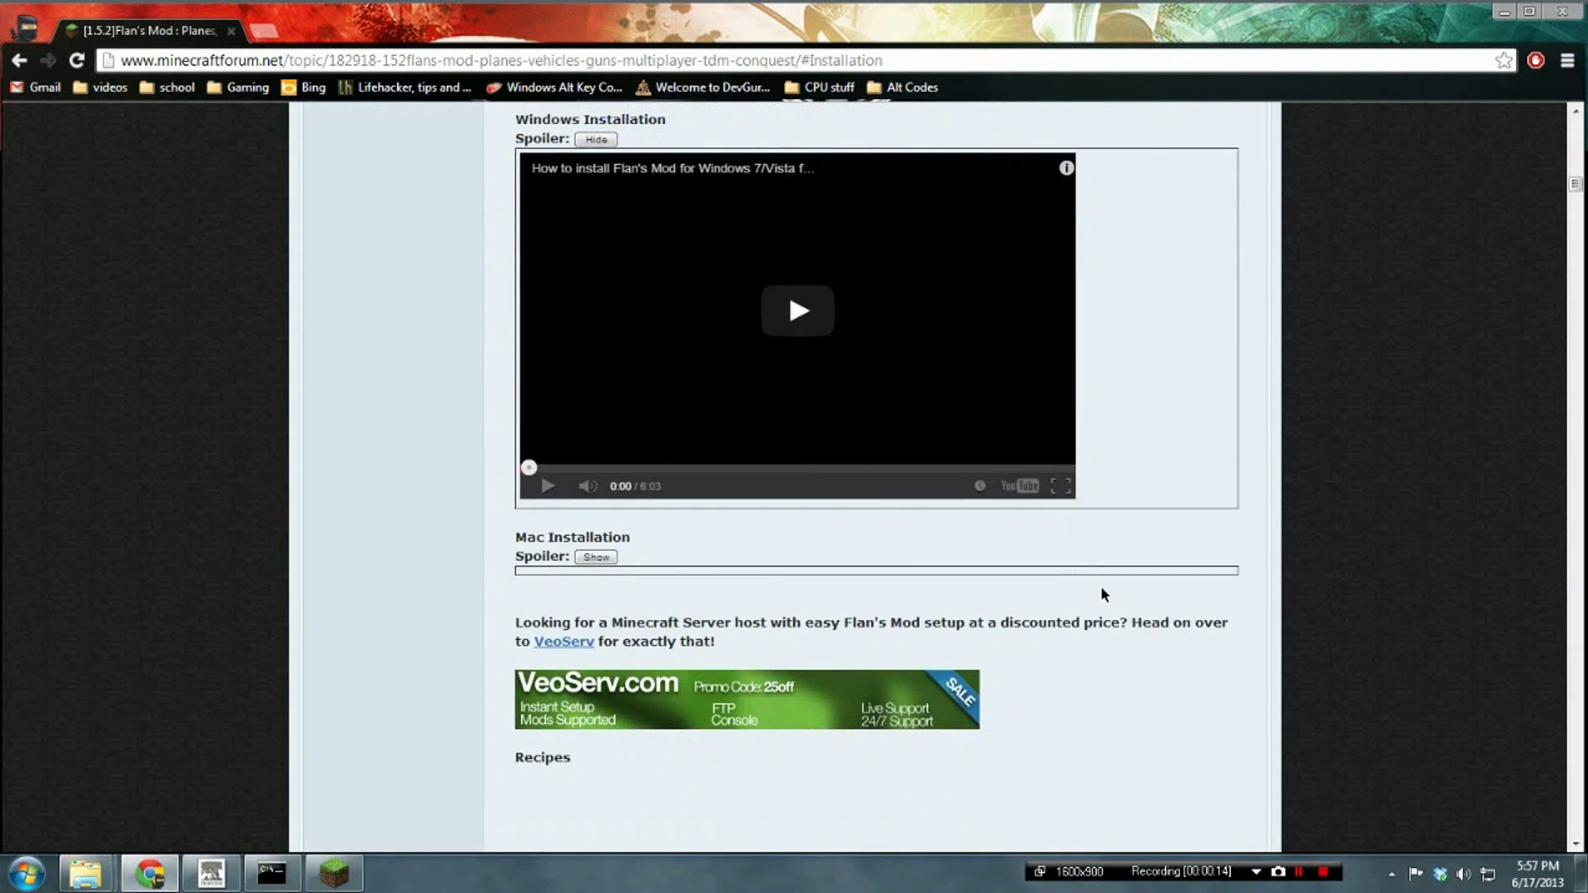
scroll(614, 625, "down", 5)
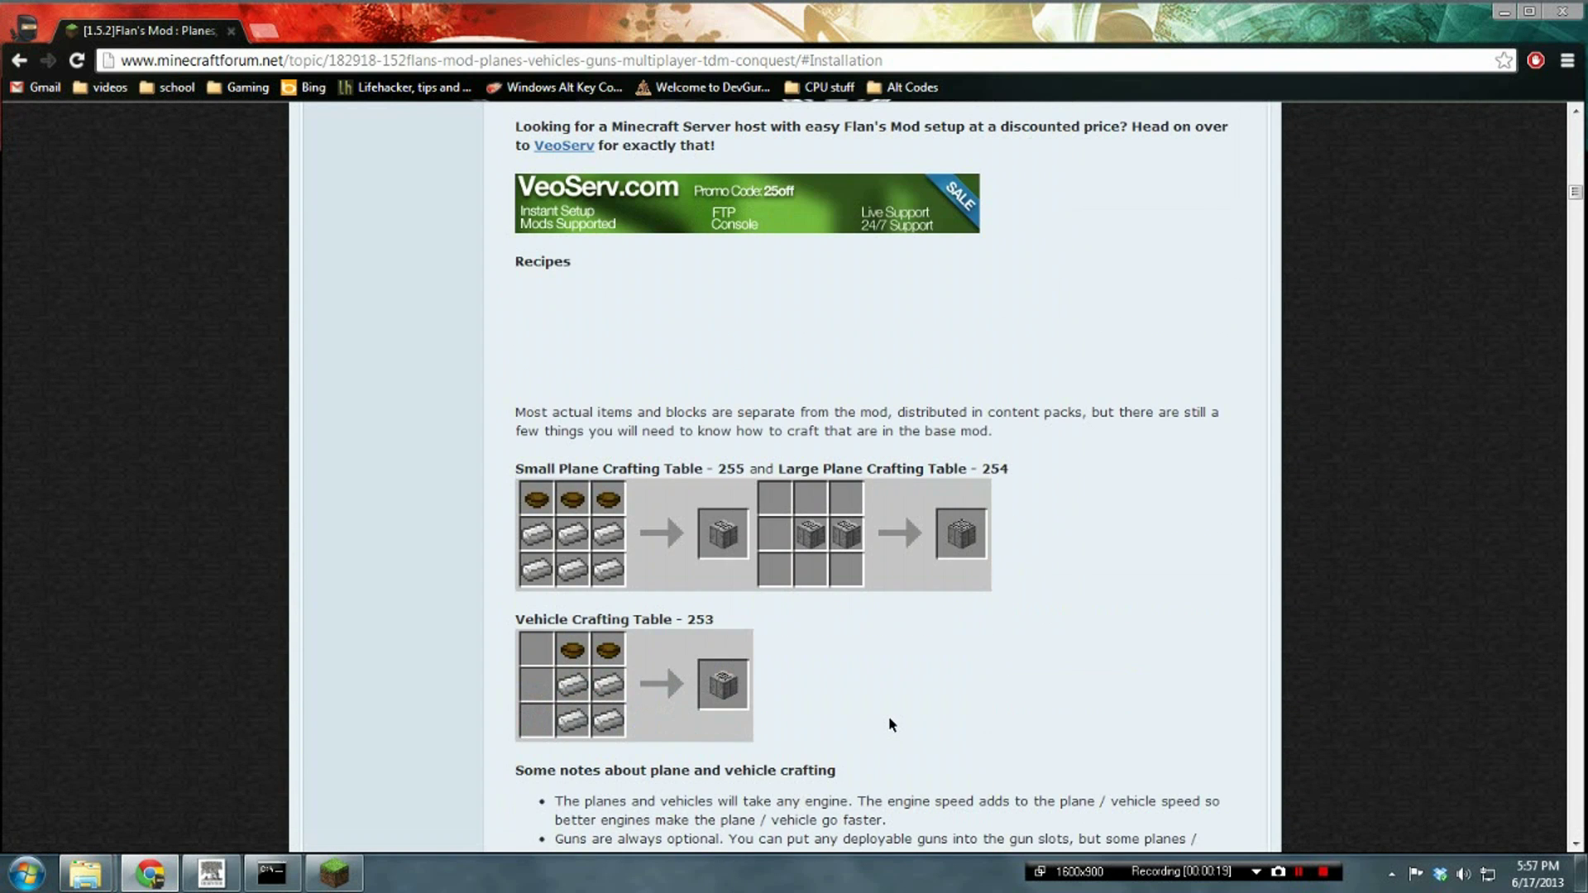
scroll(888, 717, "down", 8)
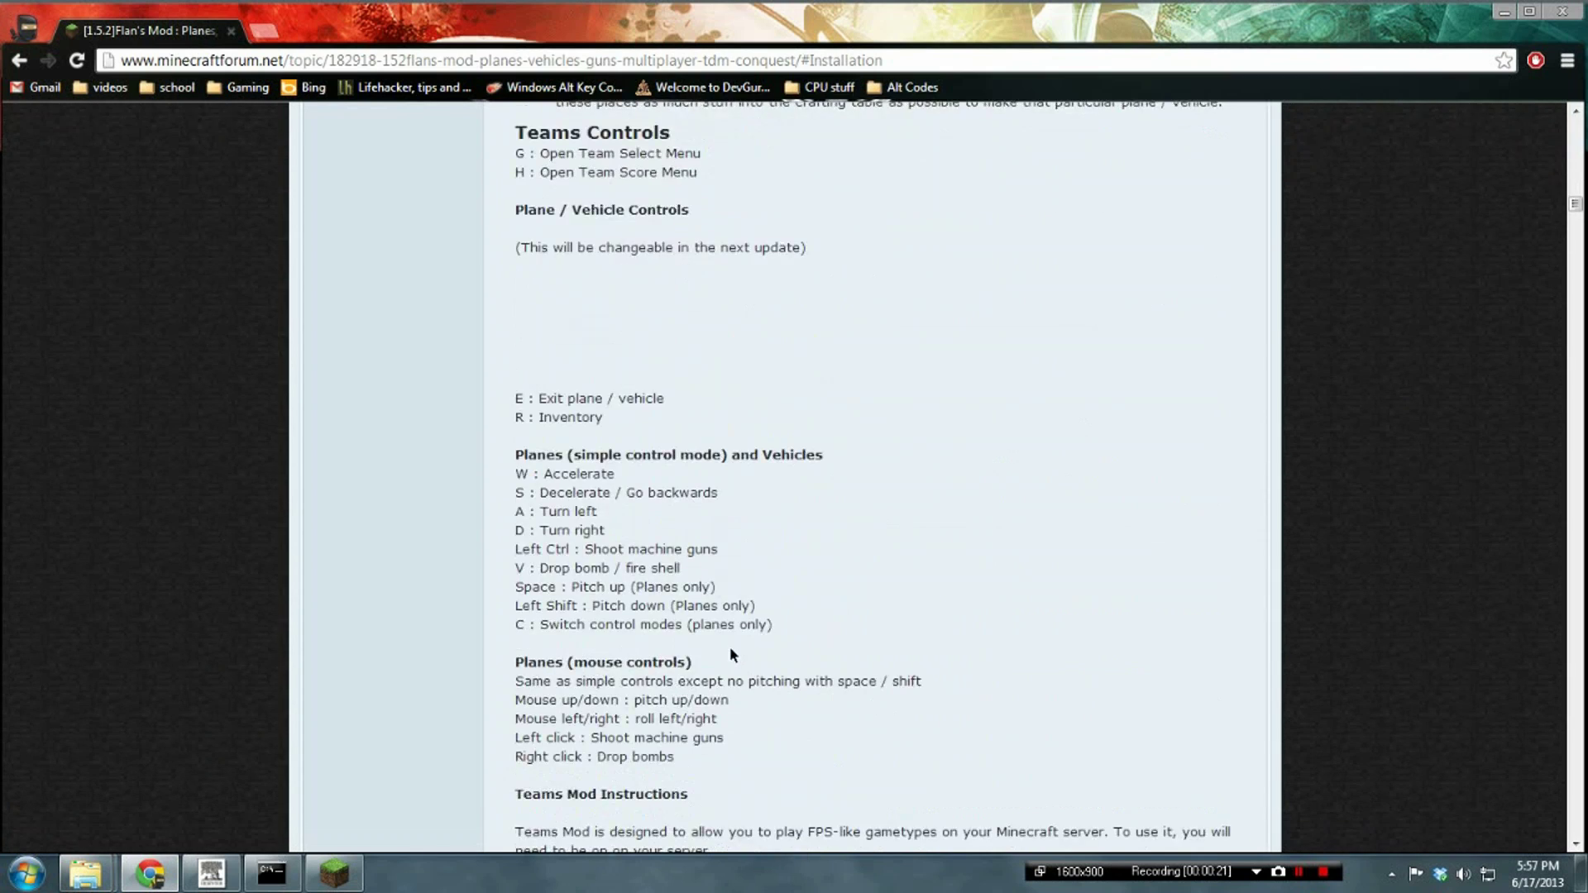
scroll(731, 652, "down", 3)
scroll(854, 643, "up", 18)
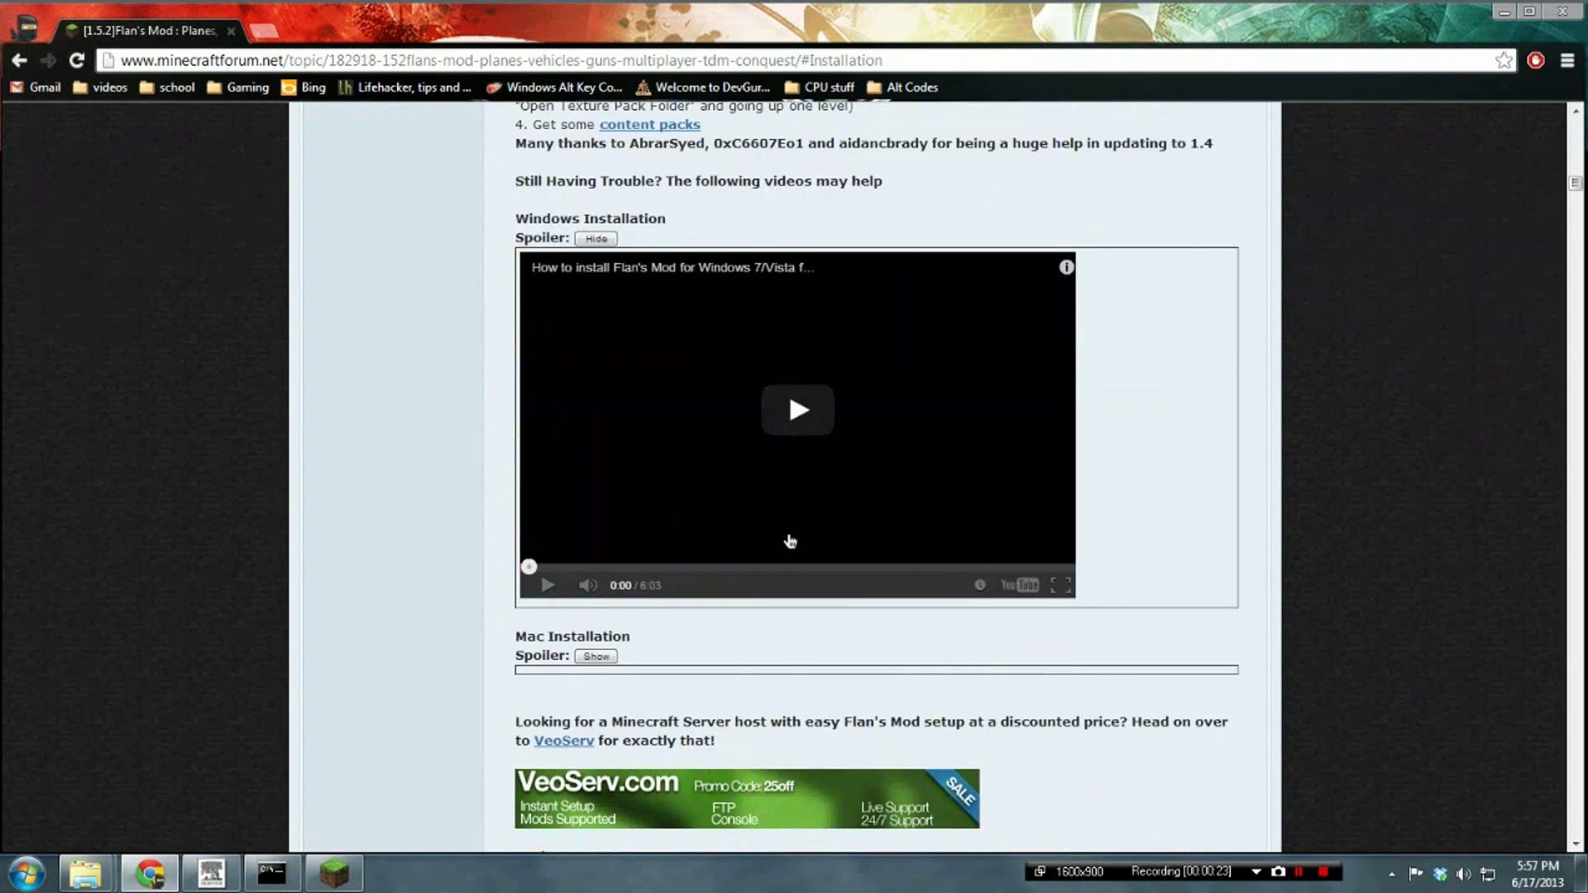
scroll(747, 620, "up", 3)
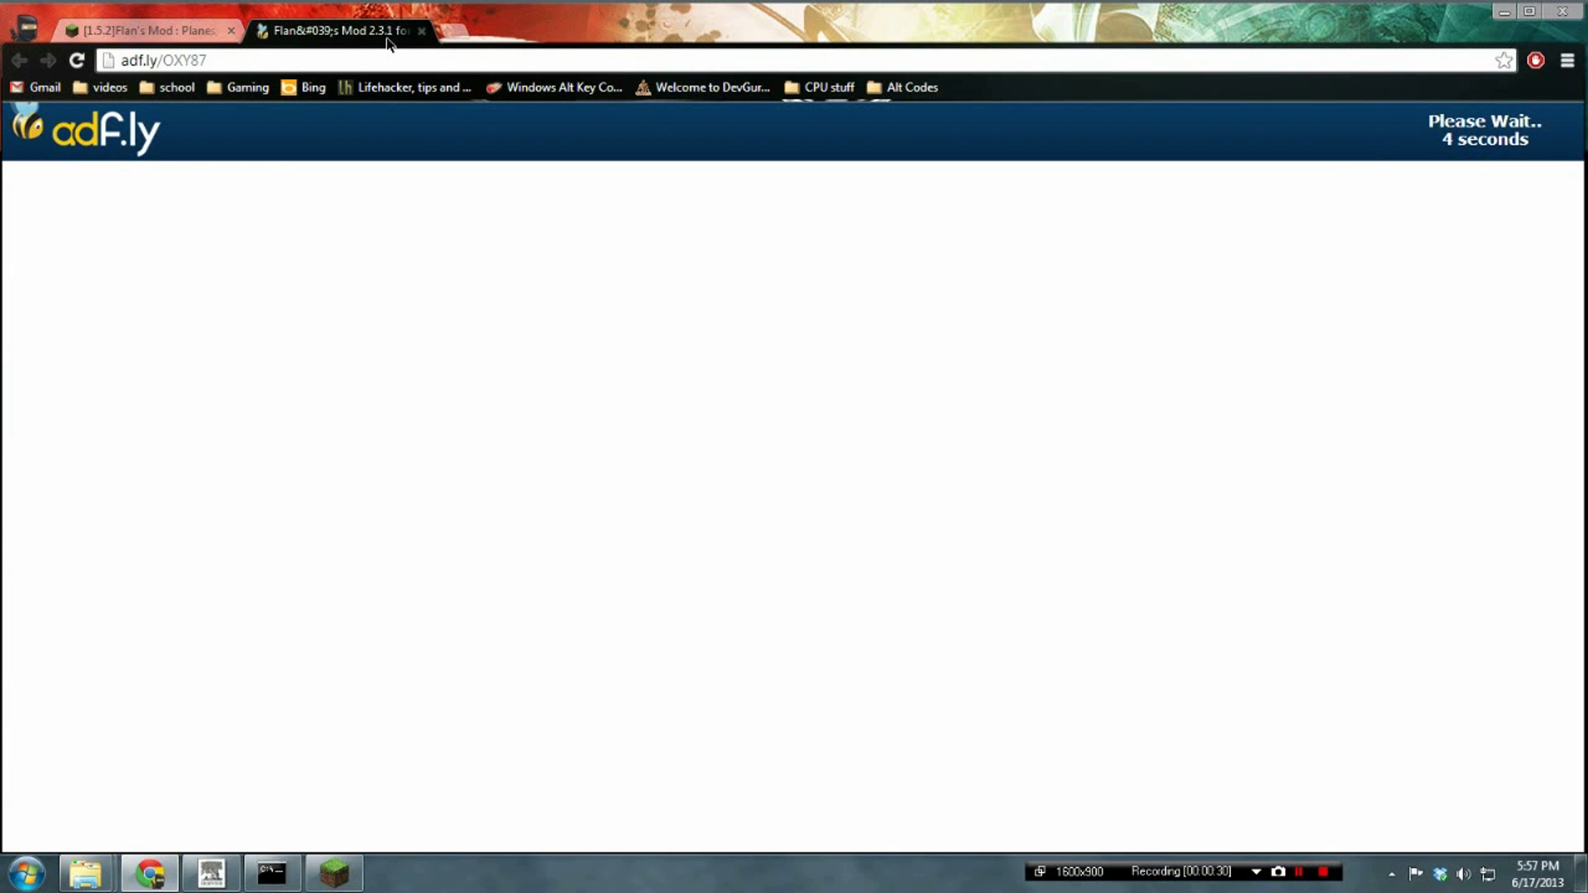
Close the adf.ly tab, browse the 'Main Forge Download June 15th' topic, then close it and minimize Chrome.
key("ctrl+w")
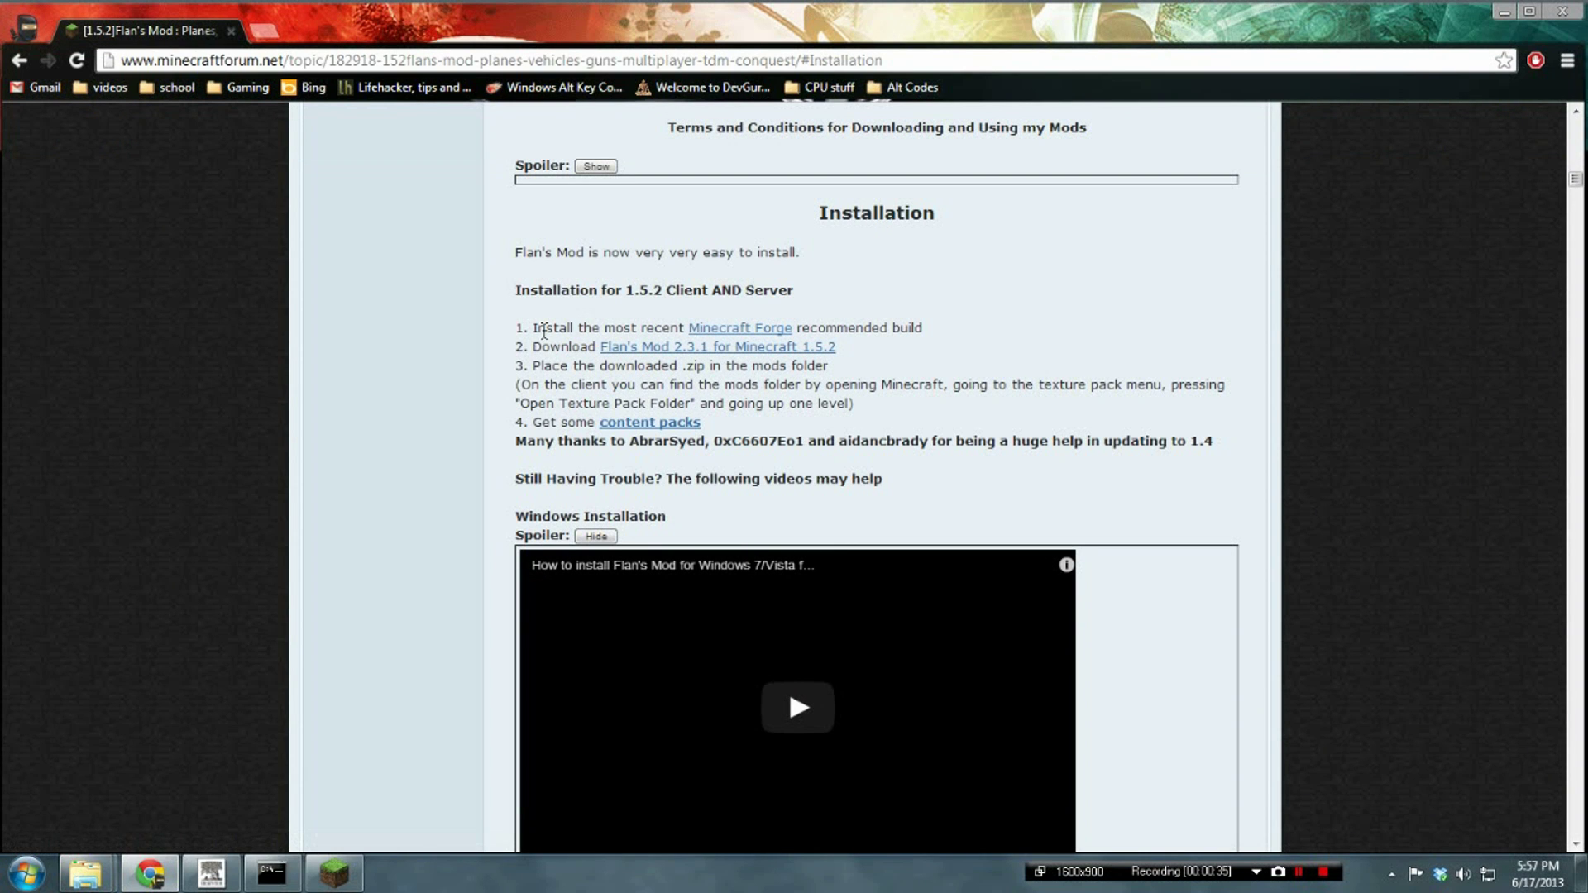
left_click(609, 323)
left_click_drag(583, 327, 658, 327)
middle_click(740, 328)
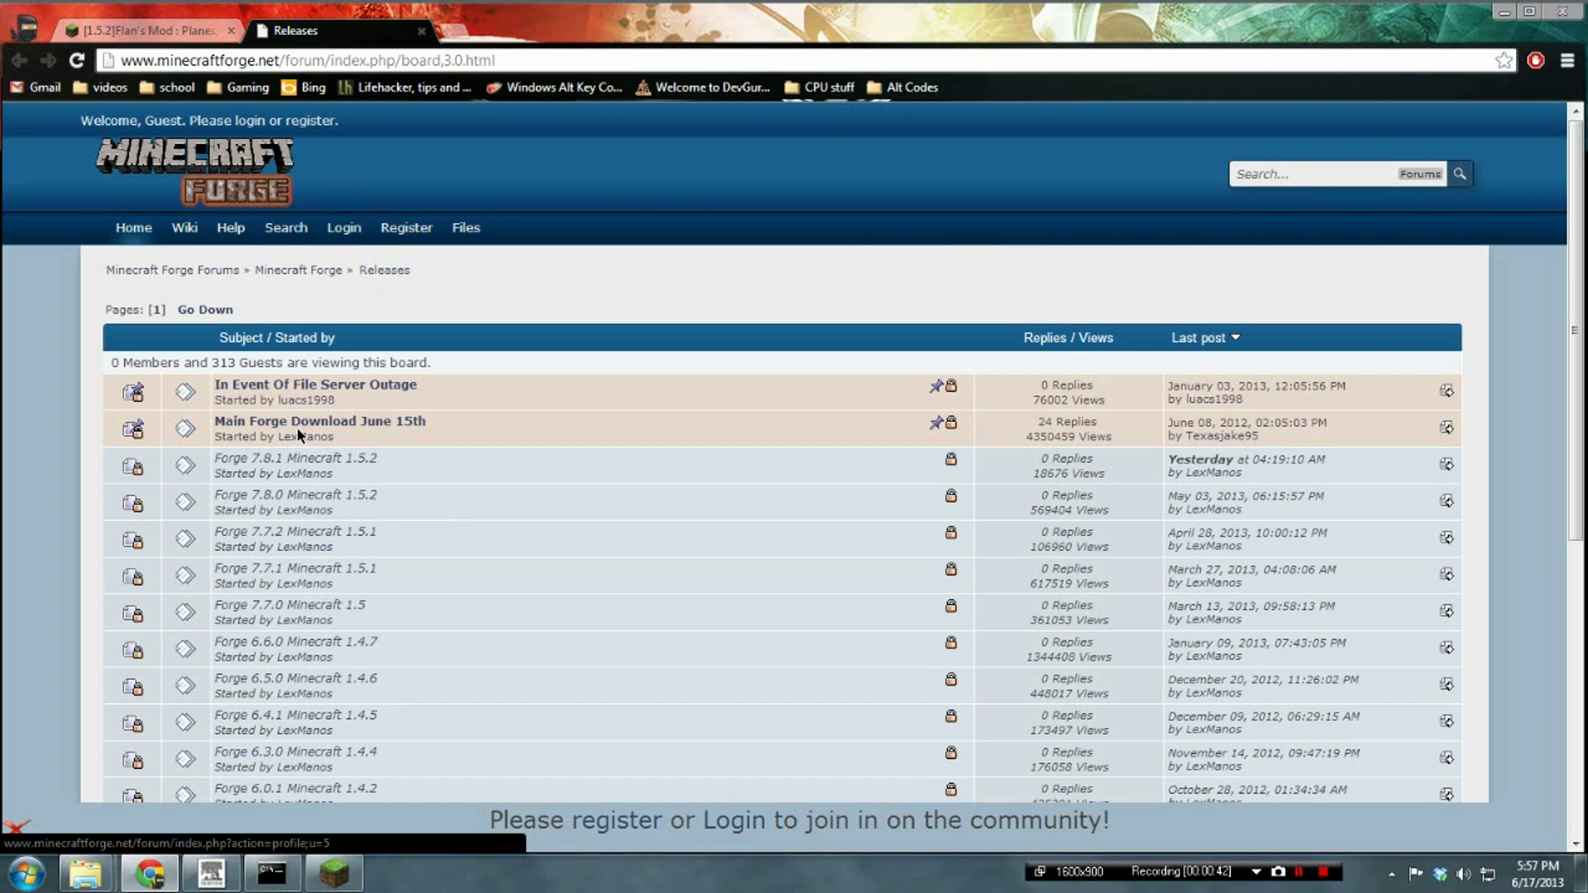
left_click(344, 427)
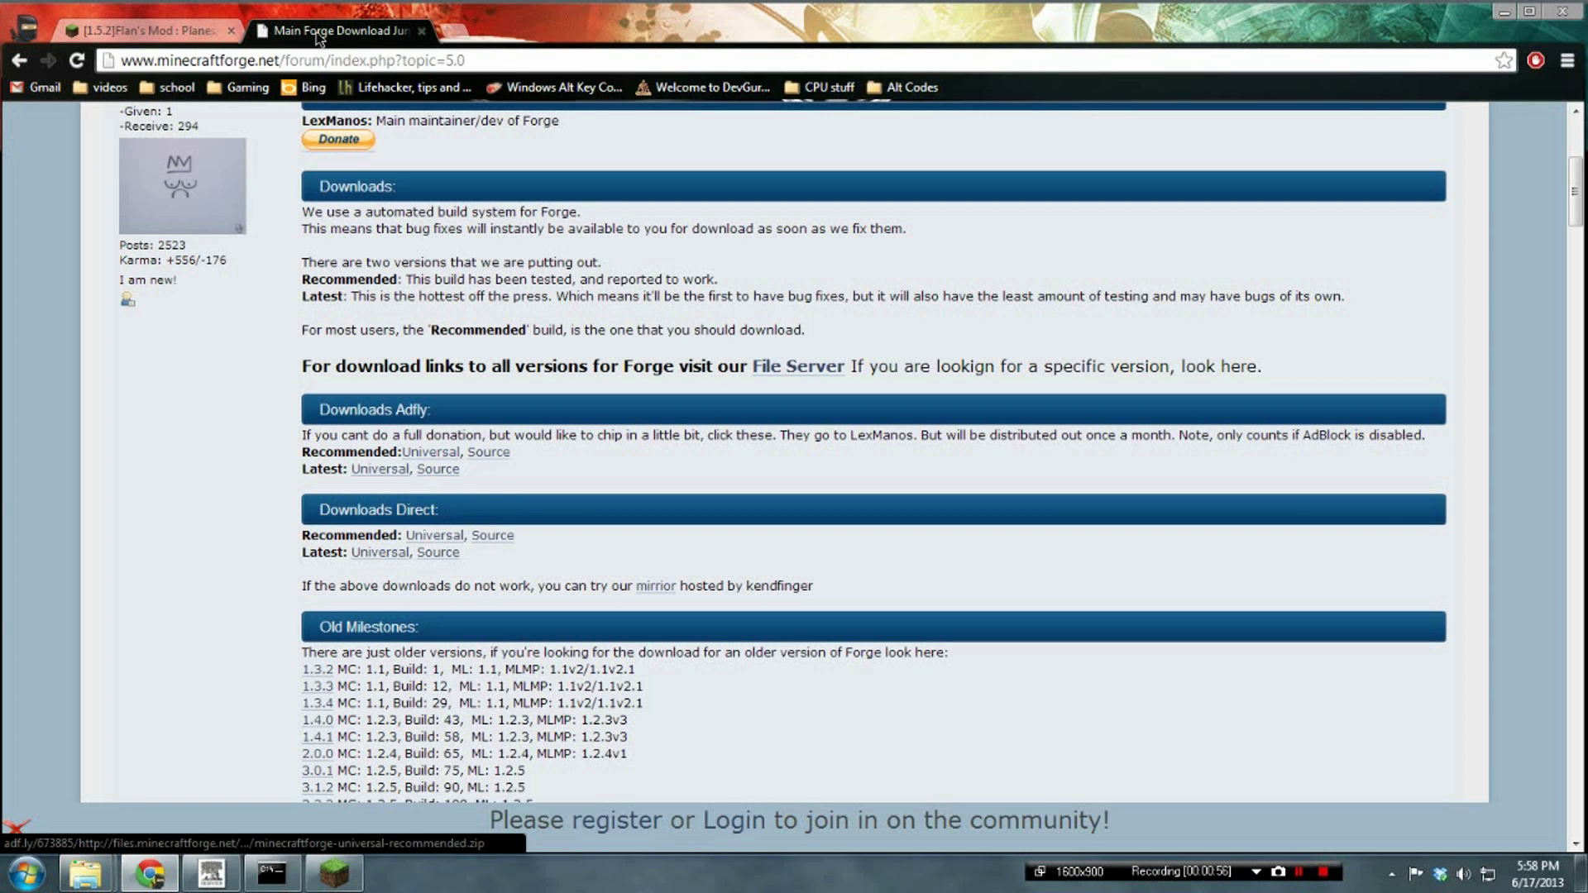
left_click(421, 30)
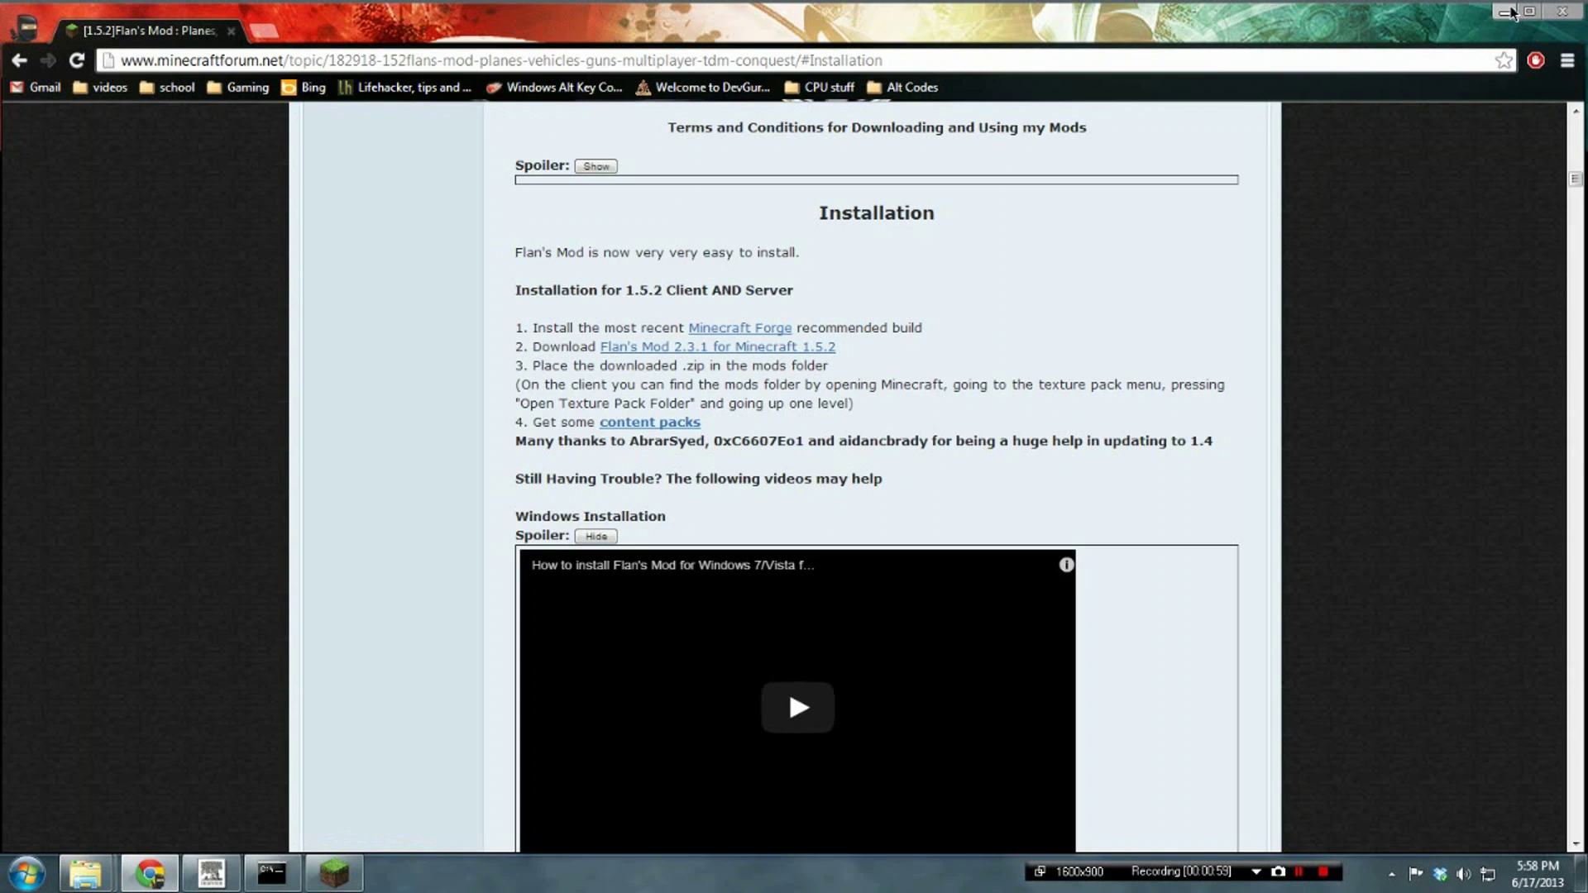
left_click(1507, 11)
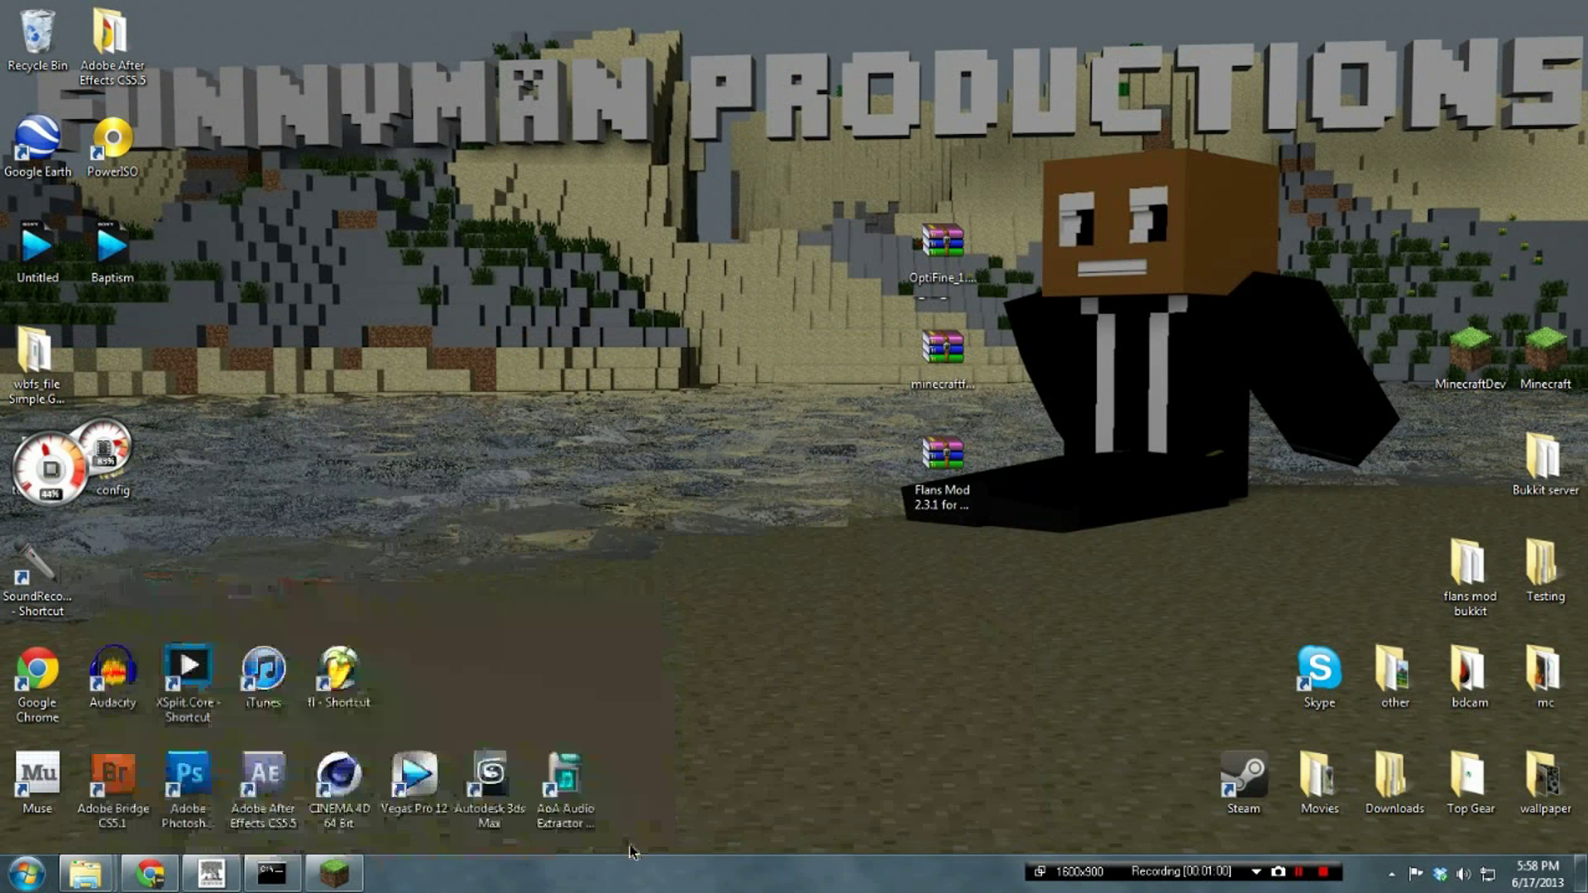
Relaunch Minecraft, enable Force update! in Options, and log in to start the re-download.
left_click(333, 875)
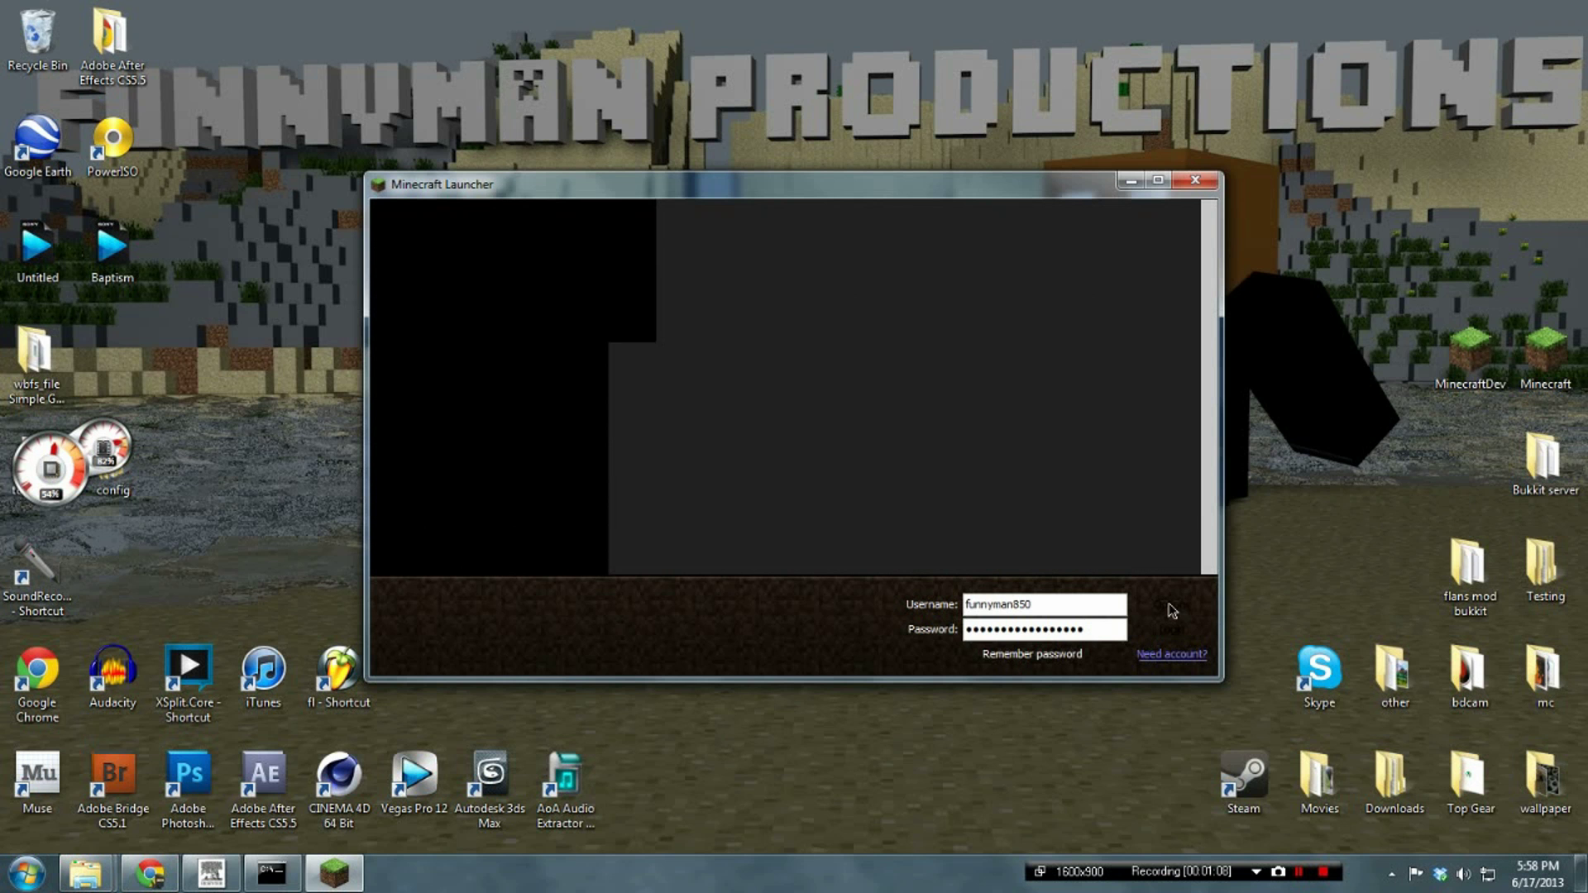
left_click(1205, 189)
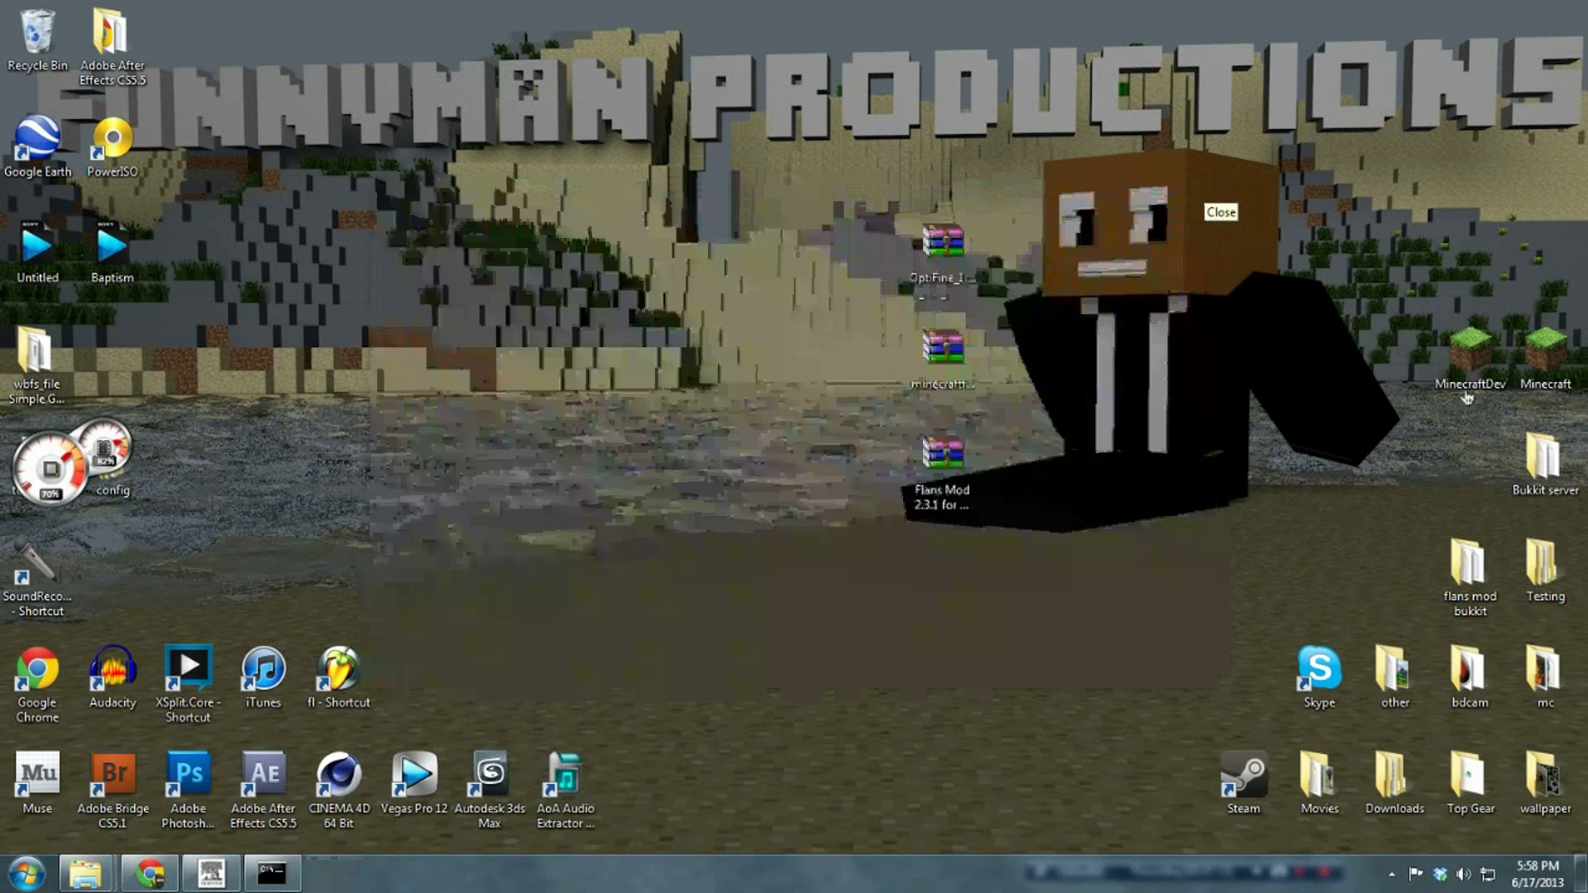
double_click(1547, 354)
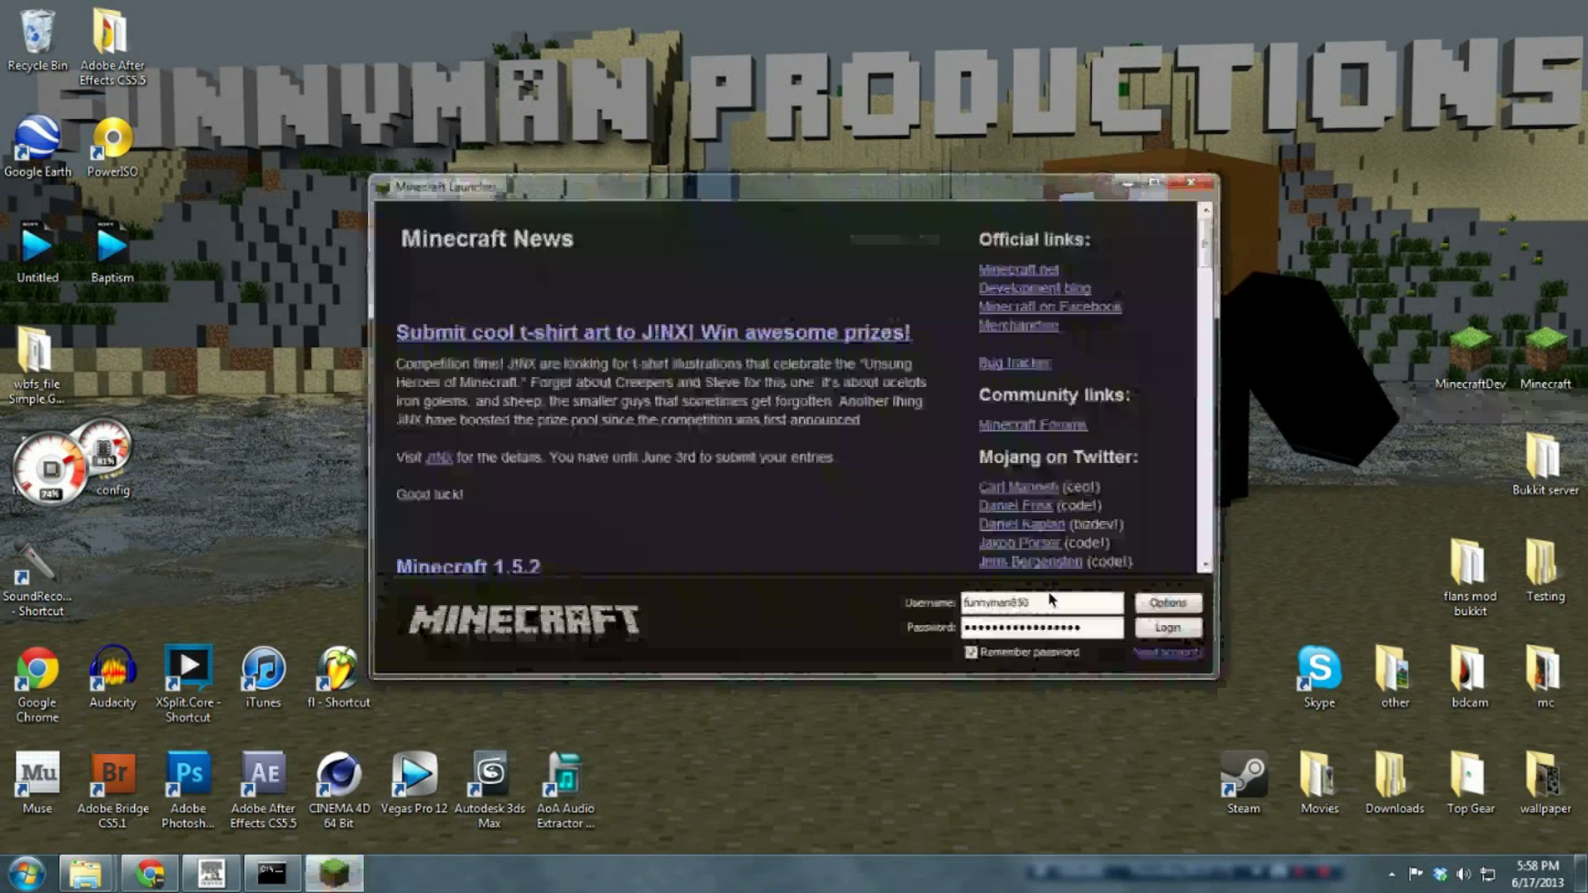
left_click(1173, 605)
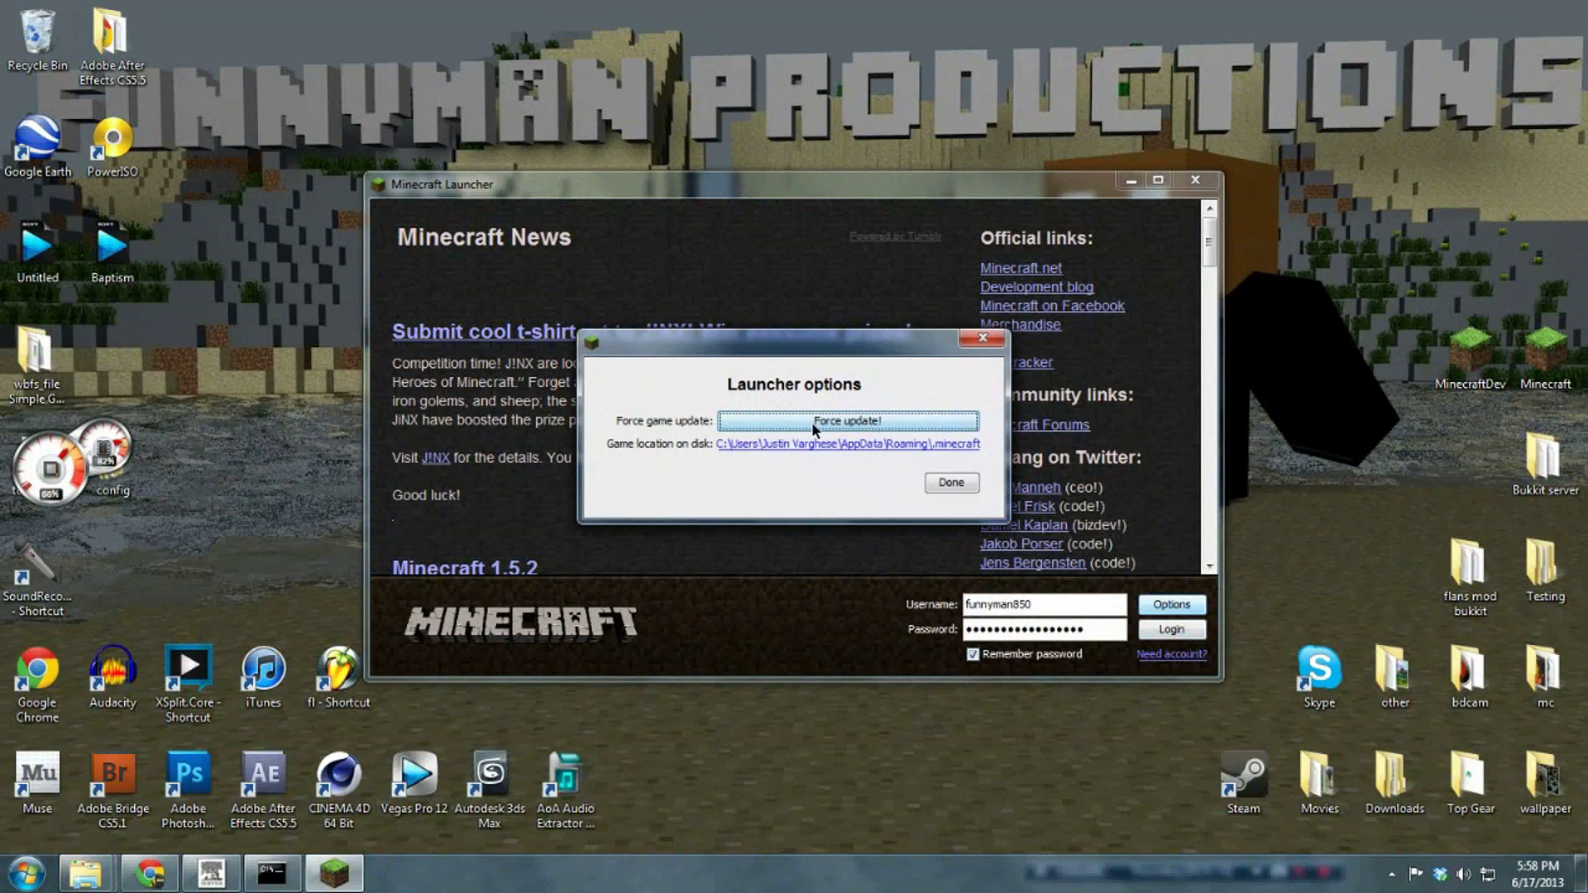
left_click(927, 422)
left_click(952, 483)
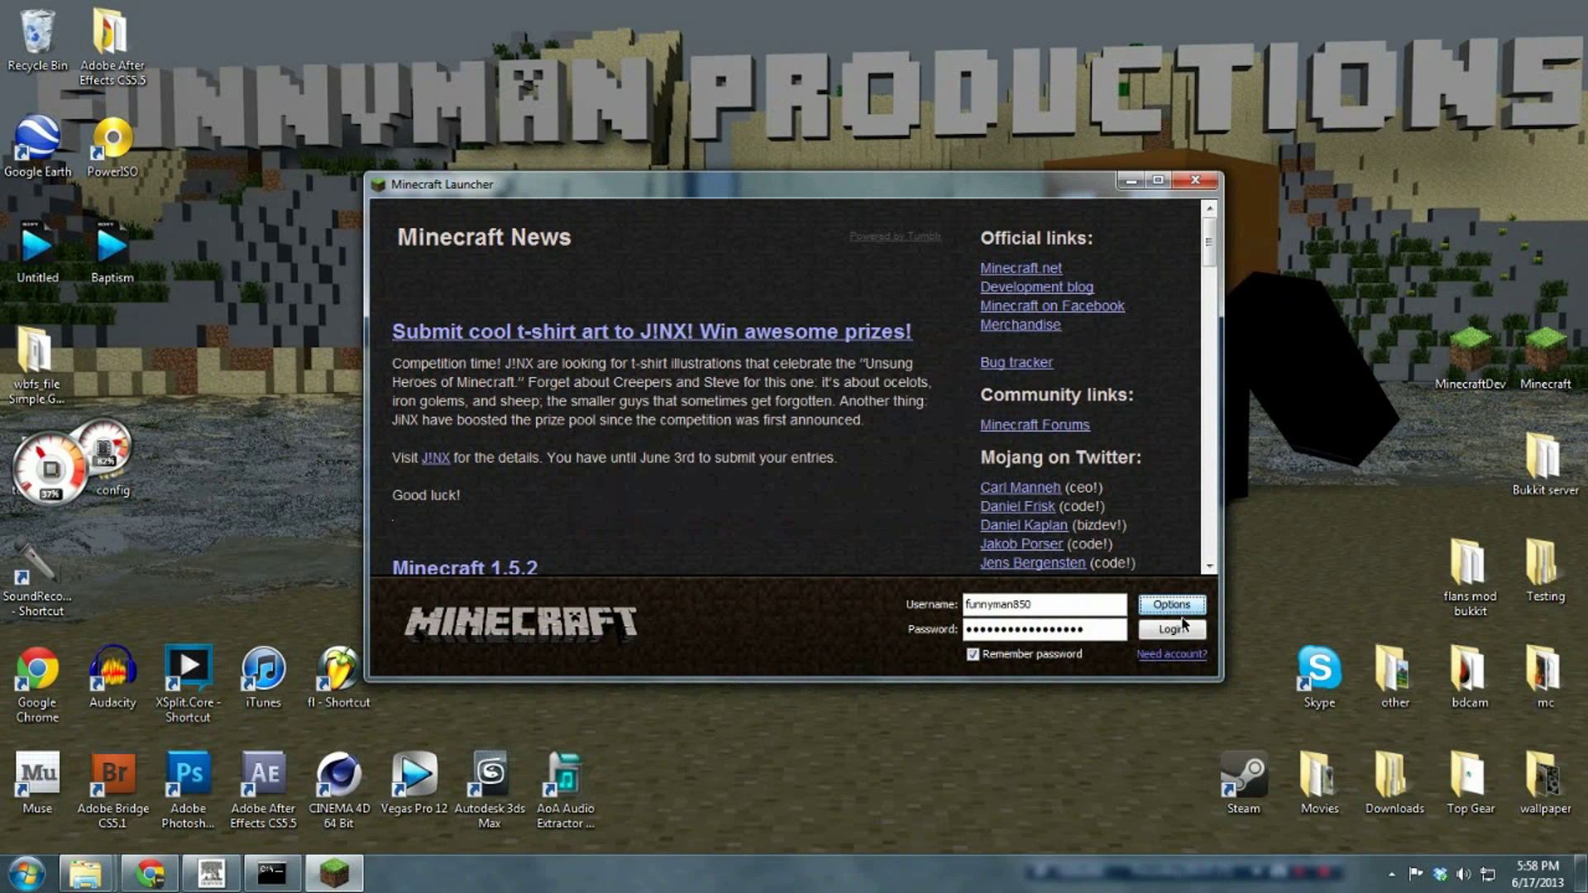
left_click(1172, 630)
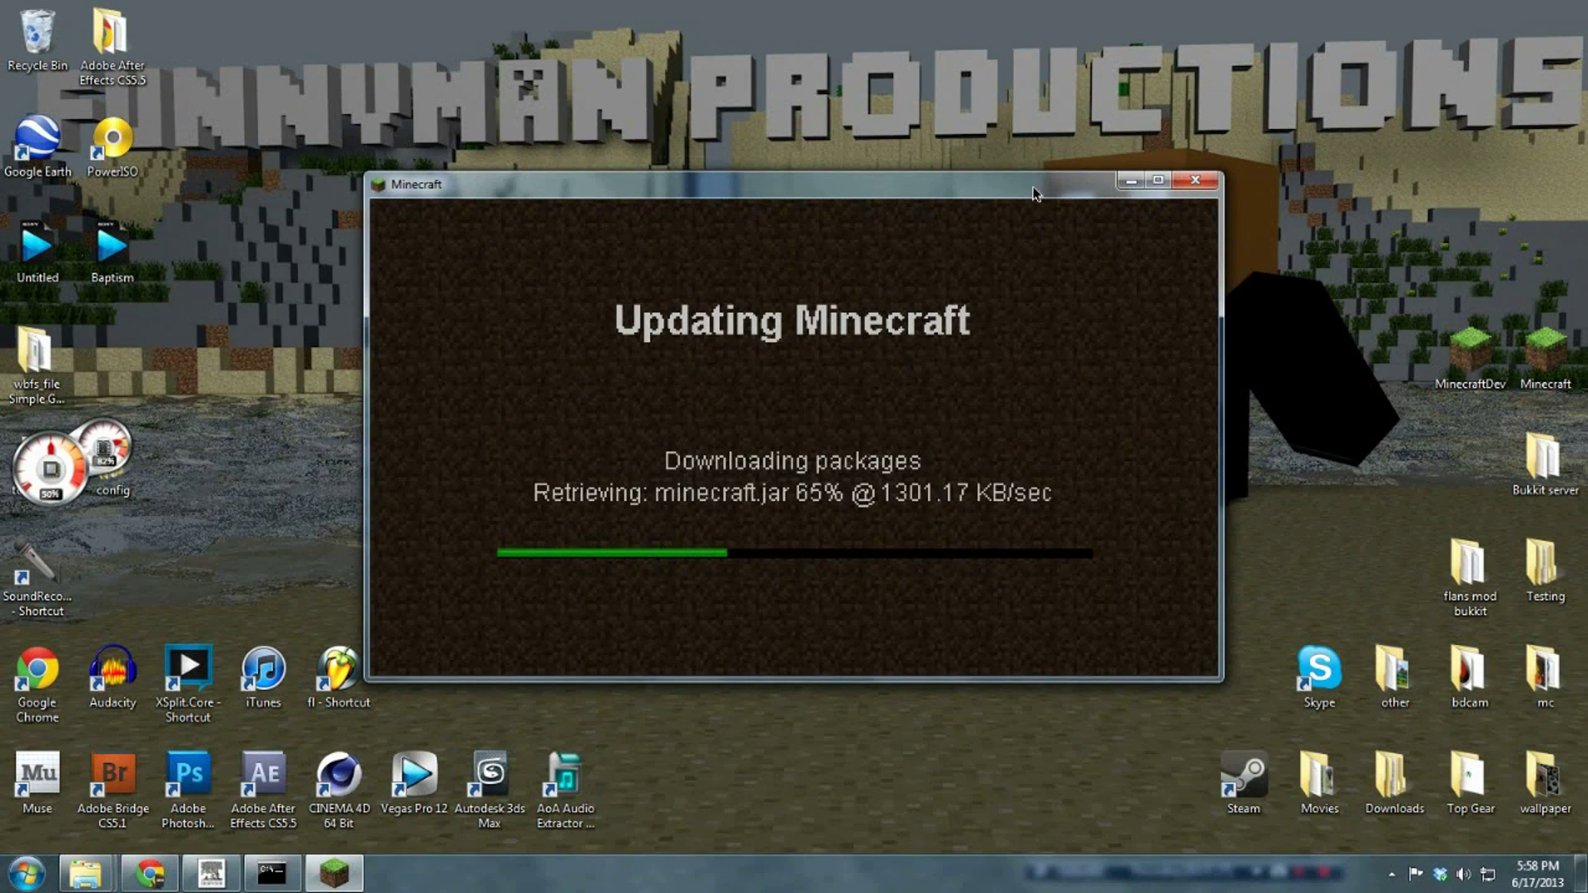
Move the updating Minecraft window left and the three mod archives right on the desktop.
left_click_drag(1033, 194, 763, 203)
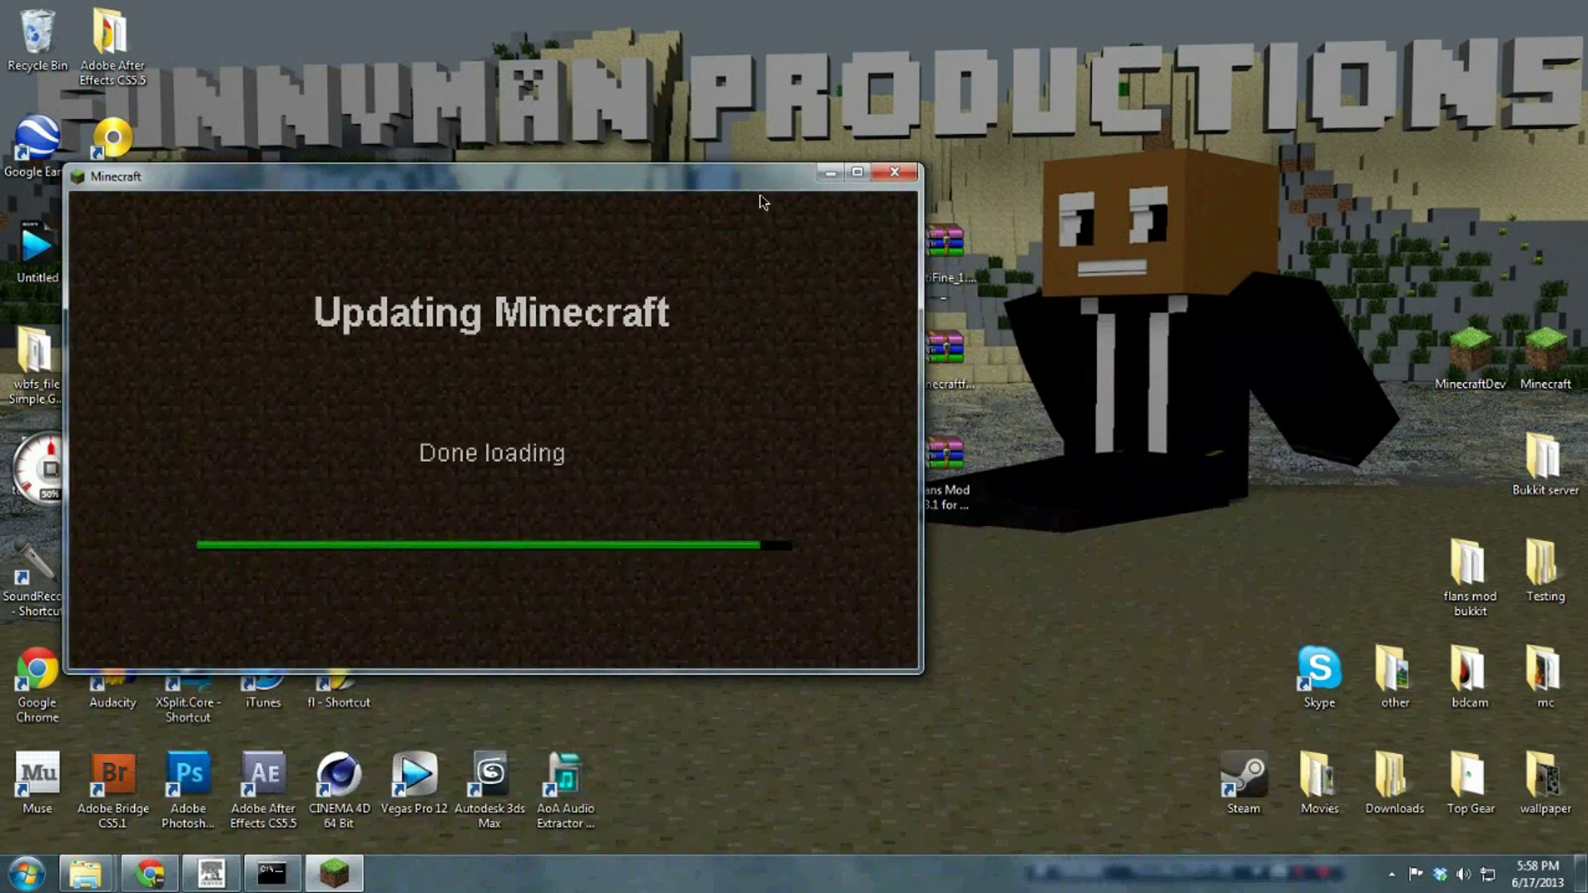
left_click_drag(1042, 578, 1249, 241)
left_click(809, 203)
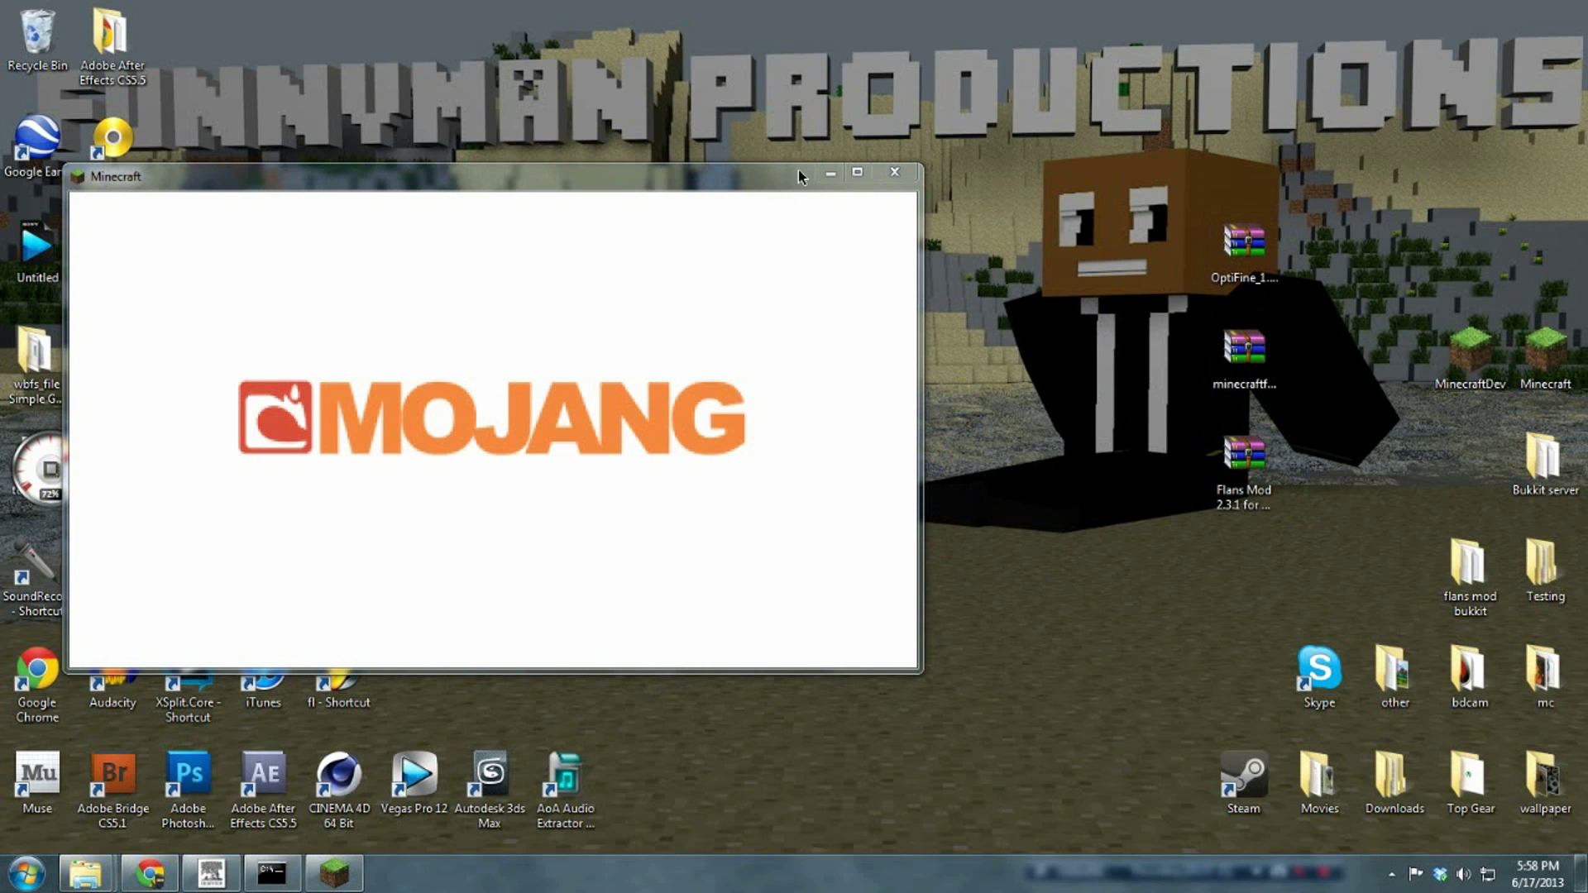
Navigate via %appdata% to the Roaming .minecraft folder.
left_click(27, 874)
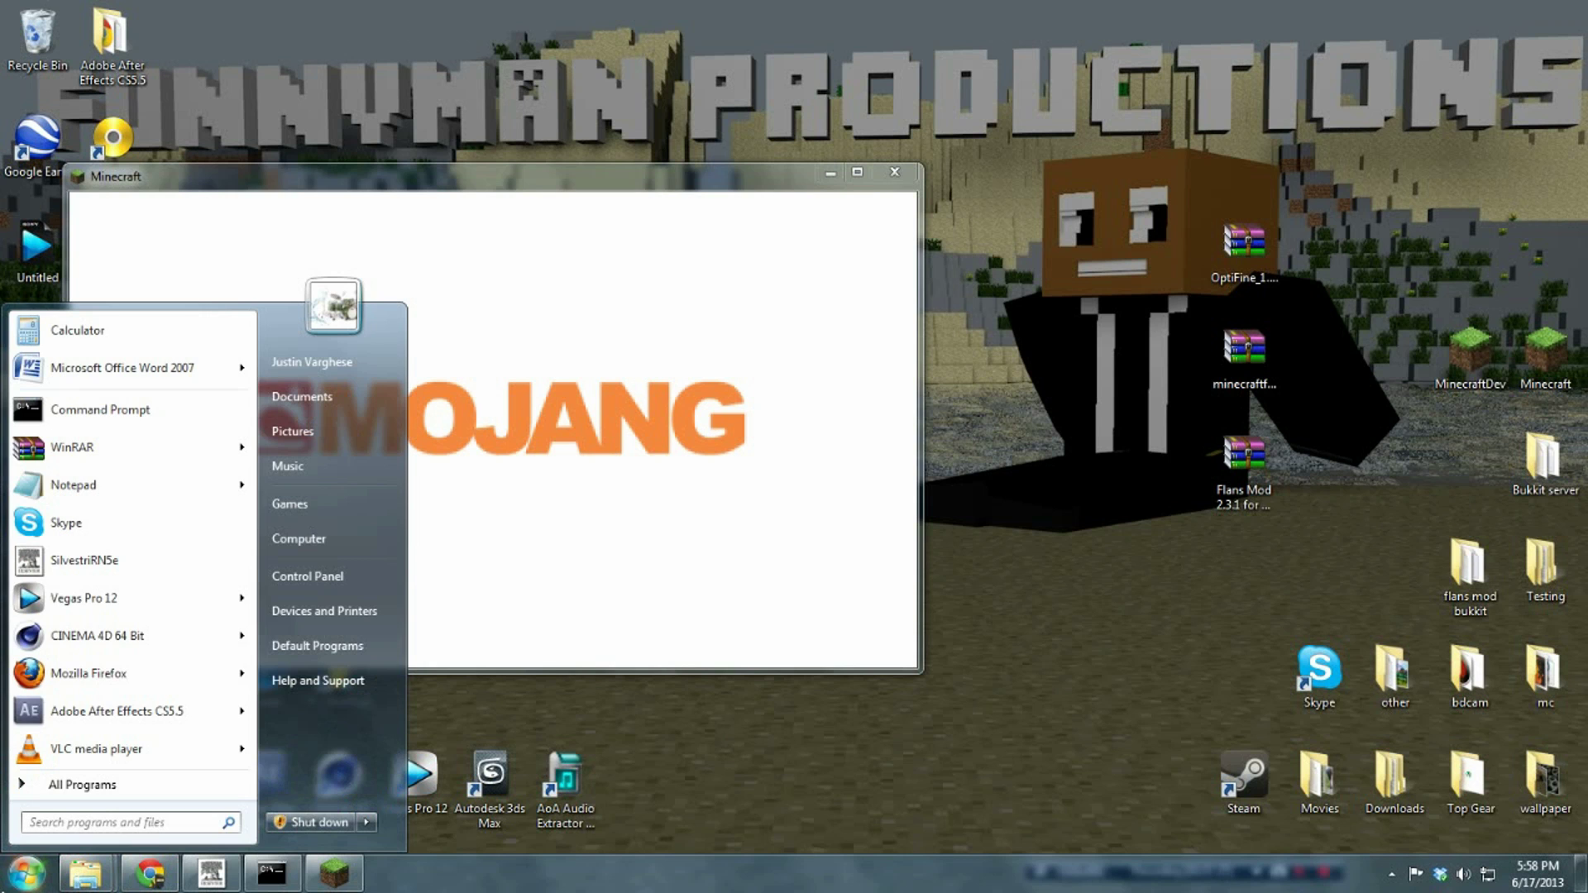
type("%appdata%")
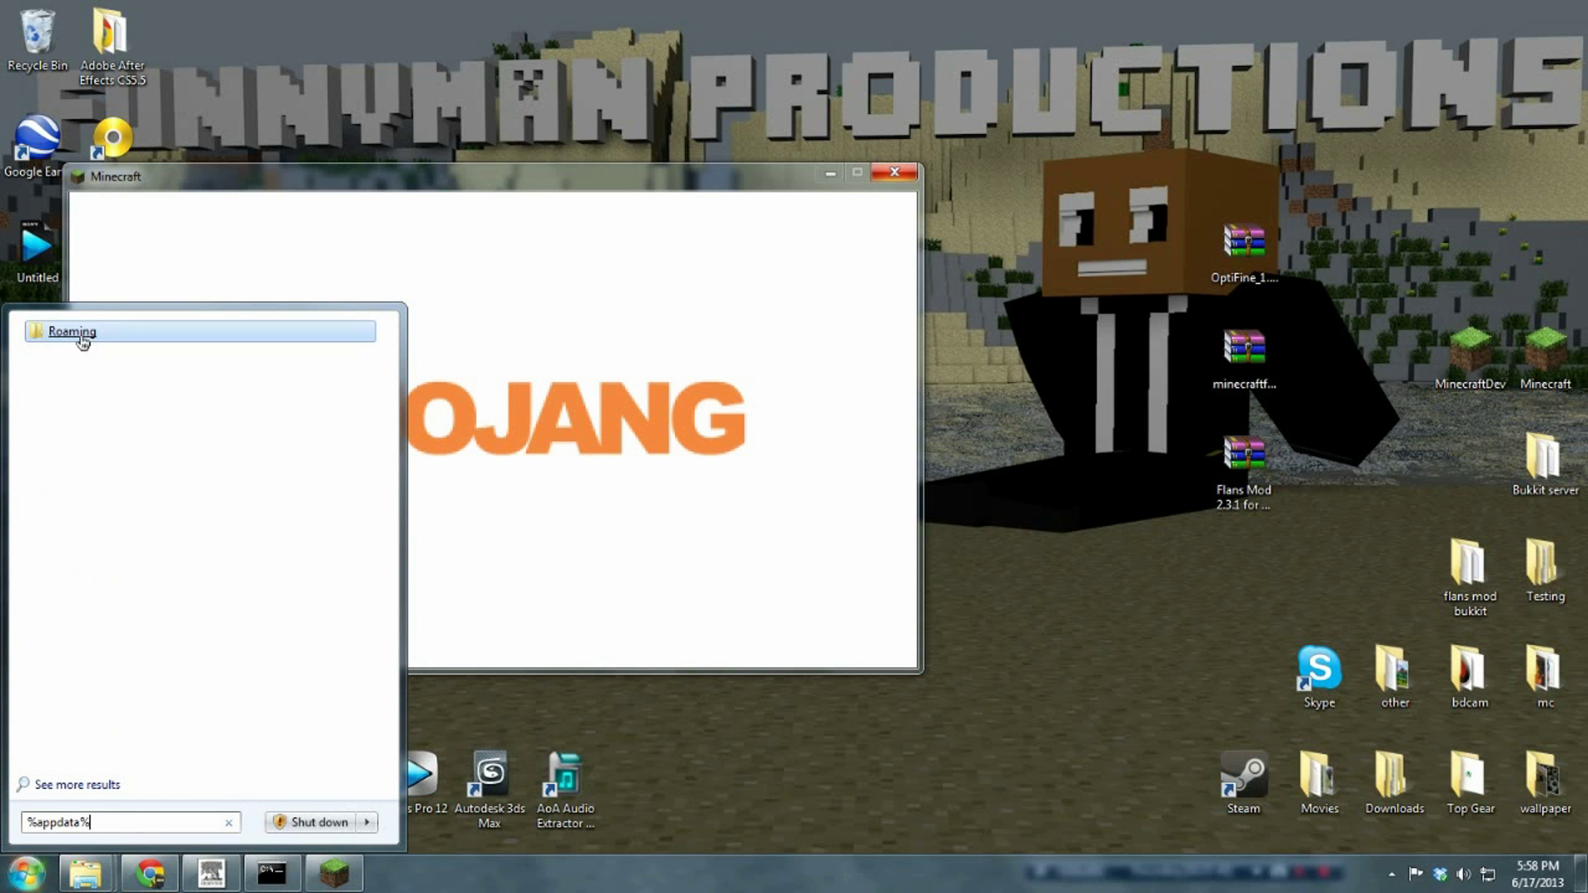
left_click(73, 331)
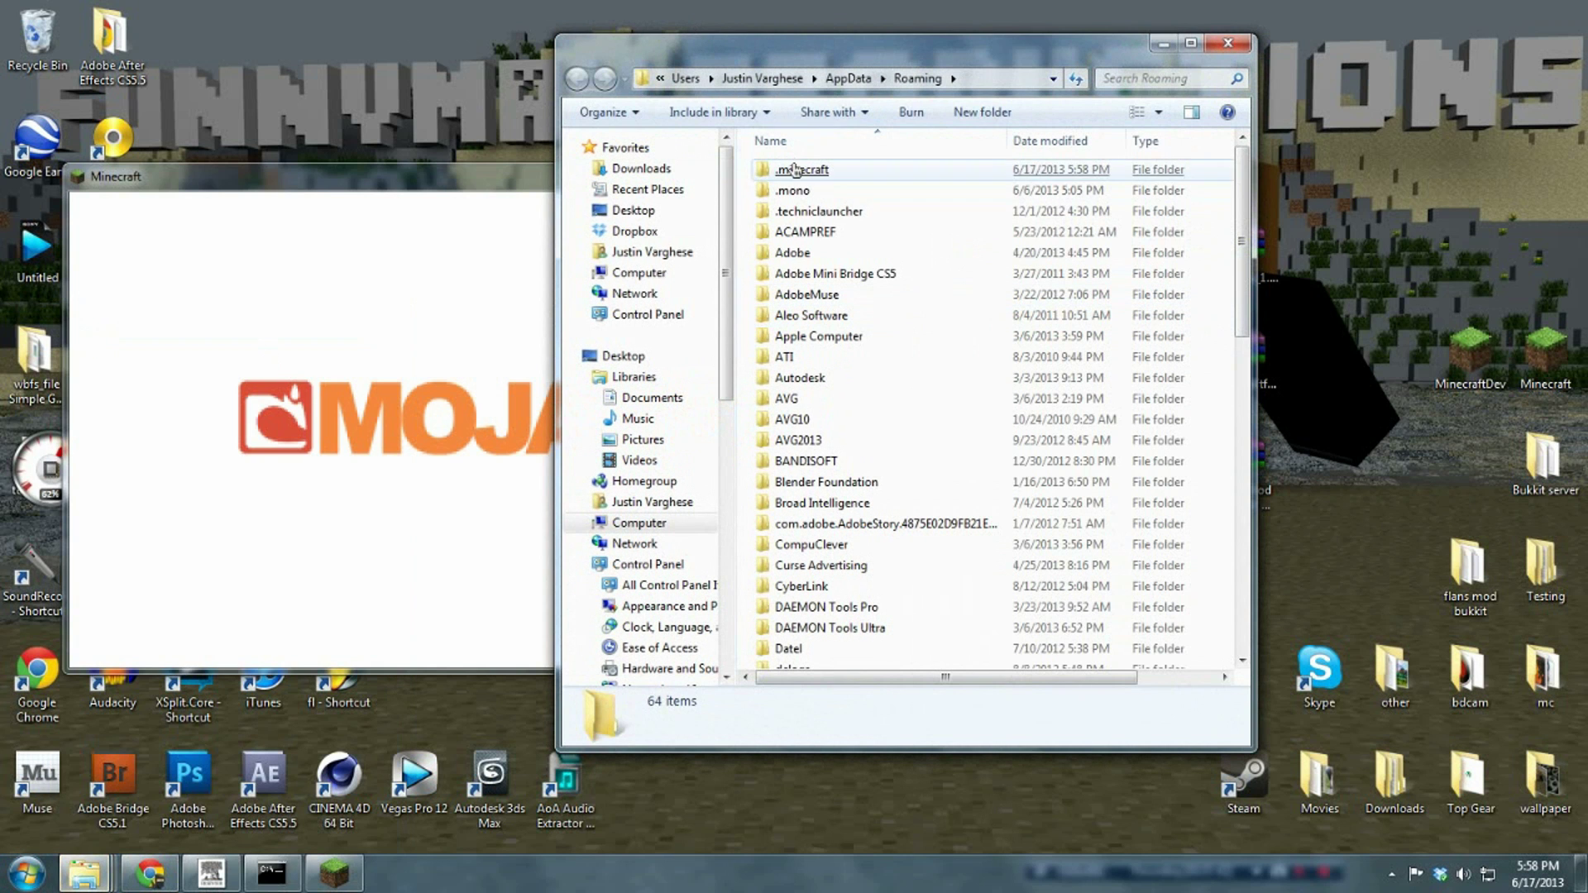
left_click(796, 169)
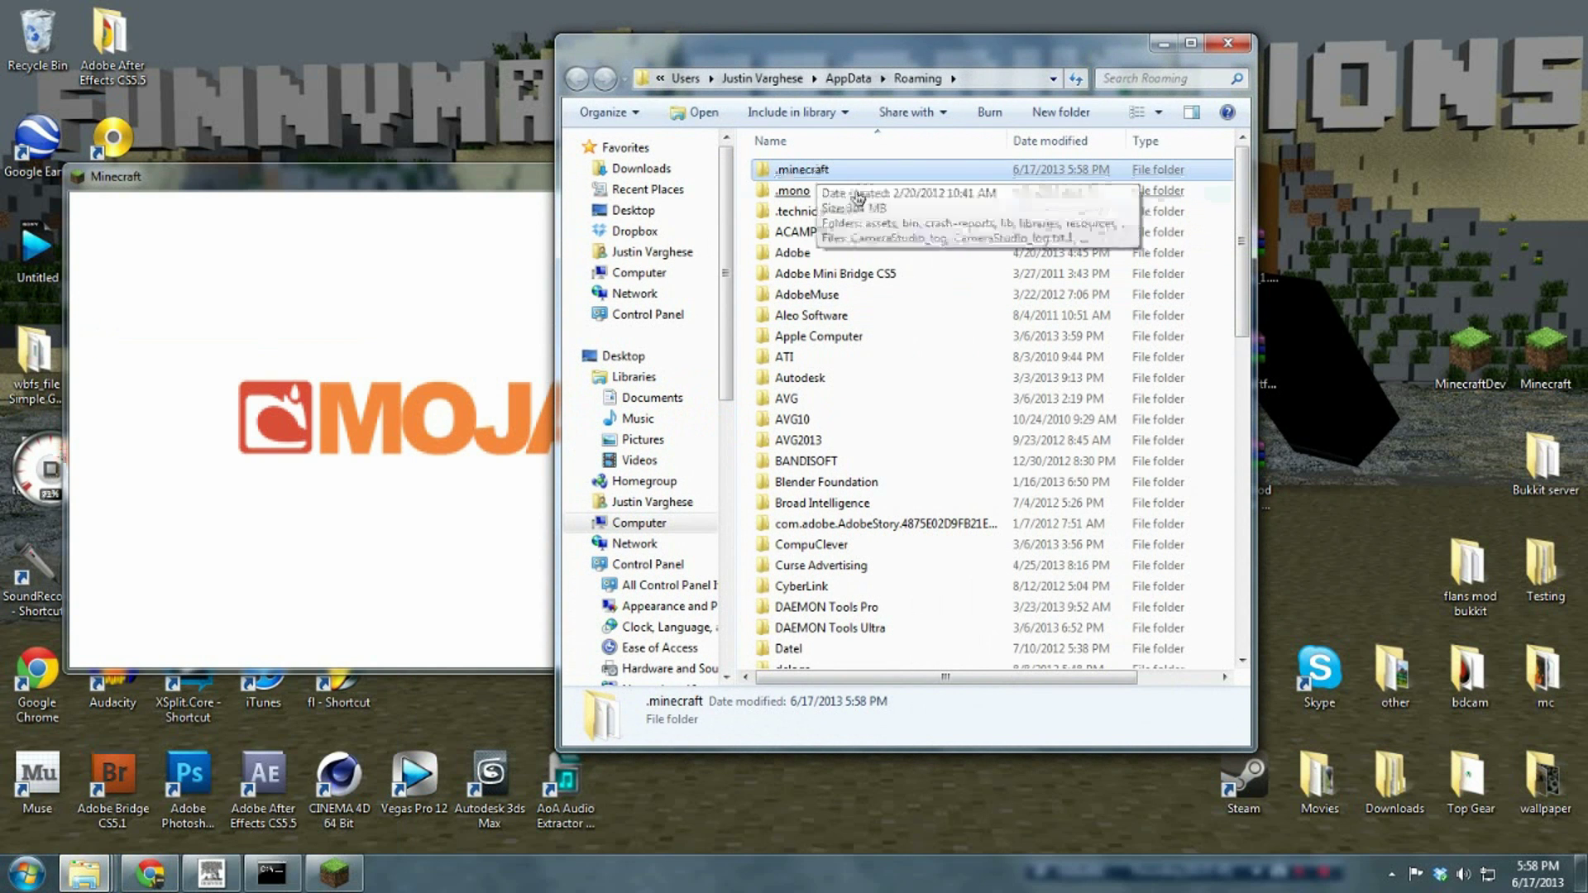
double_click(827, 171)
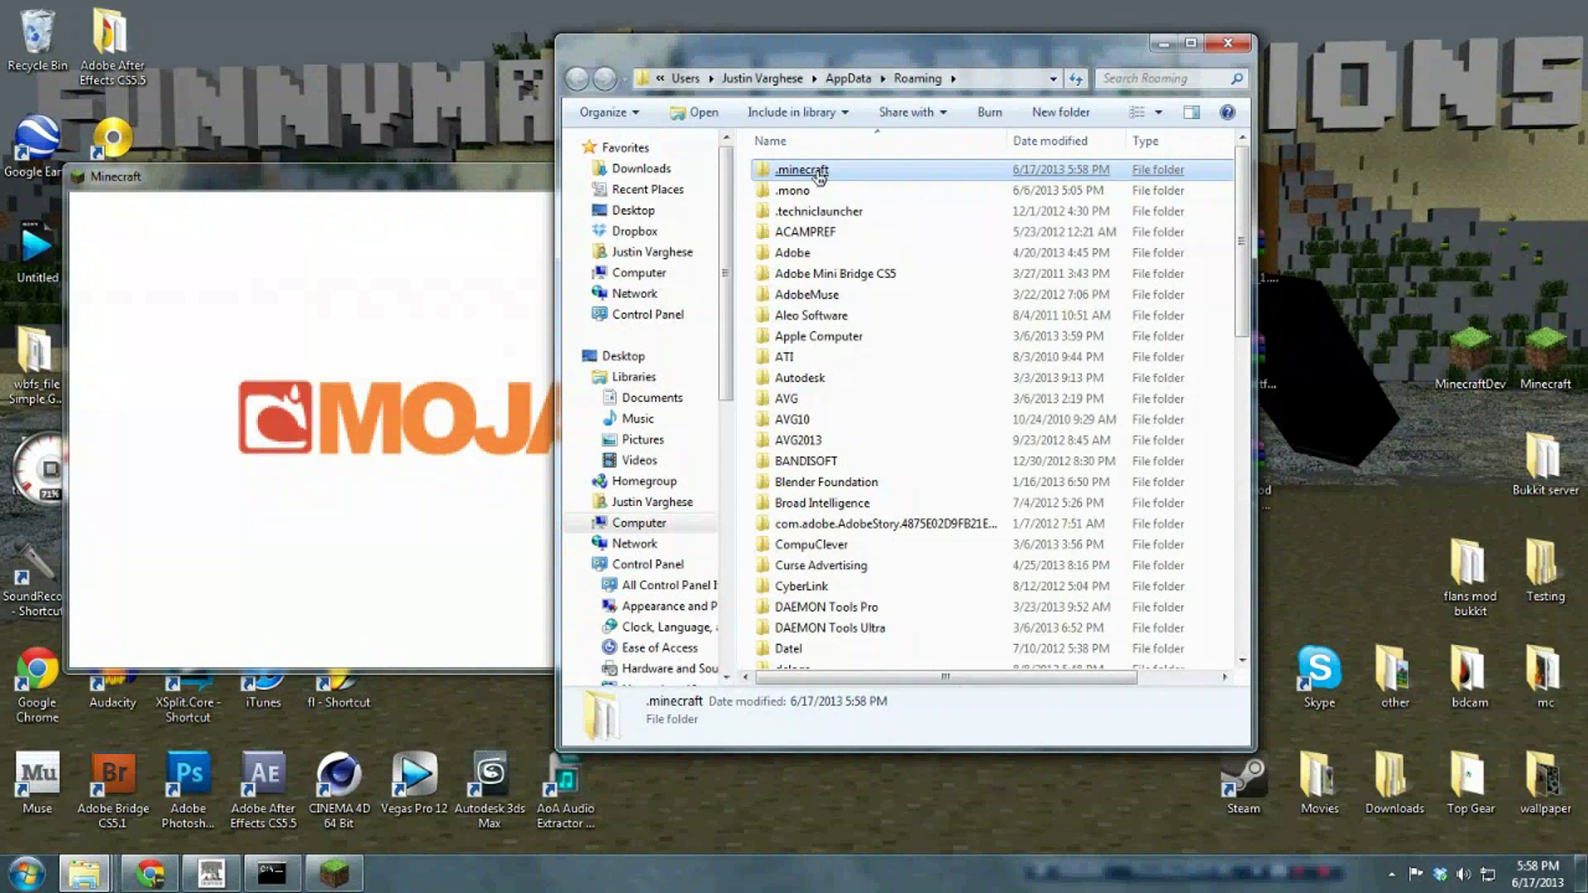
left_click(439, 192)
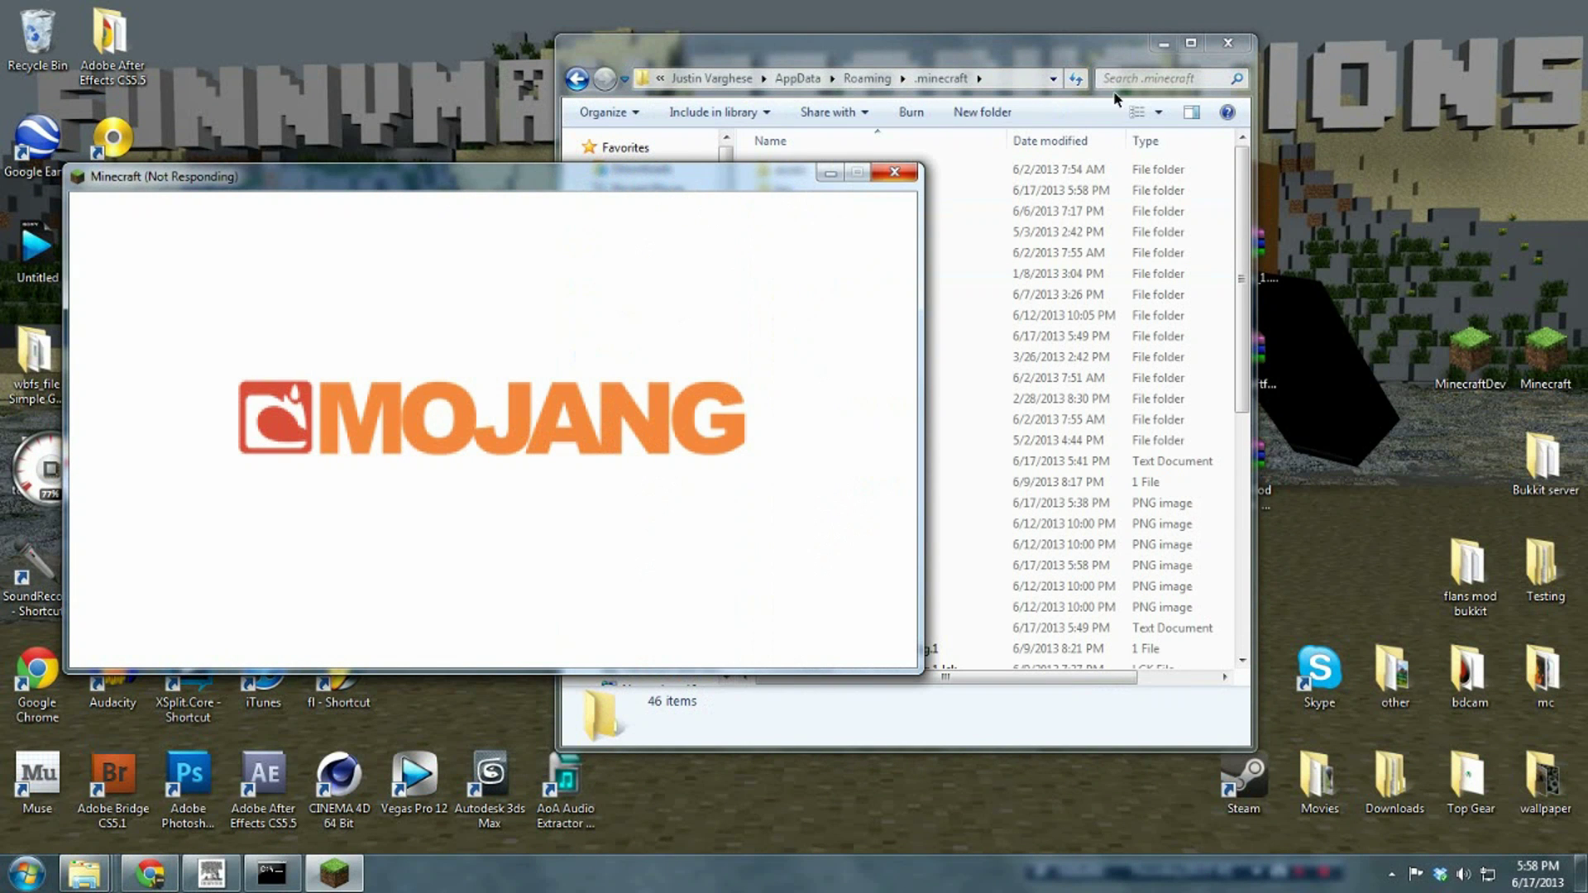
left_click(846, 161)
In the bin folder, open minecraft.jar as an archive with WinRAR.
left_click(843, 177)
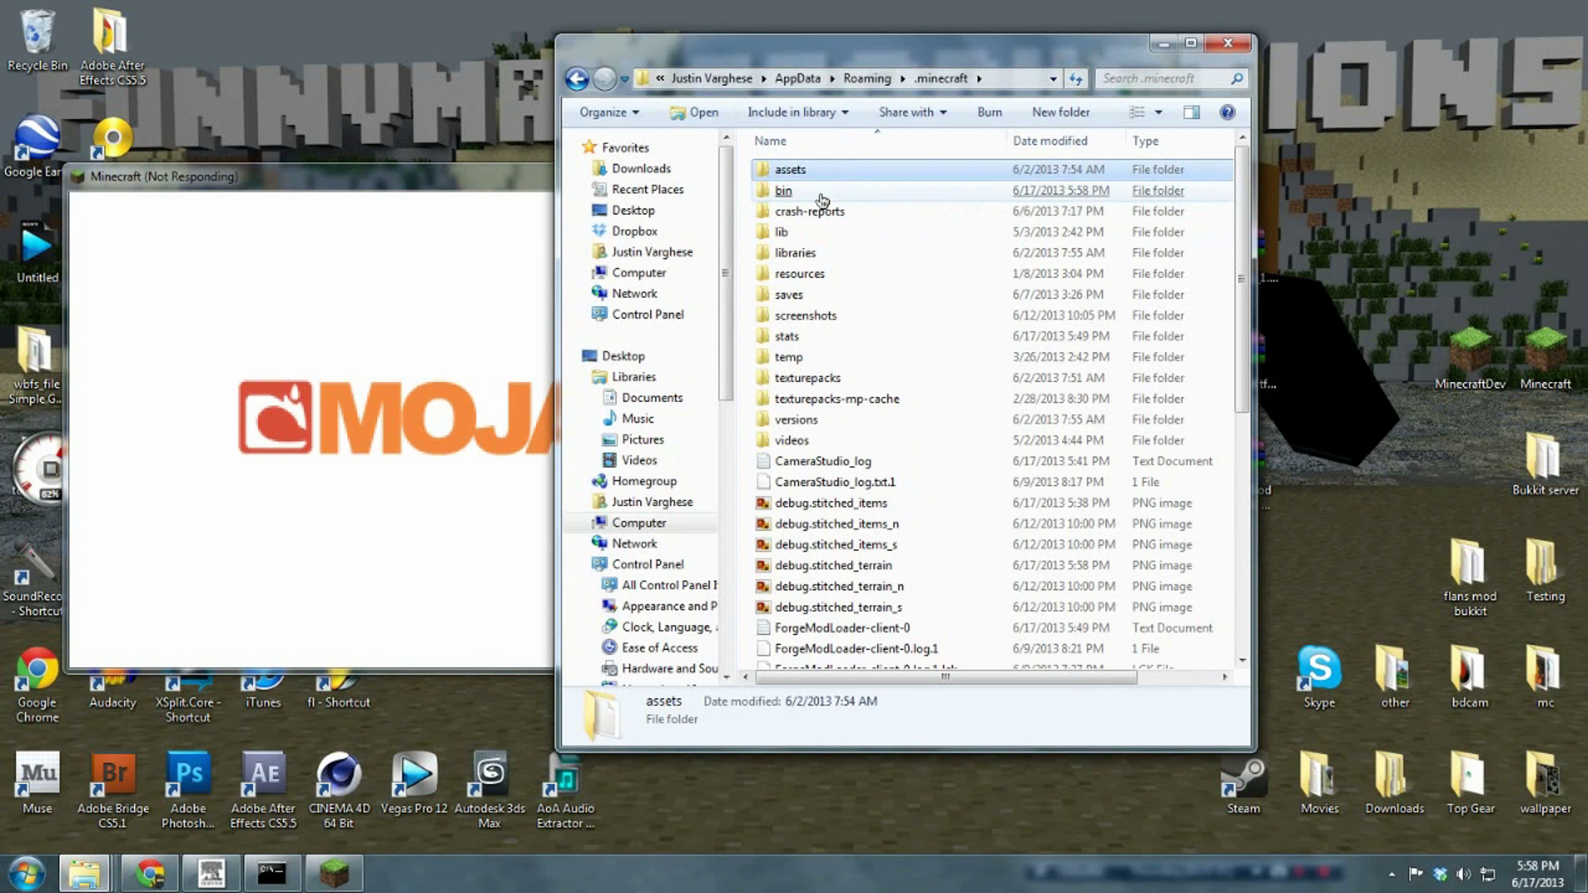
double_click(827, 192)
left_click(826, 314)
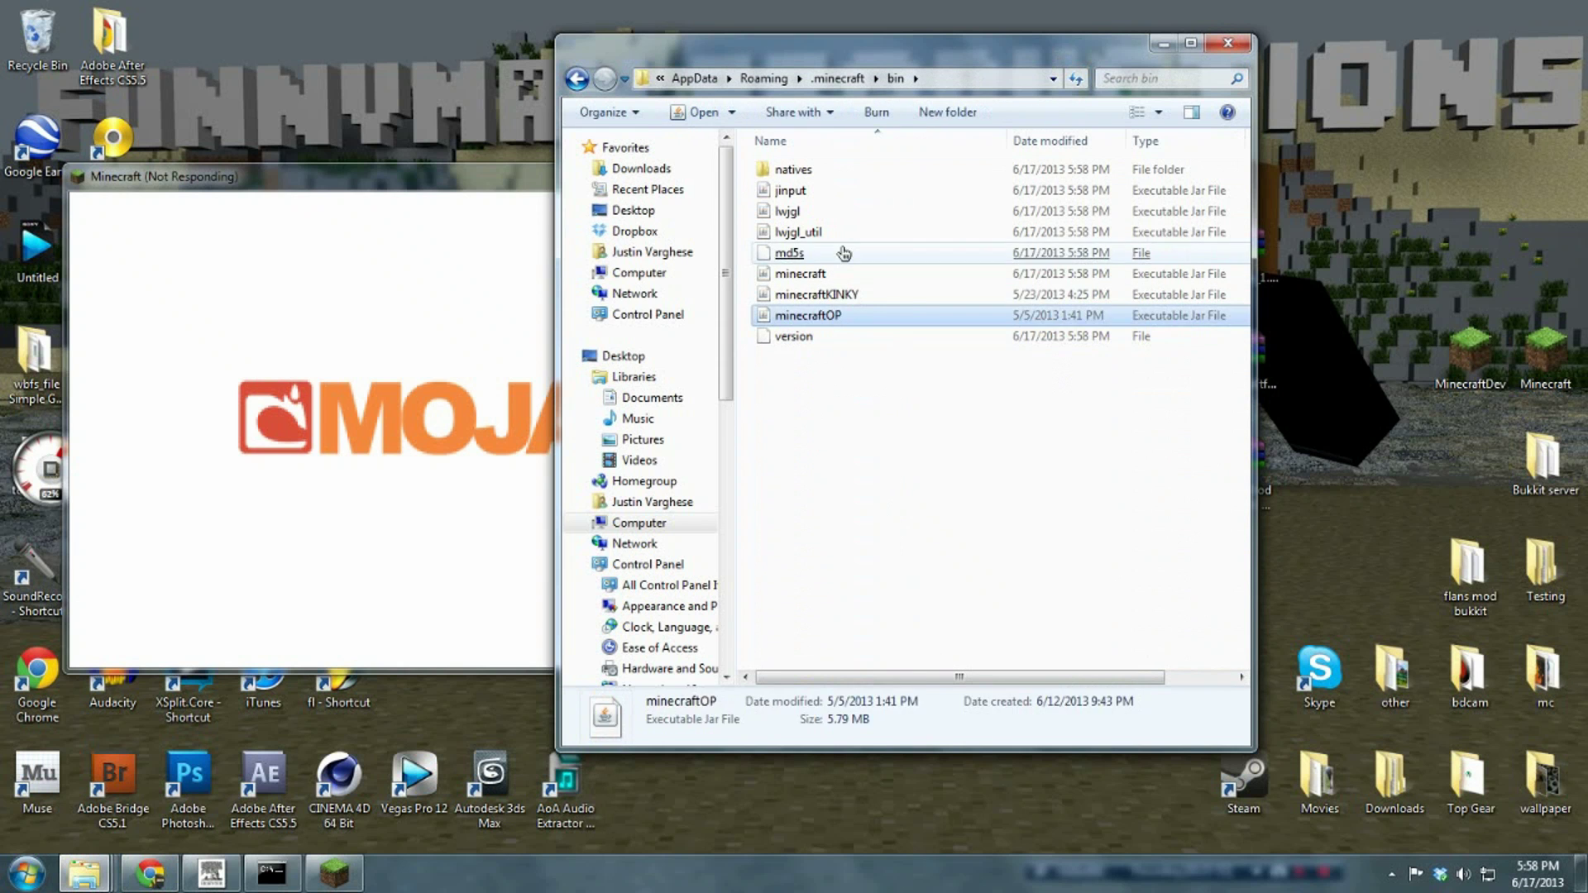
left_click(832, 253)
right_click(836, 275)
mouse_move(993, 354)
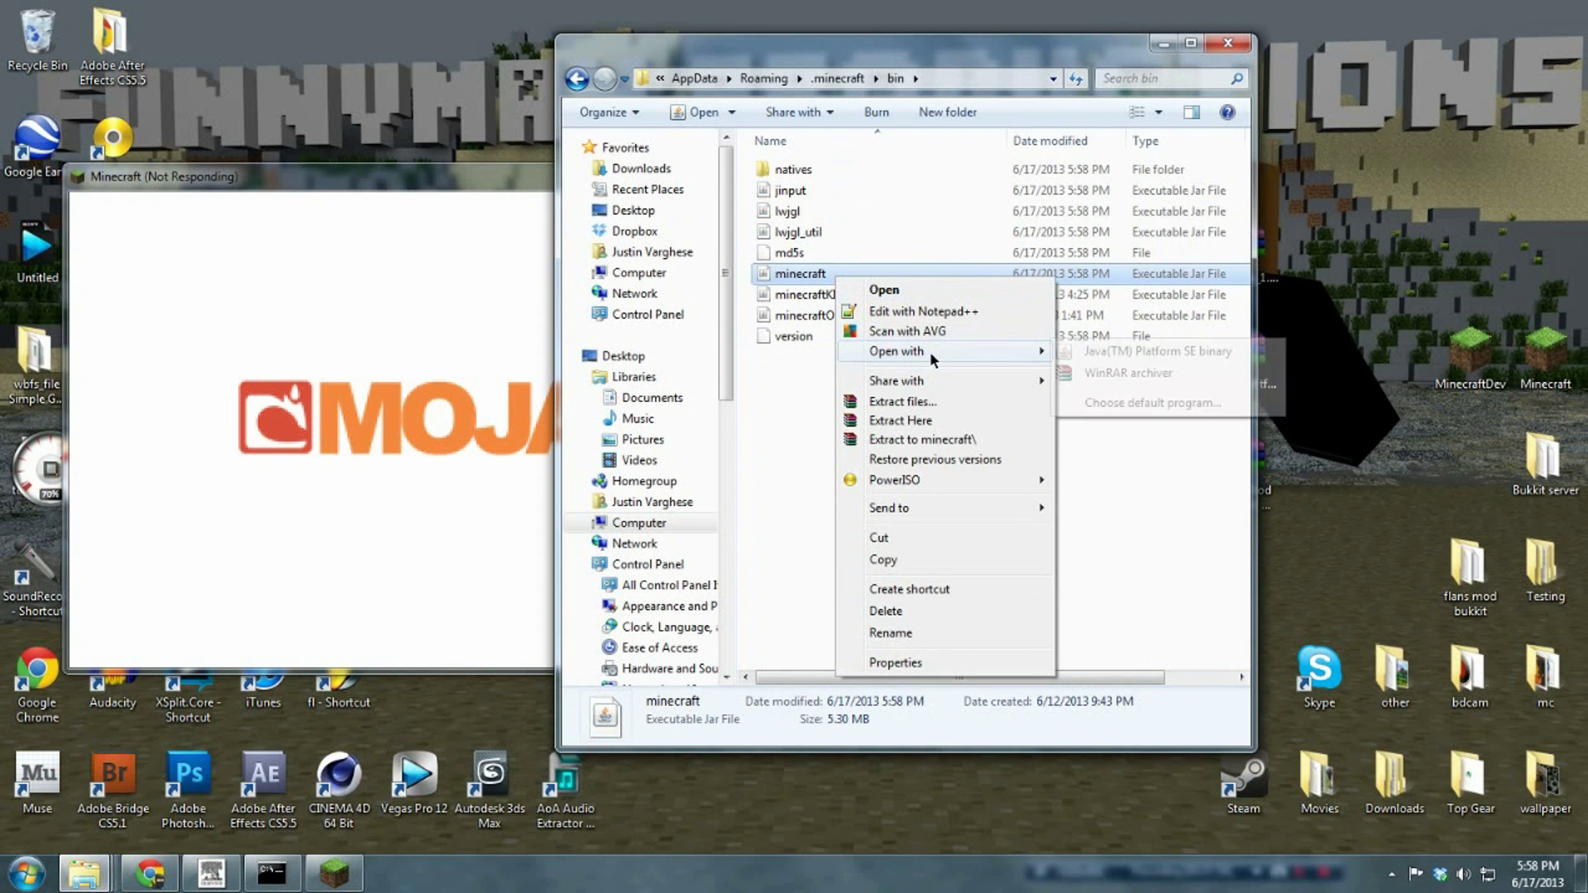
key("Escape")
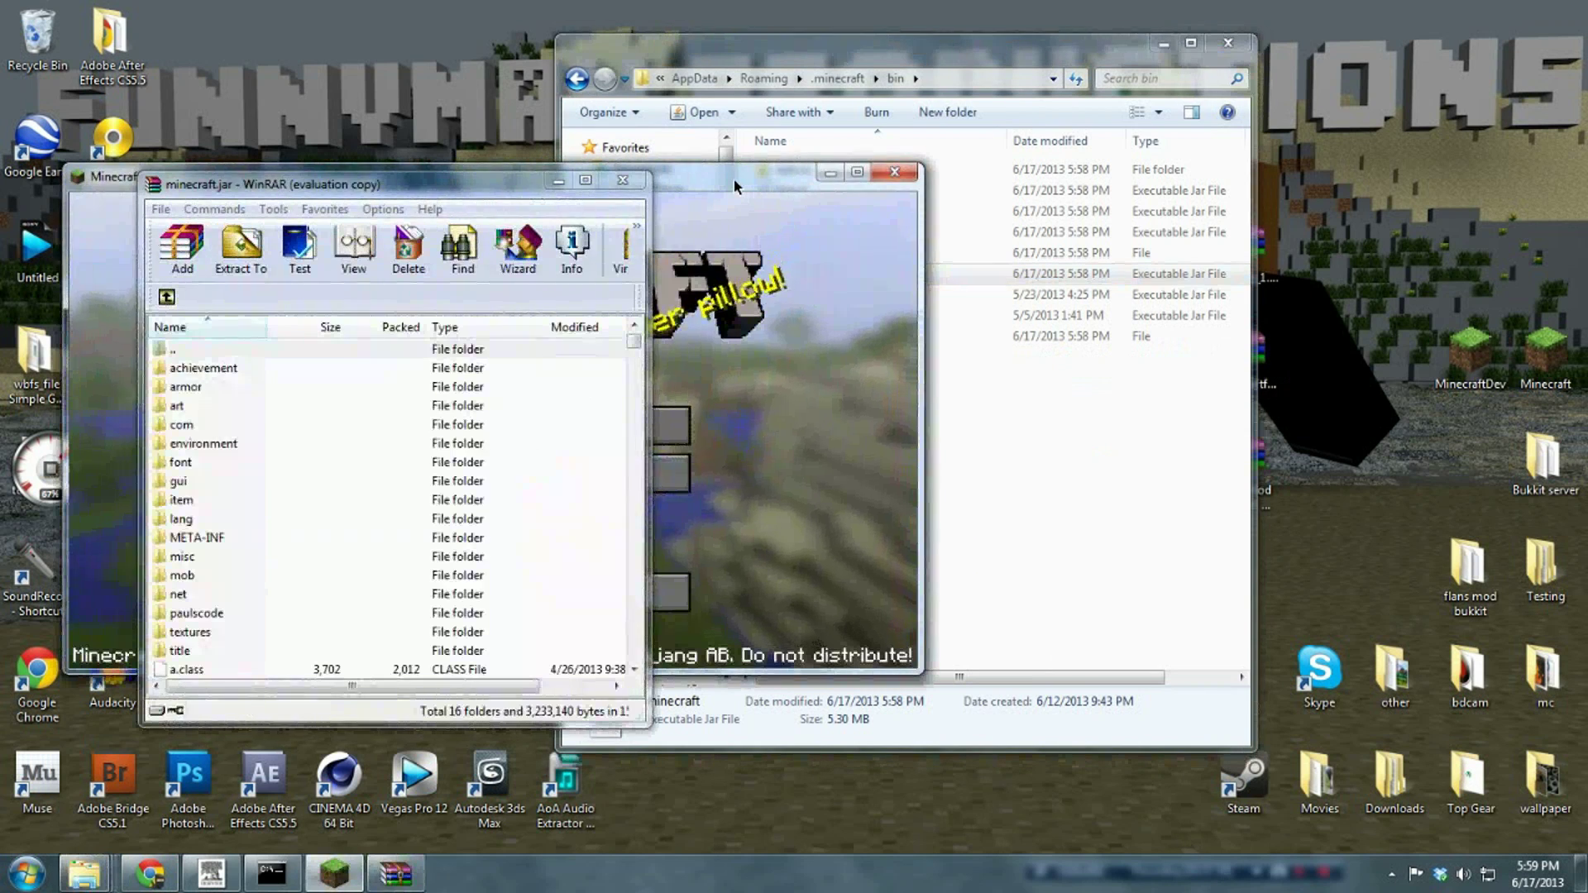
Close the running game and open the Minecraft Forge universal zip beside minecraft.jar.
left_click(940, 369)
left_click(892, 174)
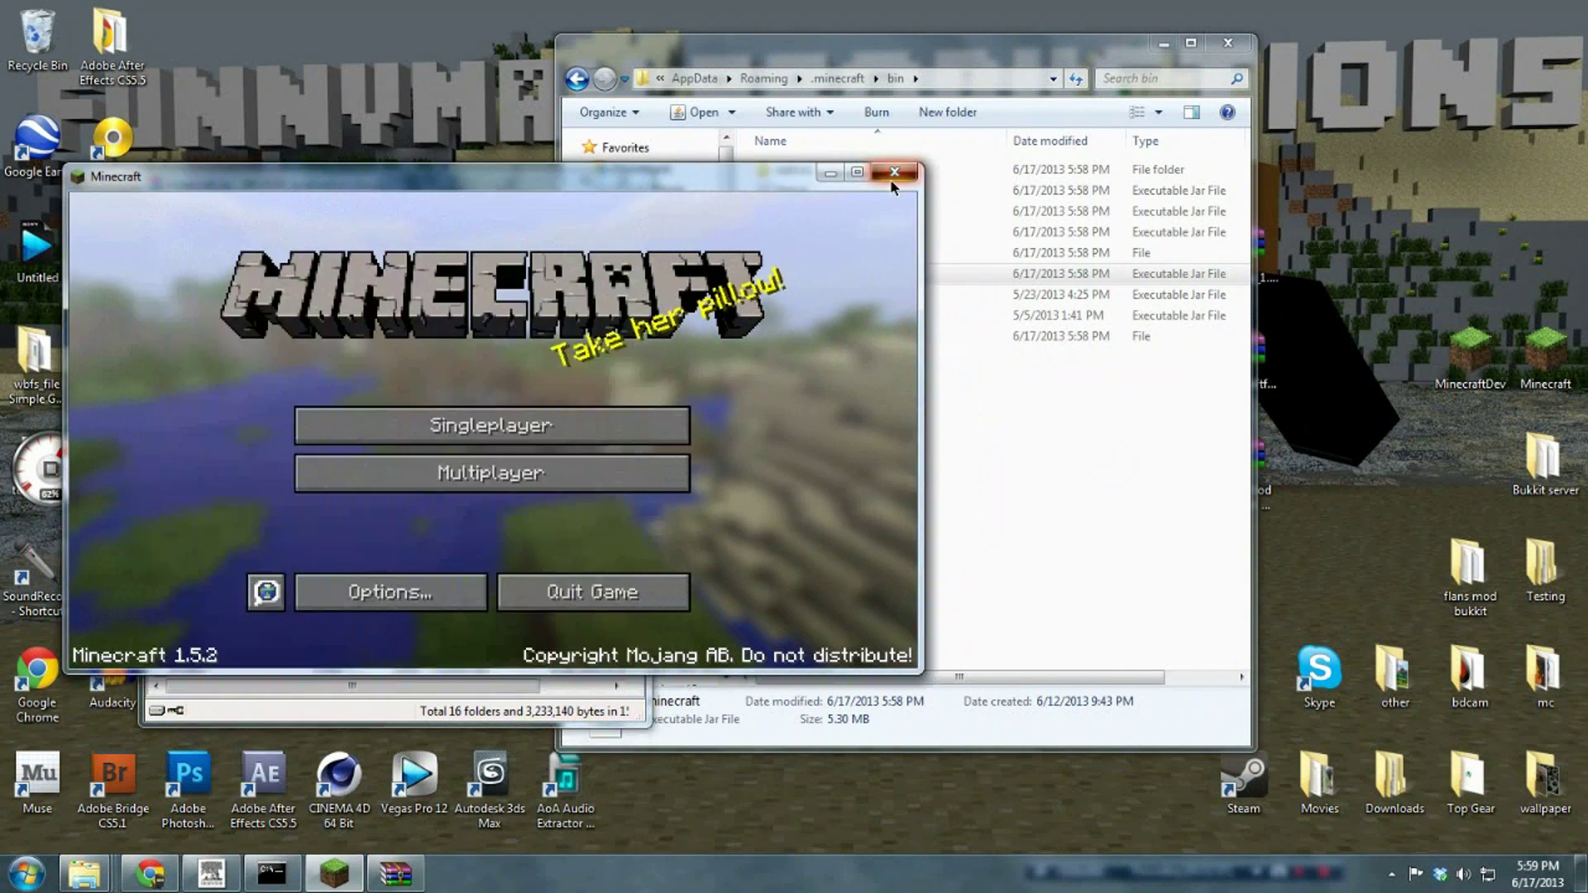
left_click(1158, 47)
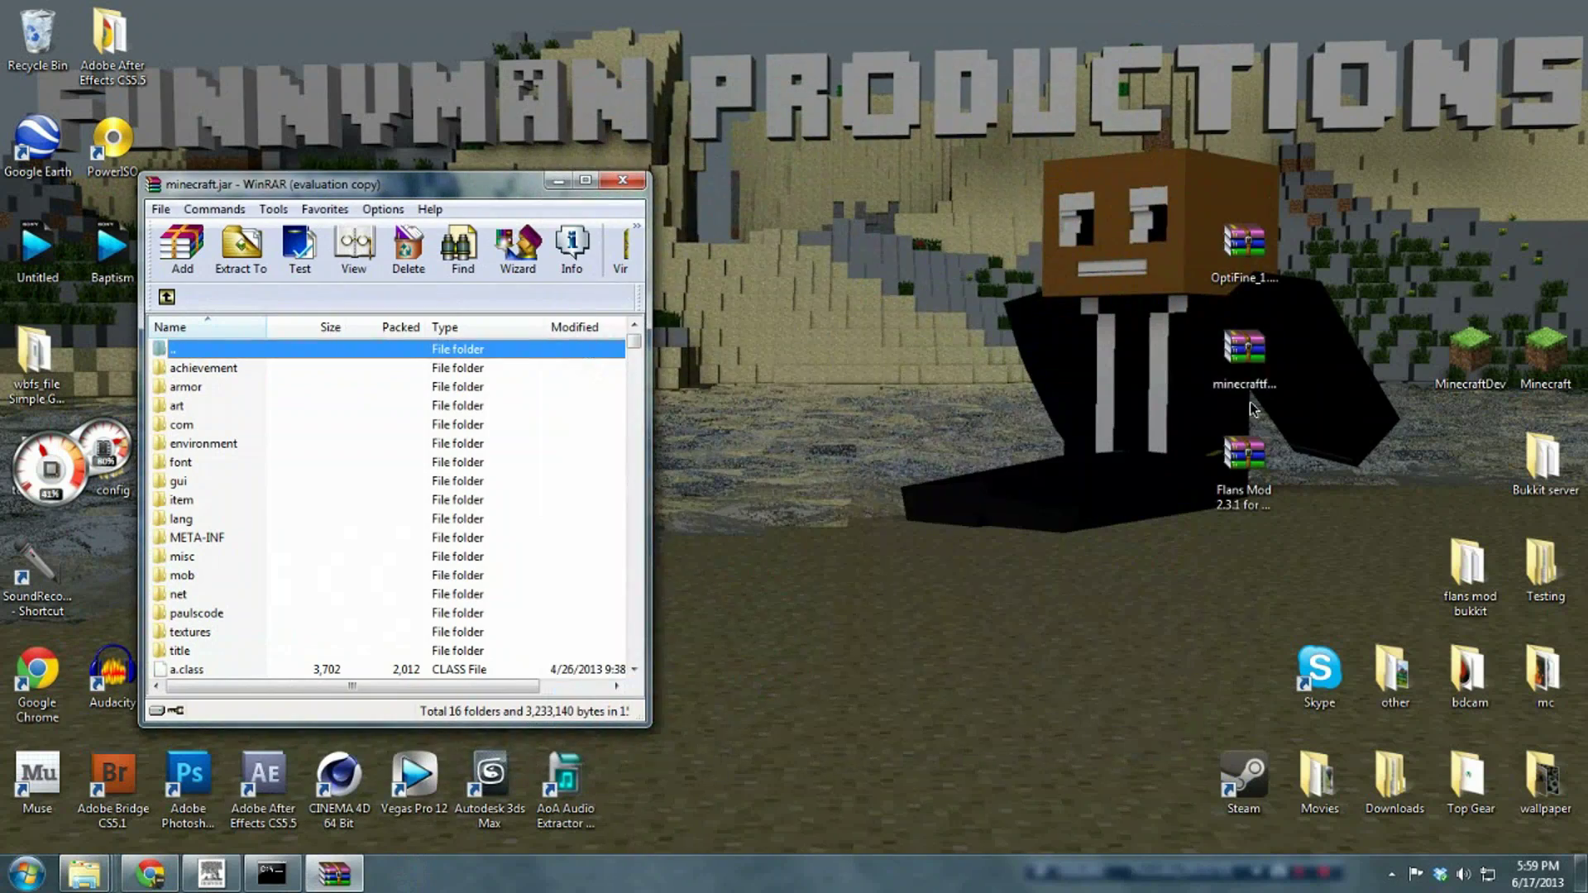
double_click(1262, 364)
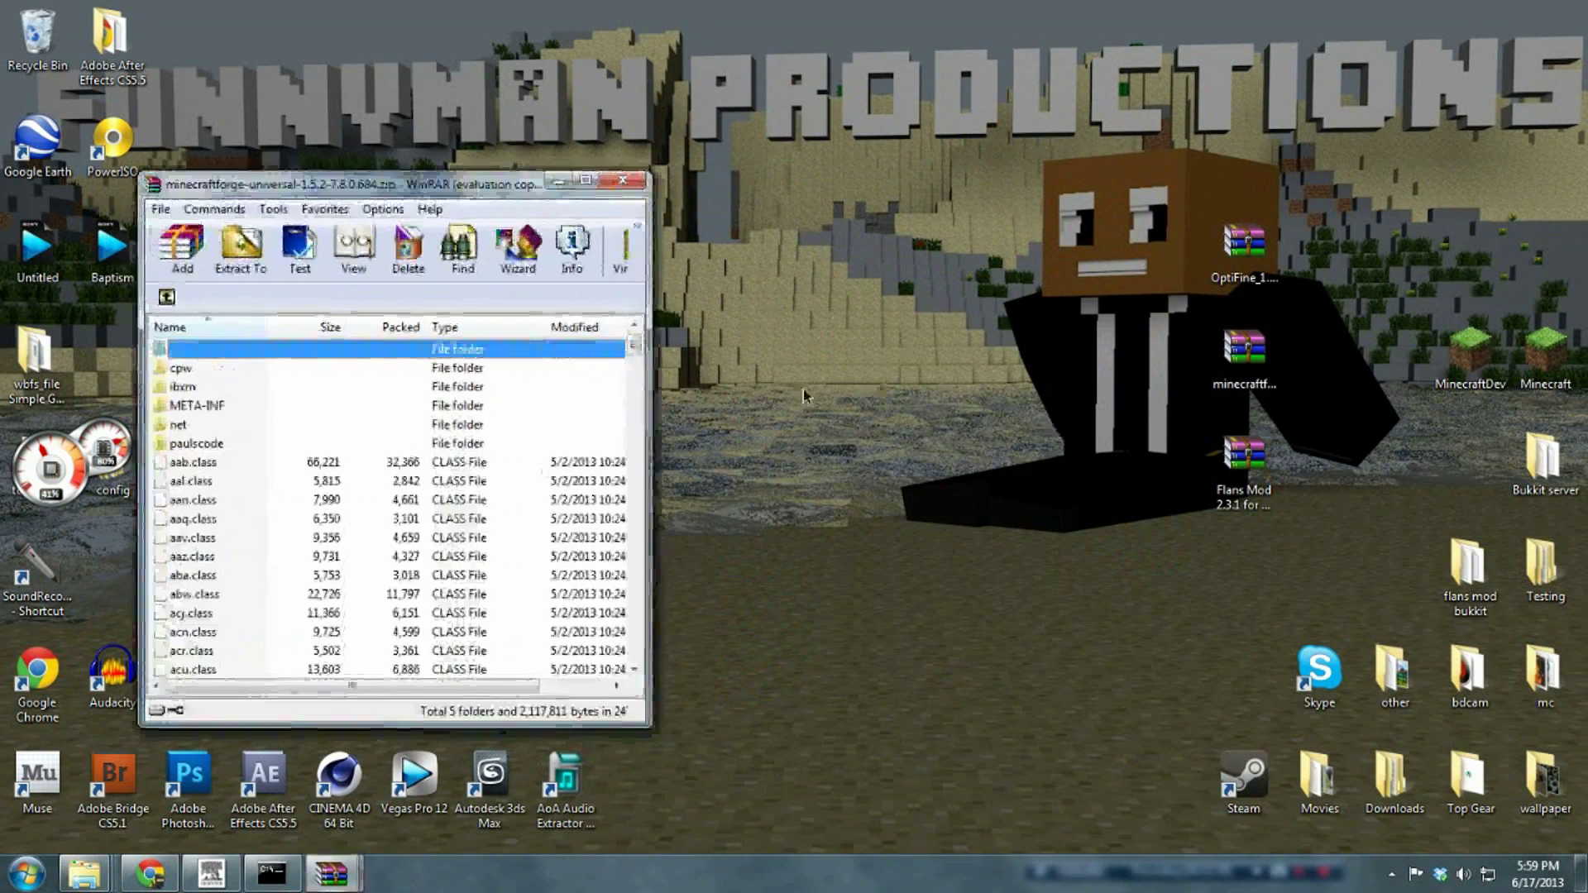
left_click_drag(444, 186, 933, 171)
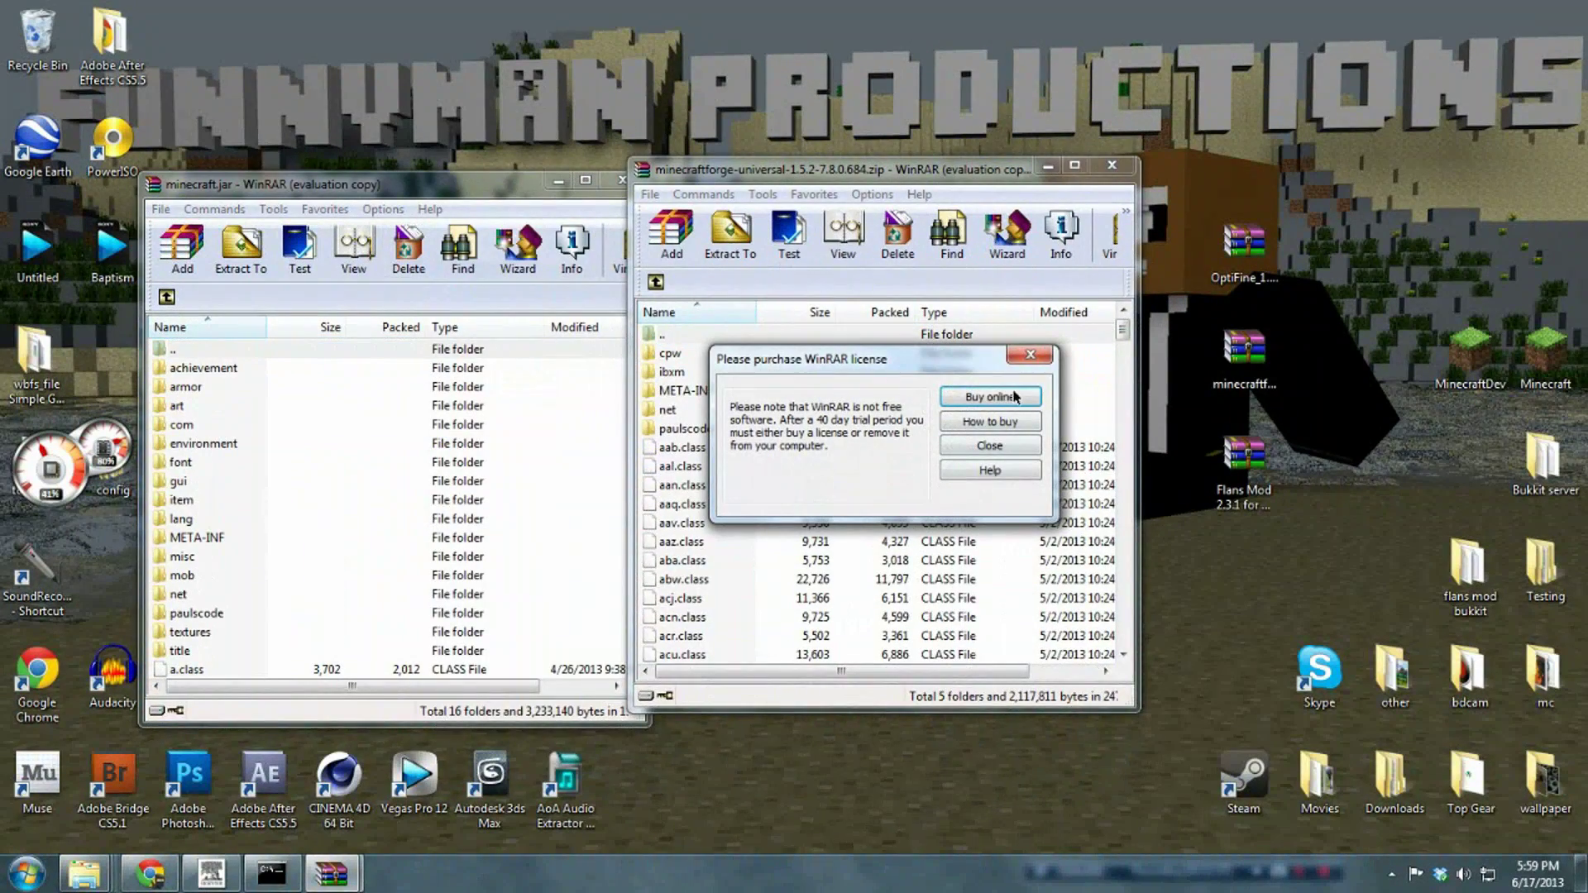
left_click(1031, 354)
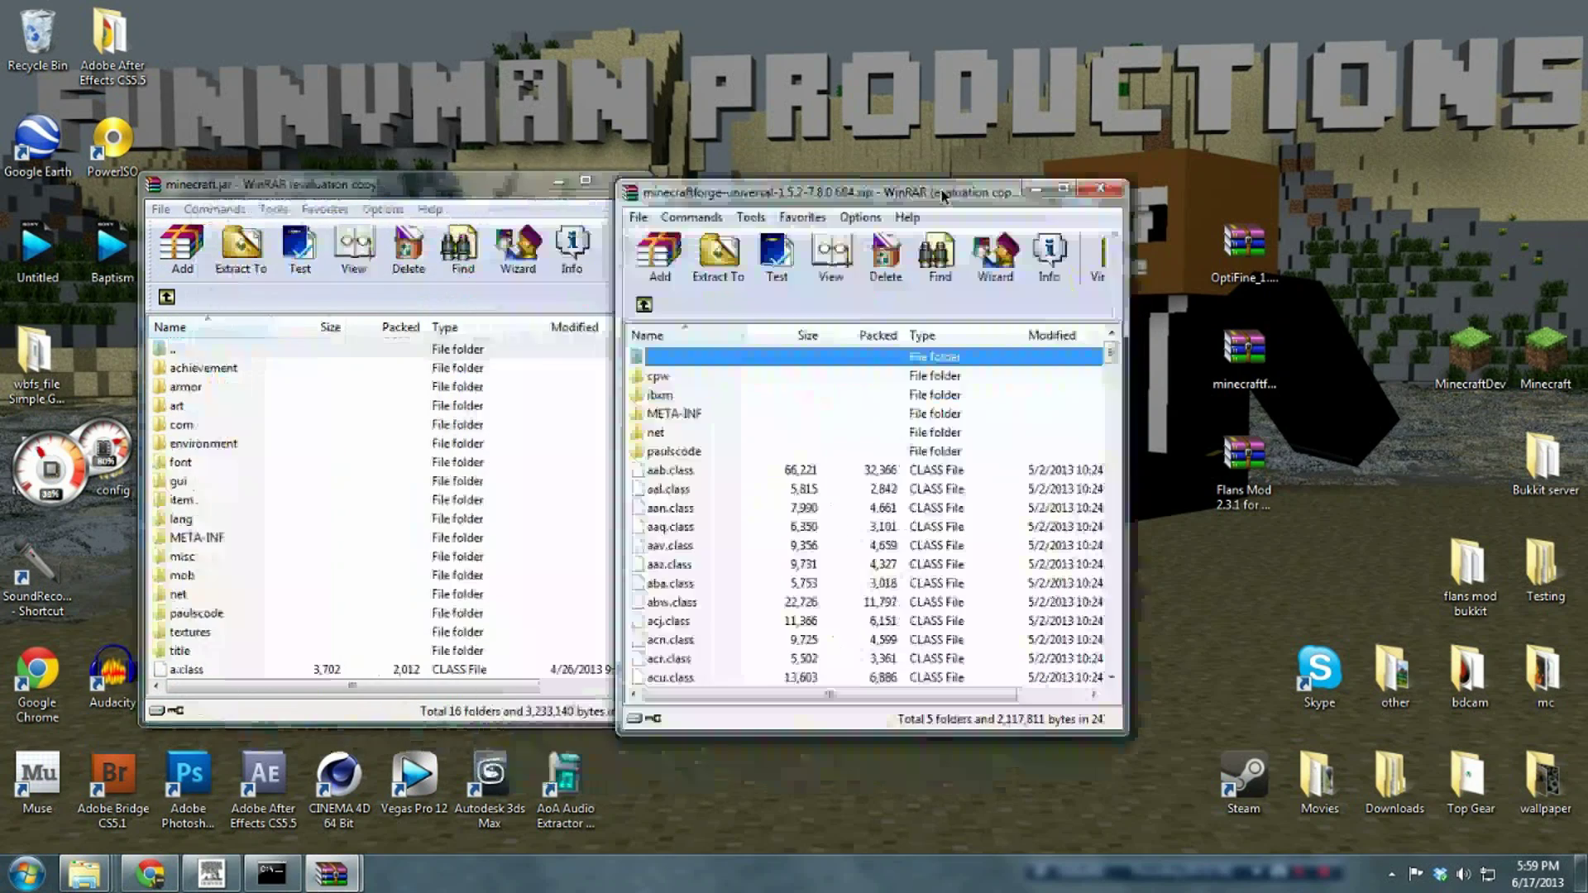
Select all Forge files except the parent entry, and delete META-INF from minecraft.jar.
left_click(786, 499)
key("ctrl+a")
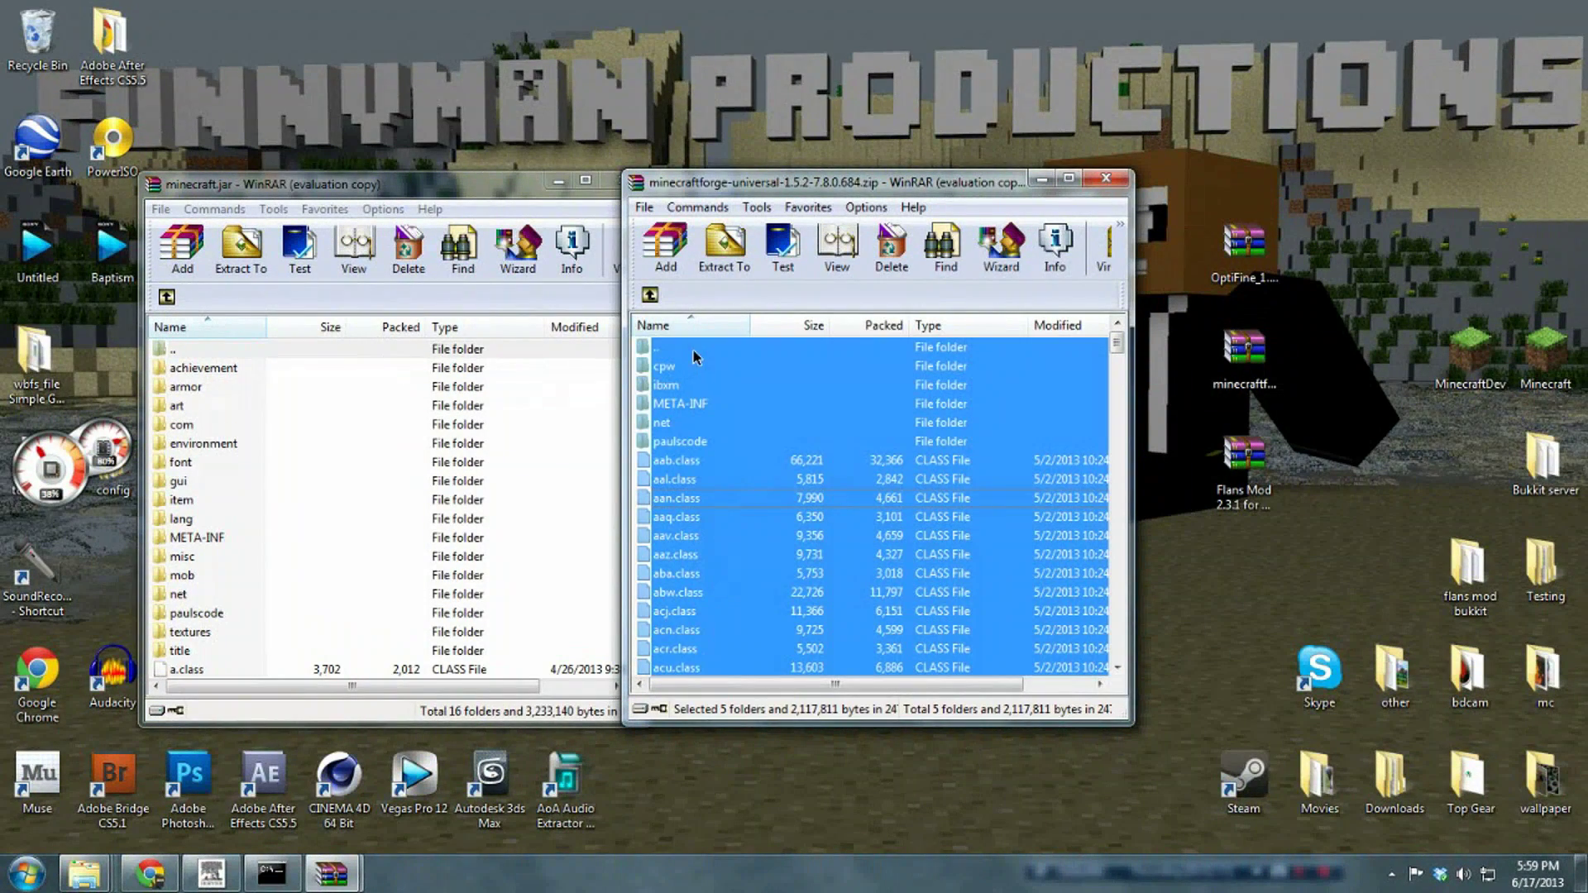
left_click(693, 350, "ctrl")
left_click(193, 534)
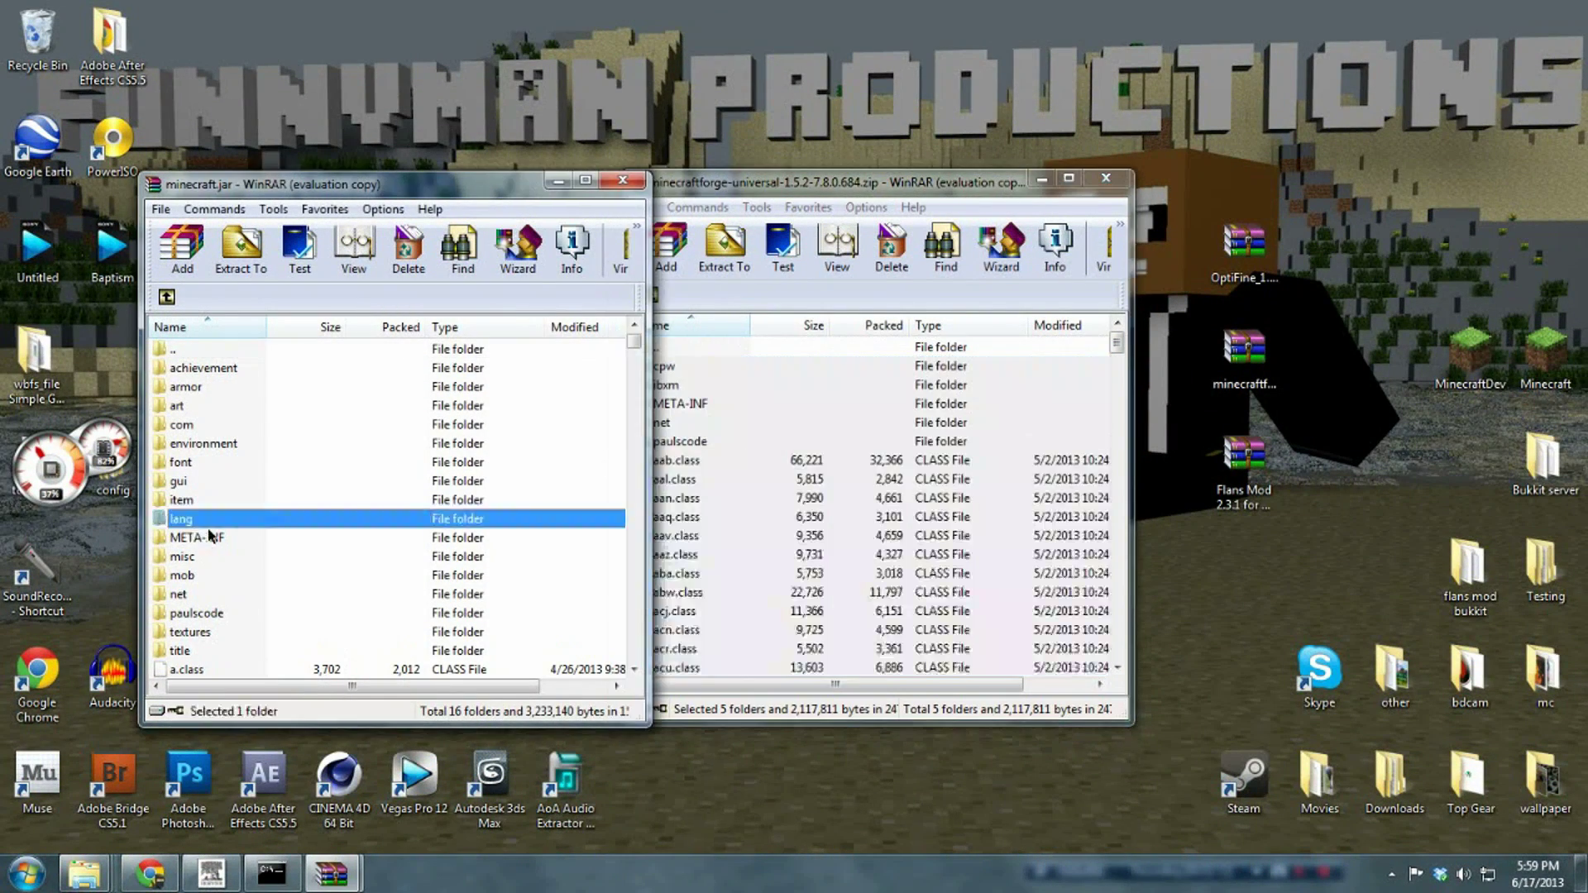
key("Delete")
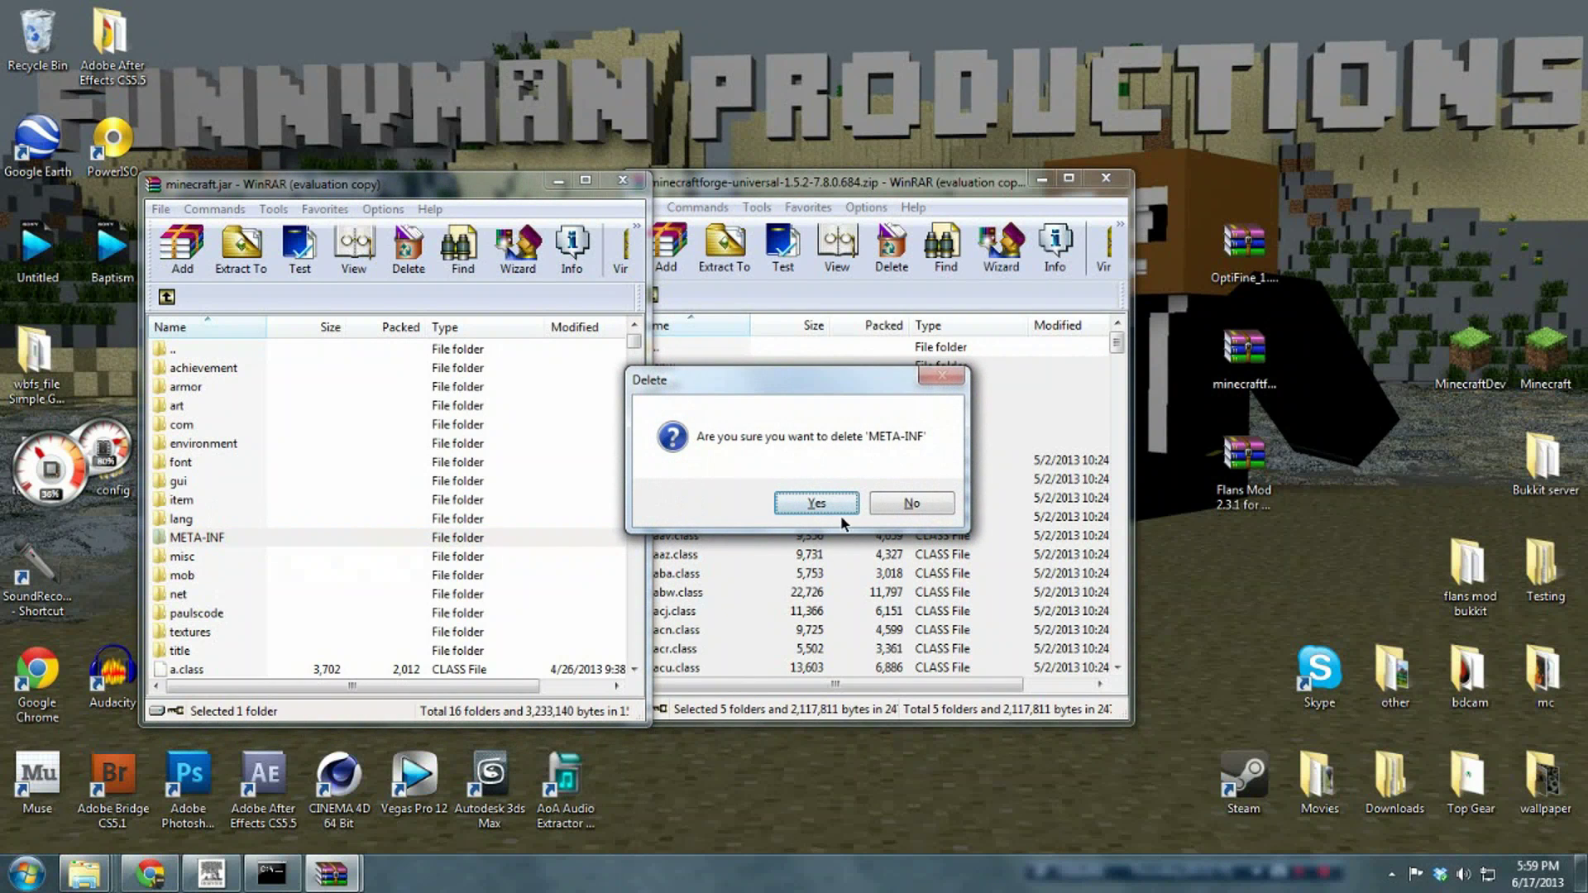
left_click(815, 503)
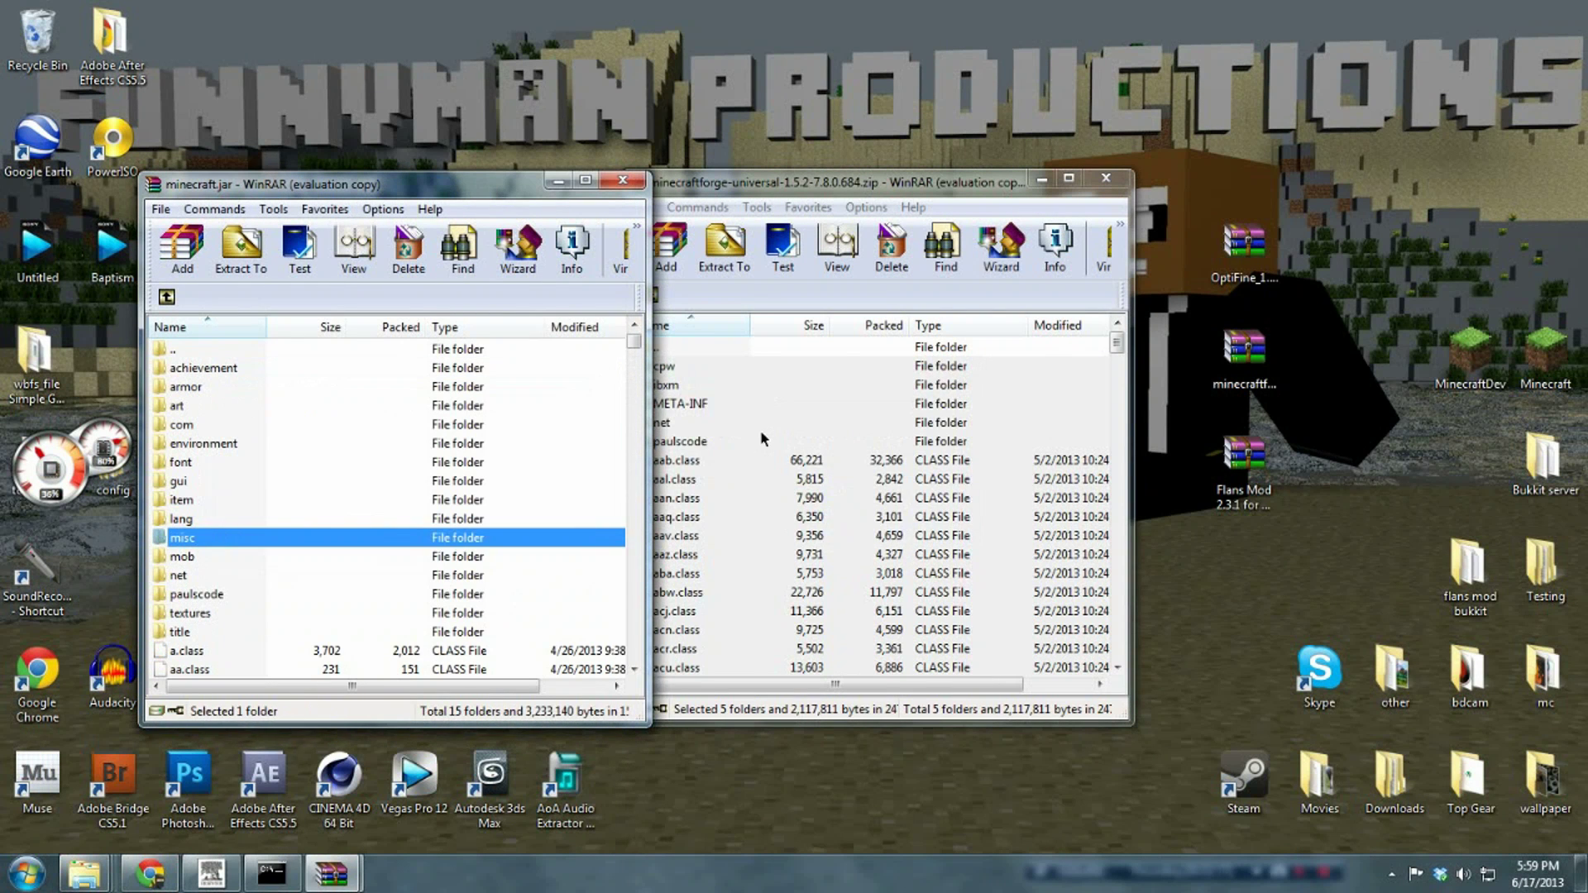
Add the selected Forge files into minecraft.jar, then close both archives.
left_click_drag(780, 526, 408, 527)
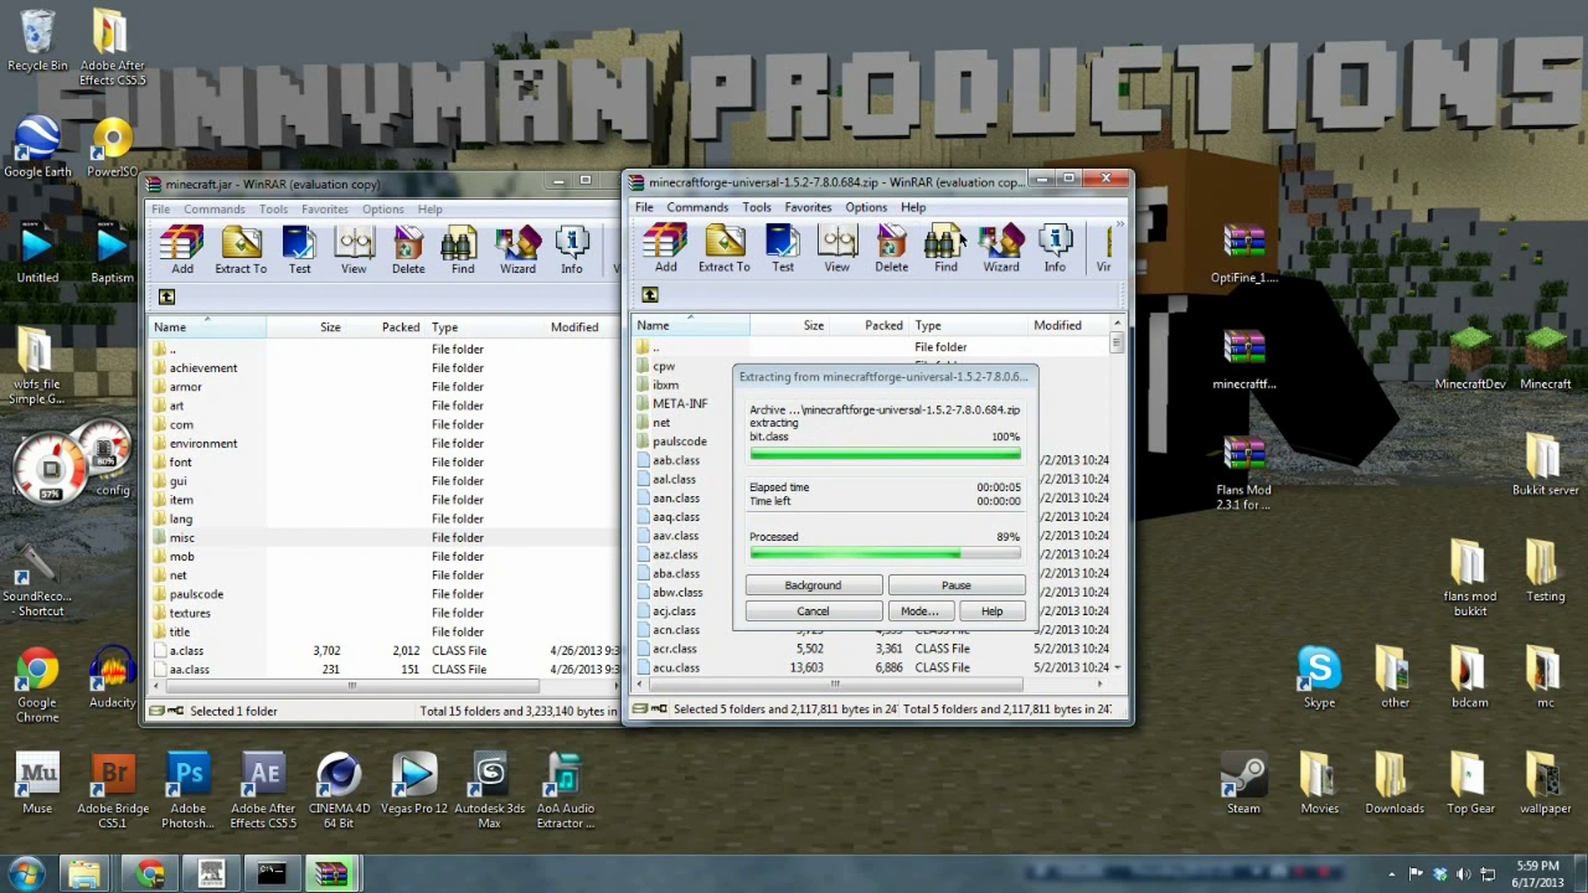
left_click(392, 621)
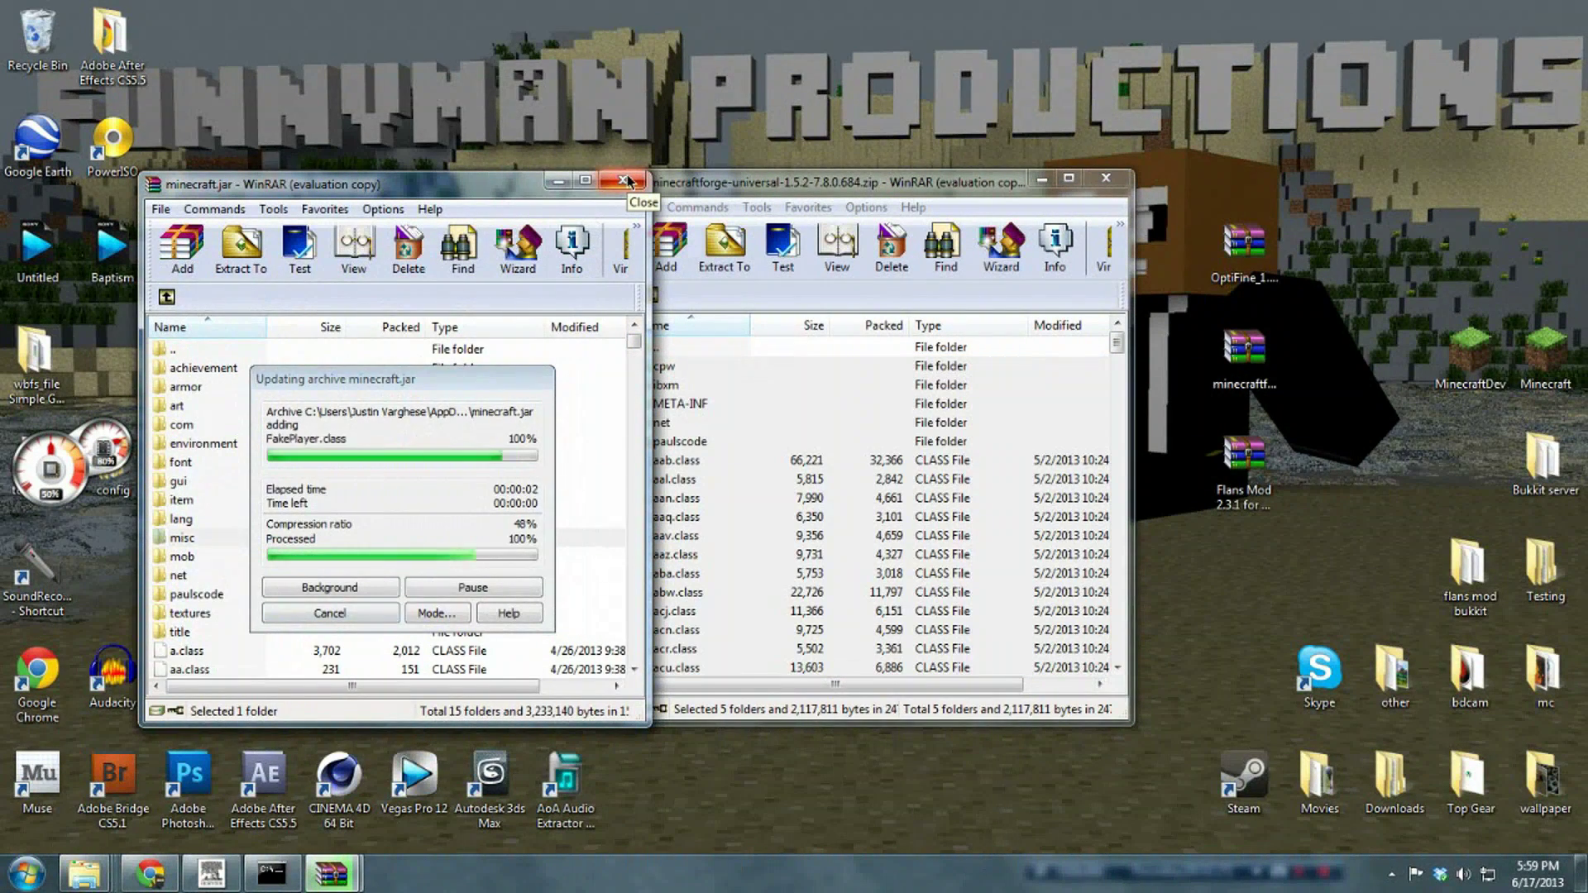
left_click(960, 206)
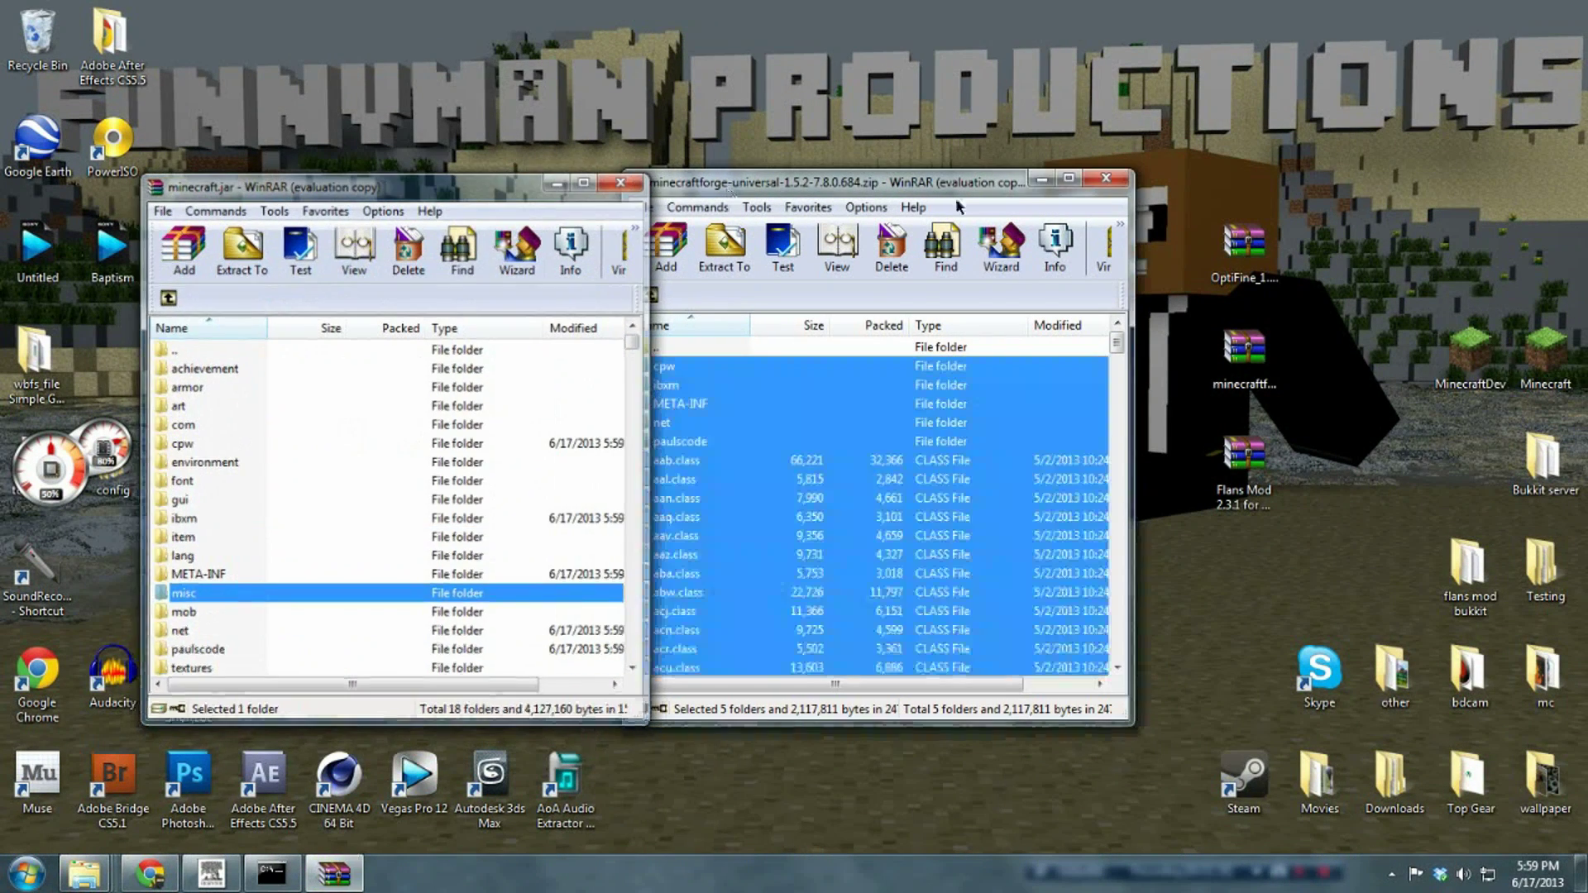
left_click(1107, 179)
left_click(1546, 355)
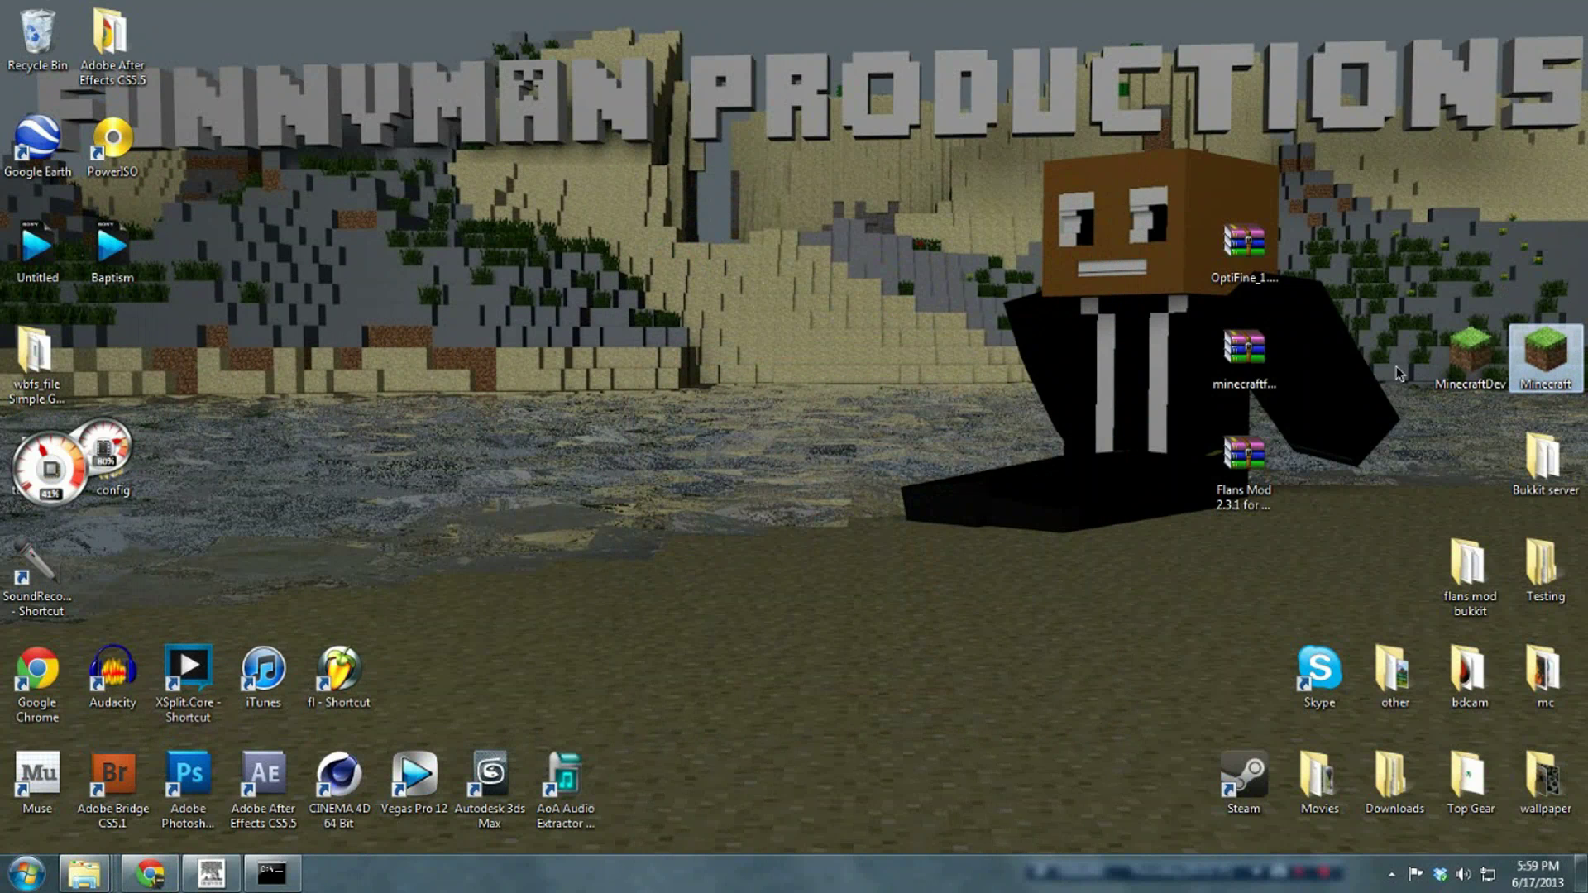
Launch the game, check Forge Mod Loader and Minecraft Forge in the Mods list, then quit.
left_click_drag(1245, 352, 718, 248)
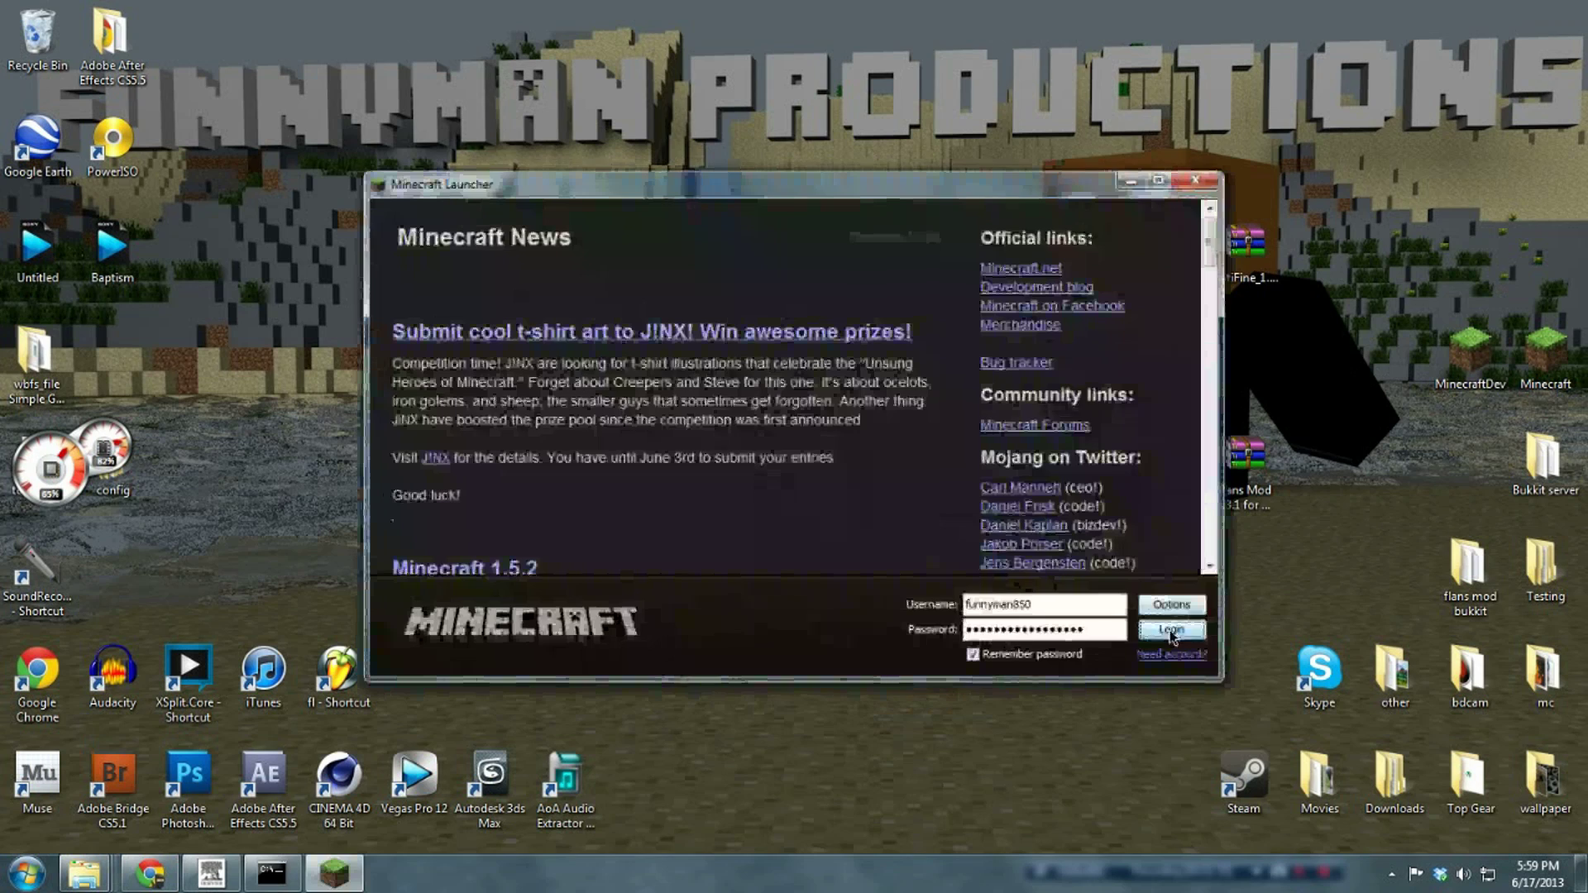
left_click(1171, 632)
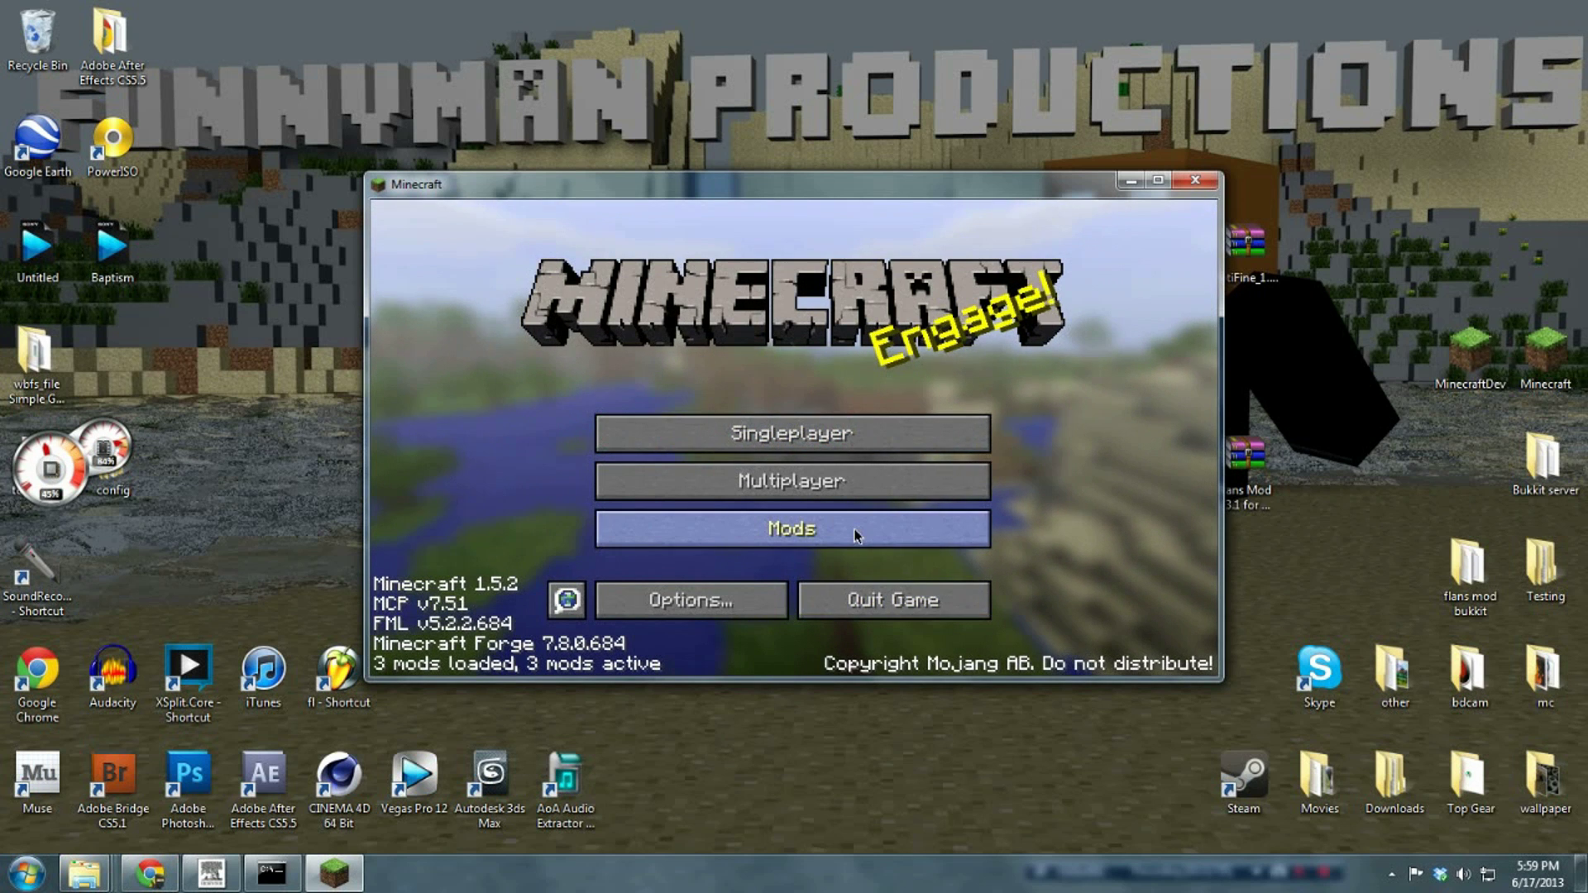
left_click(761, 528)
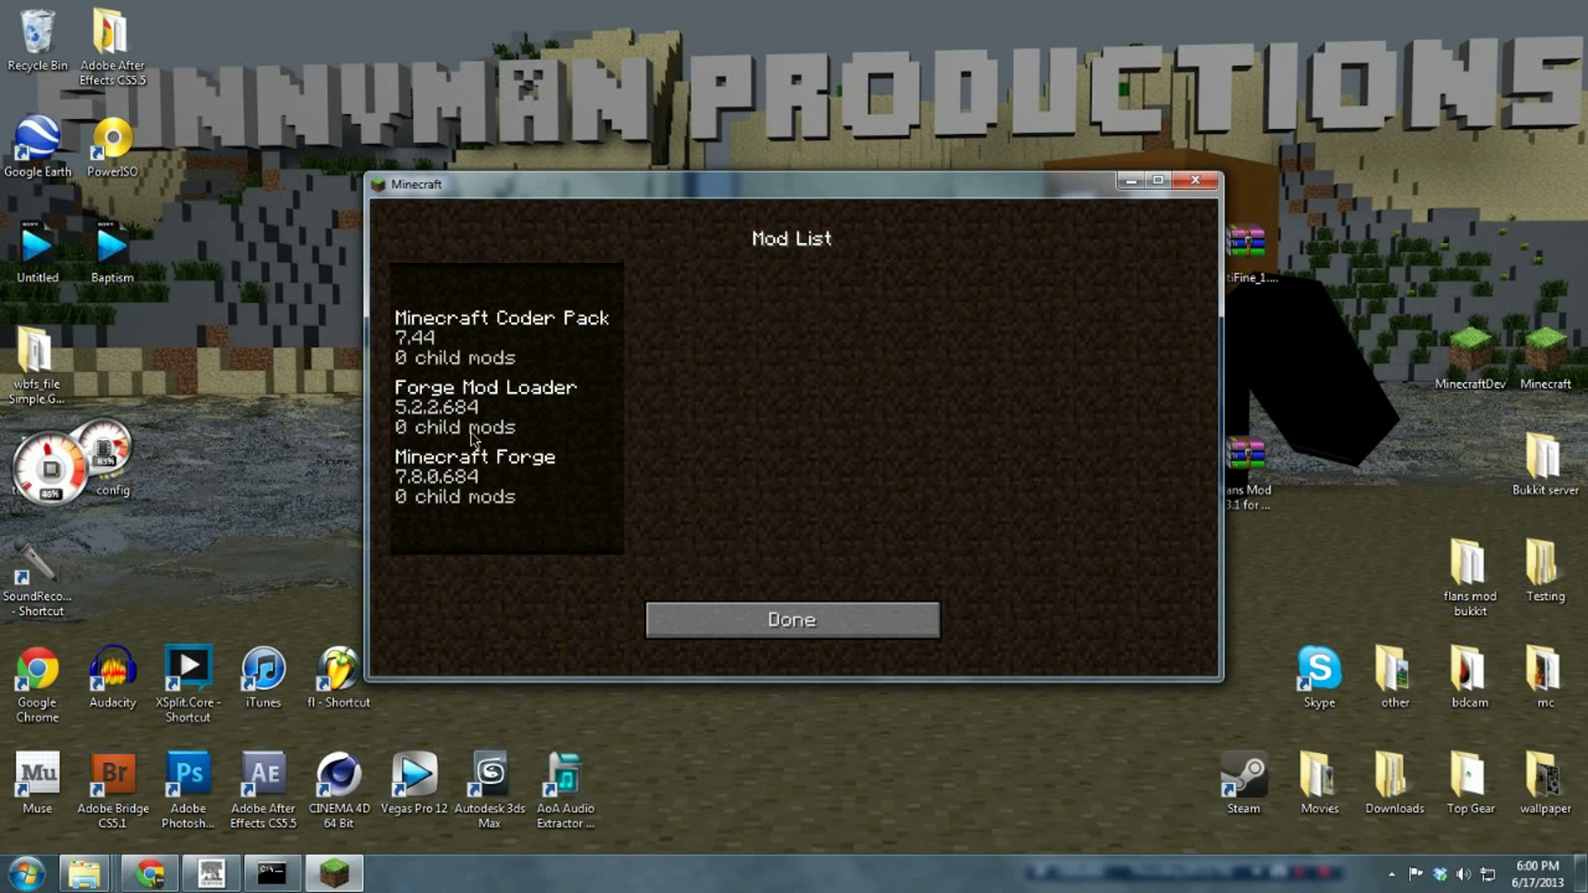
left_click(424, 414)
left_click(475, 473)
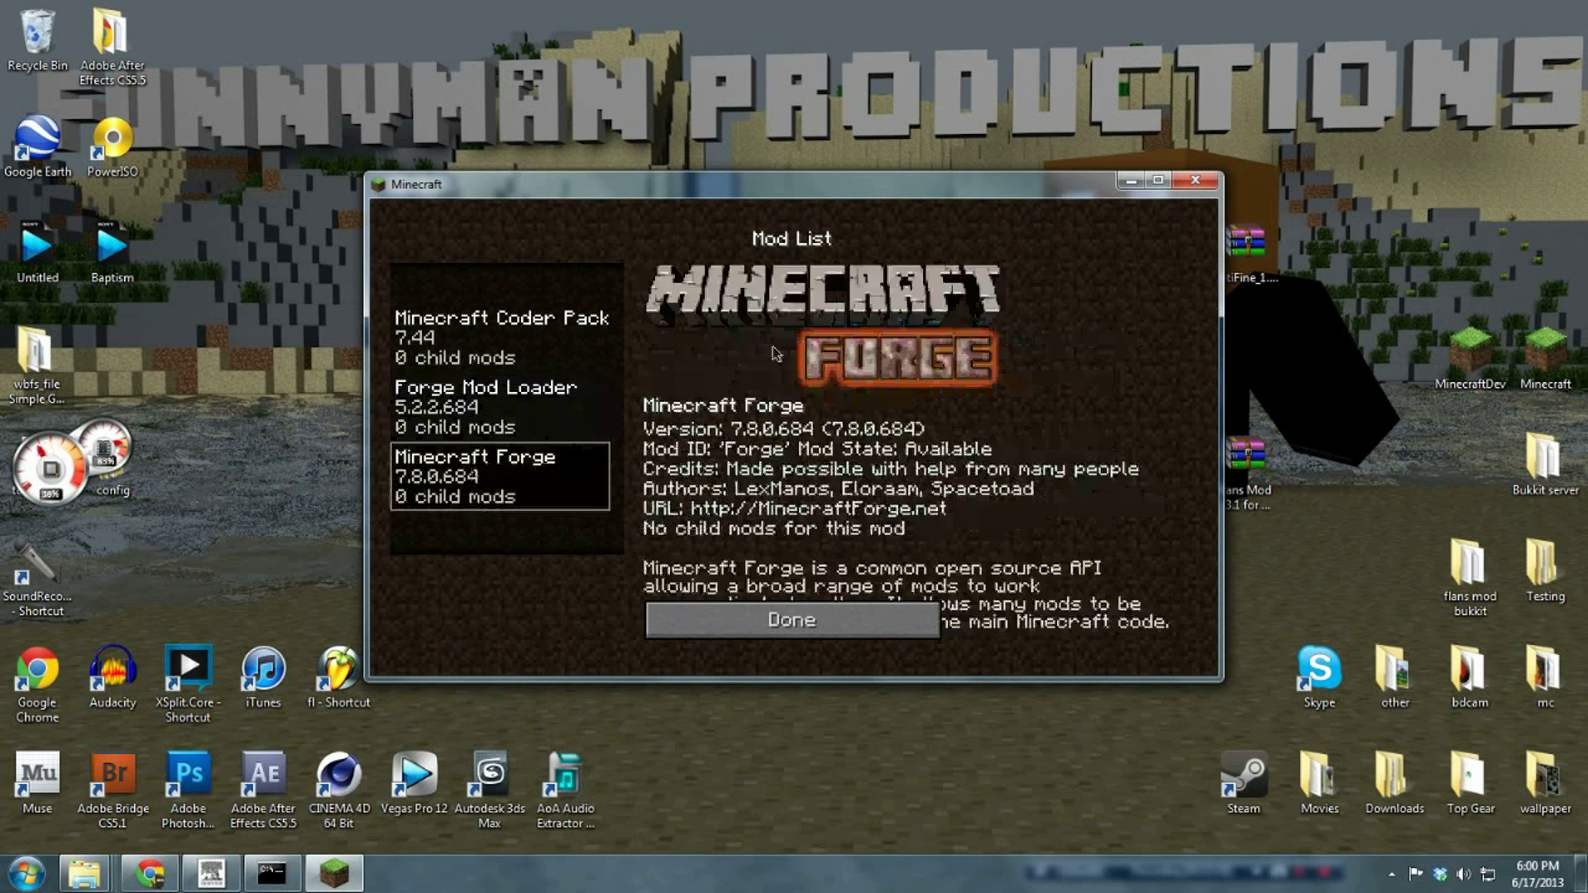
left_click(828, 627)
left_click(899, 607)
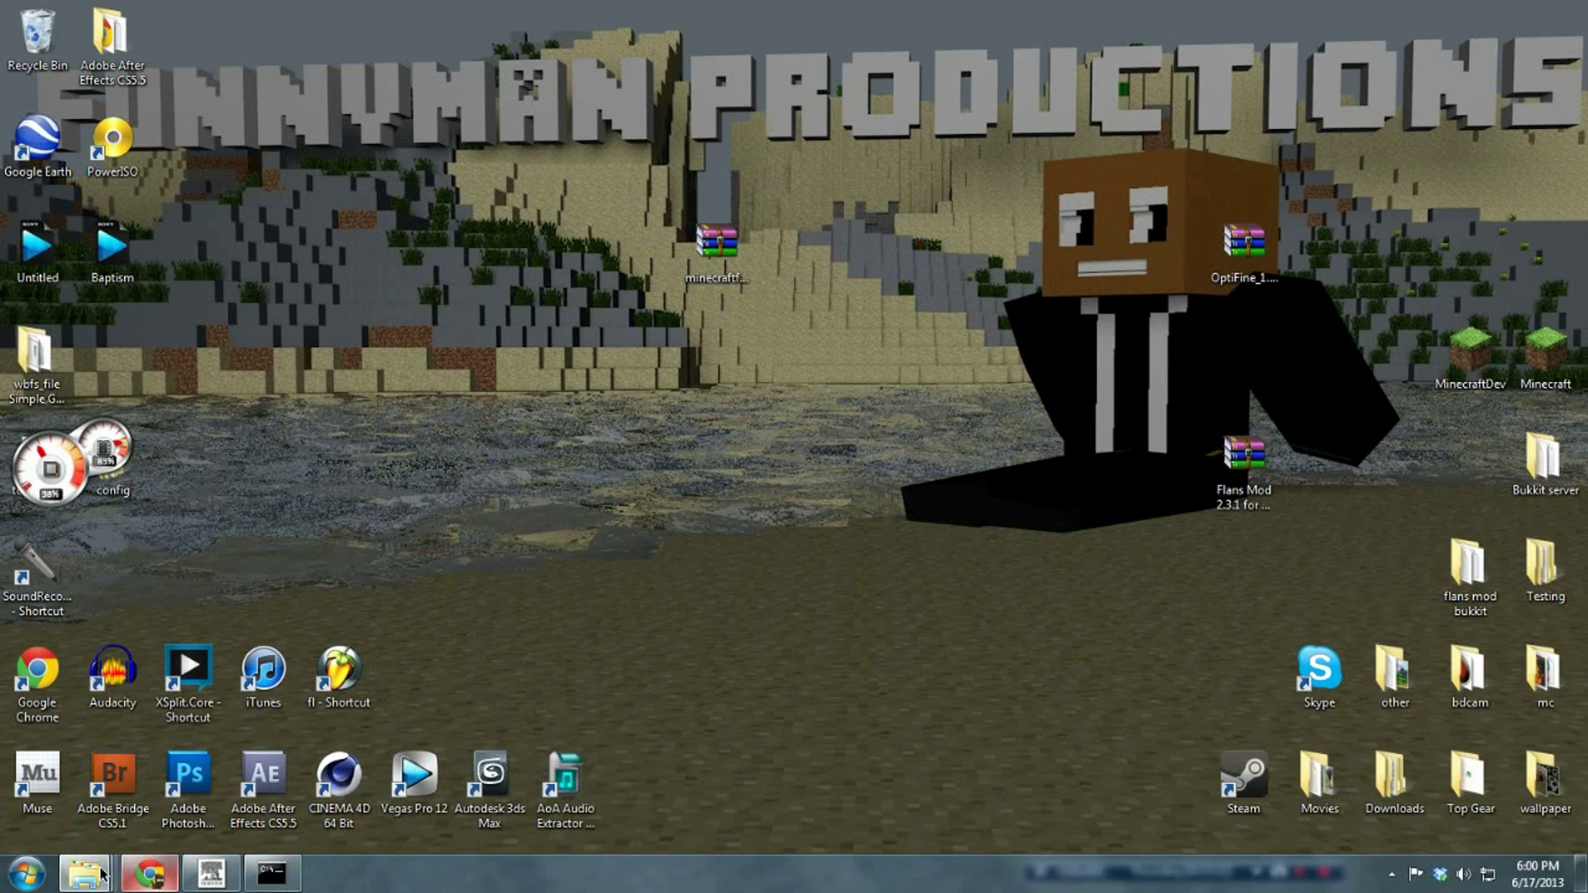
Paste the Flans Mod 2.3.1 zip into the .minecraft mods folder.
mouse_move(86, 874)
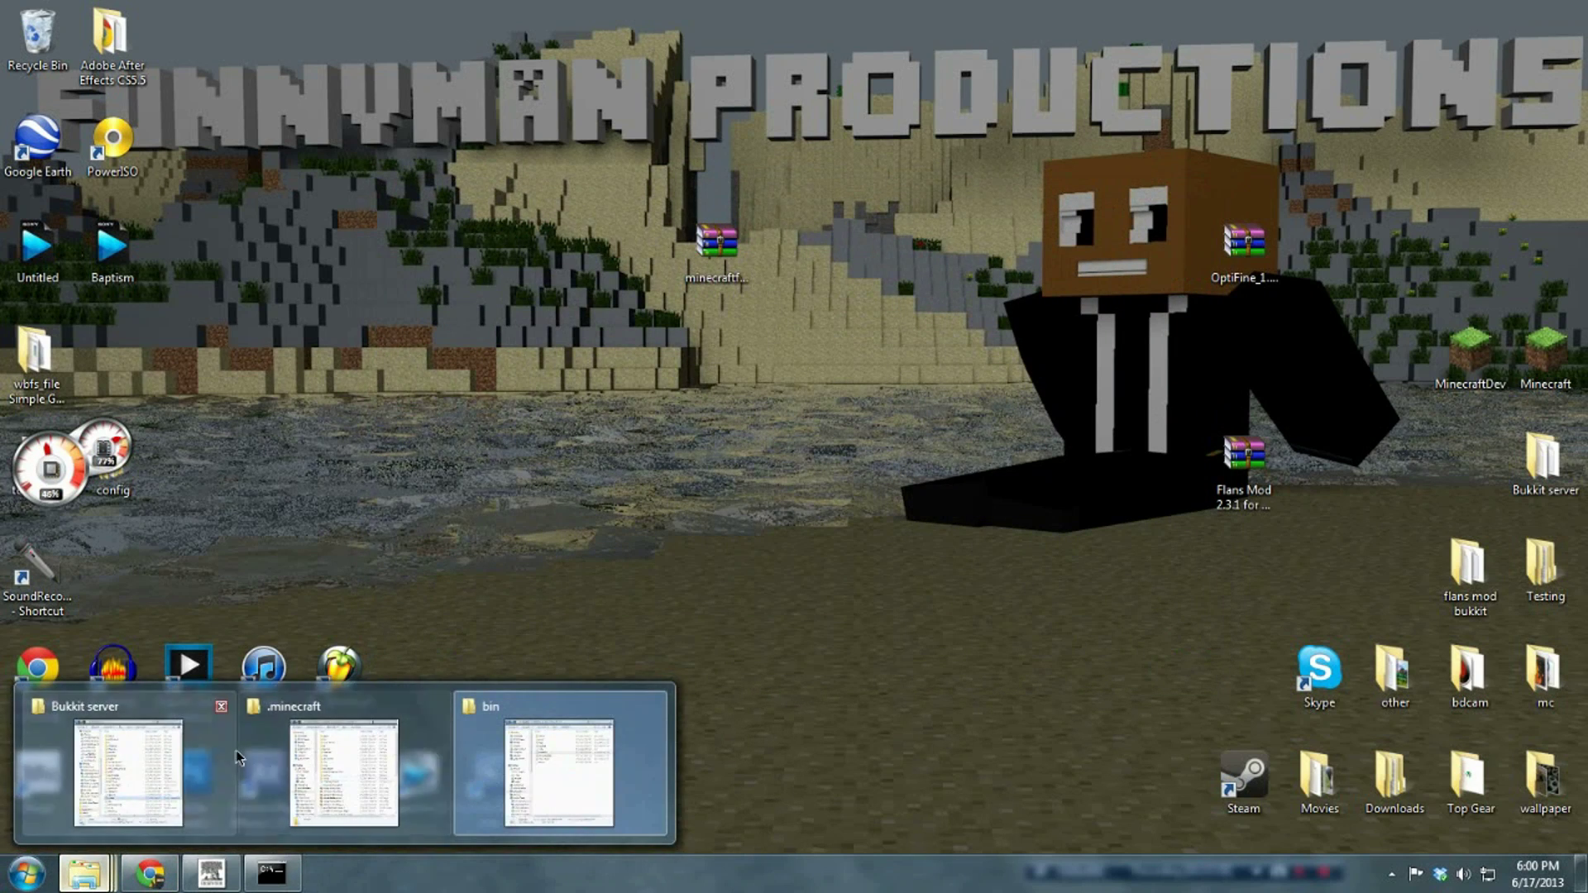
left_click(348, 776)
left_click_drag(533, 45, 653, 68)
left_click(460, 322)
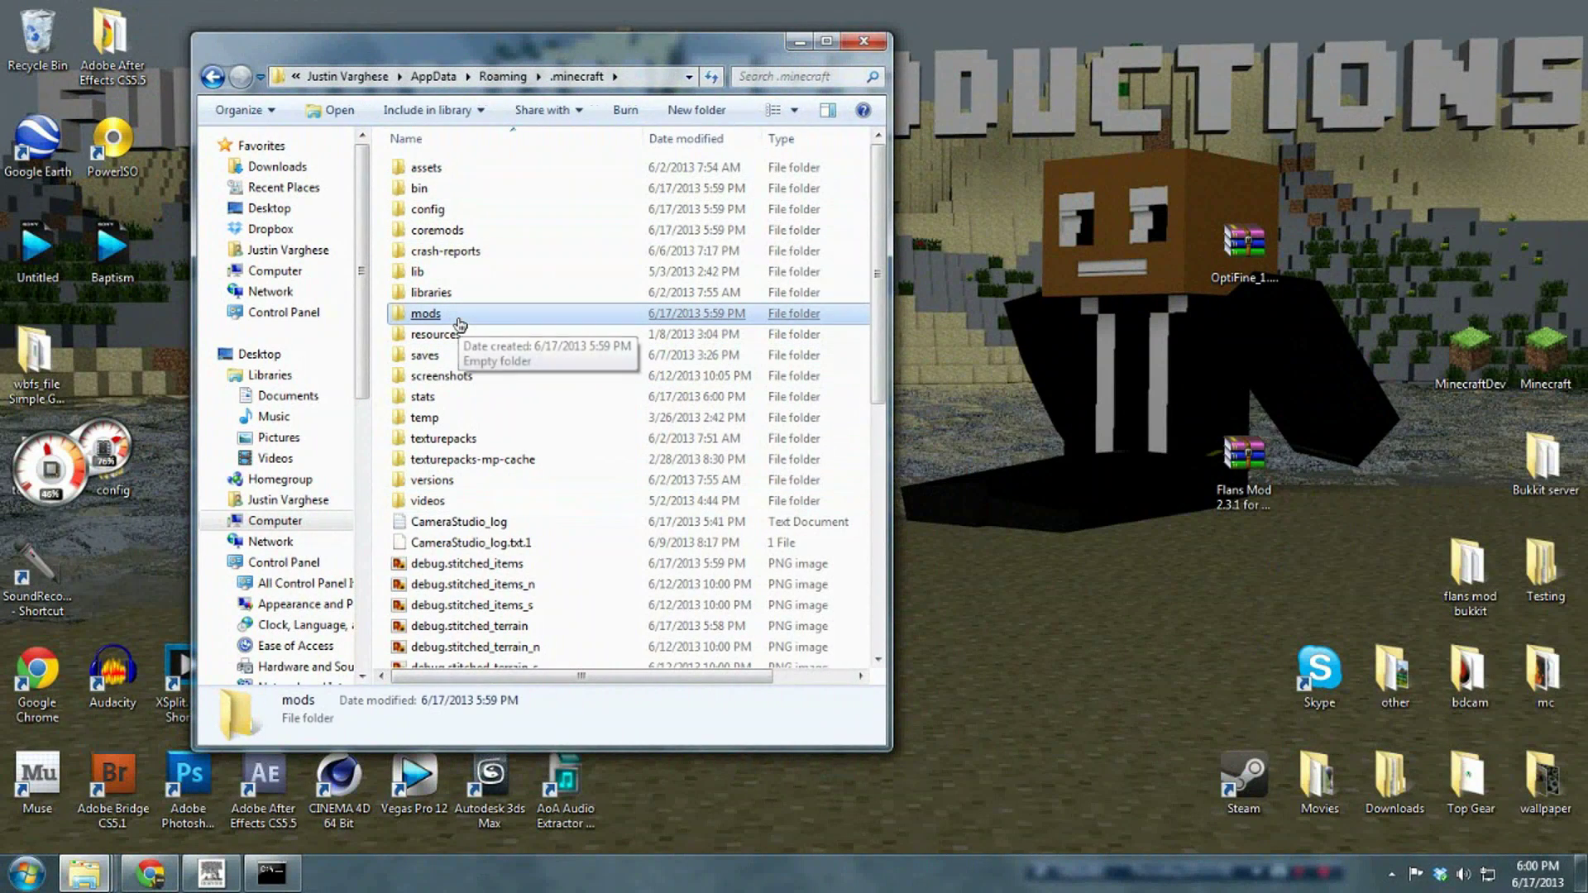
left_click(497, 232)
left_click(506, 212)
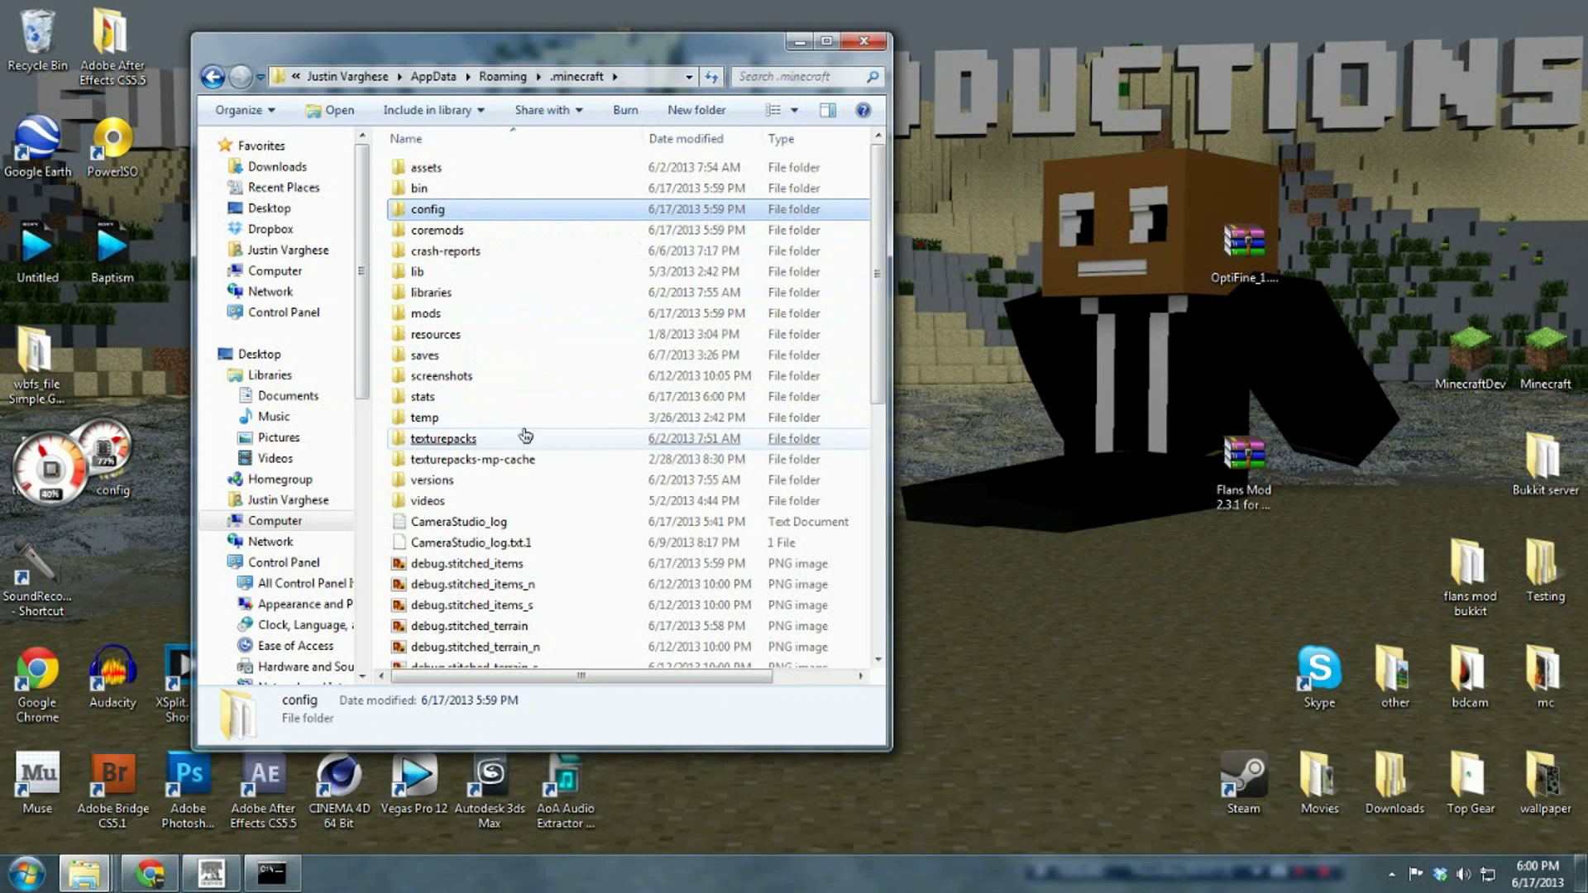
double_click(476, 314)
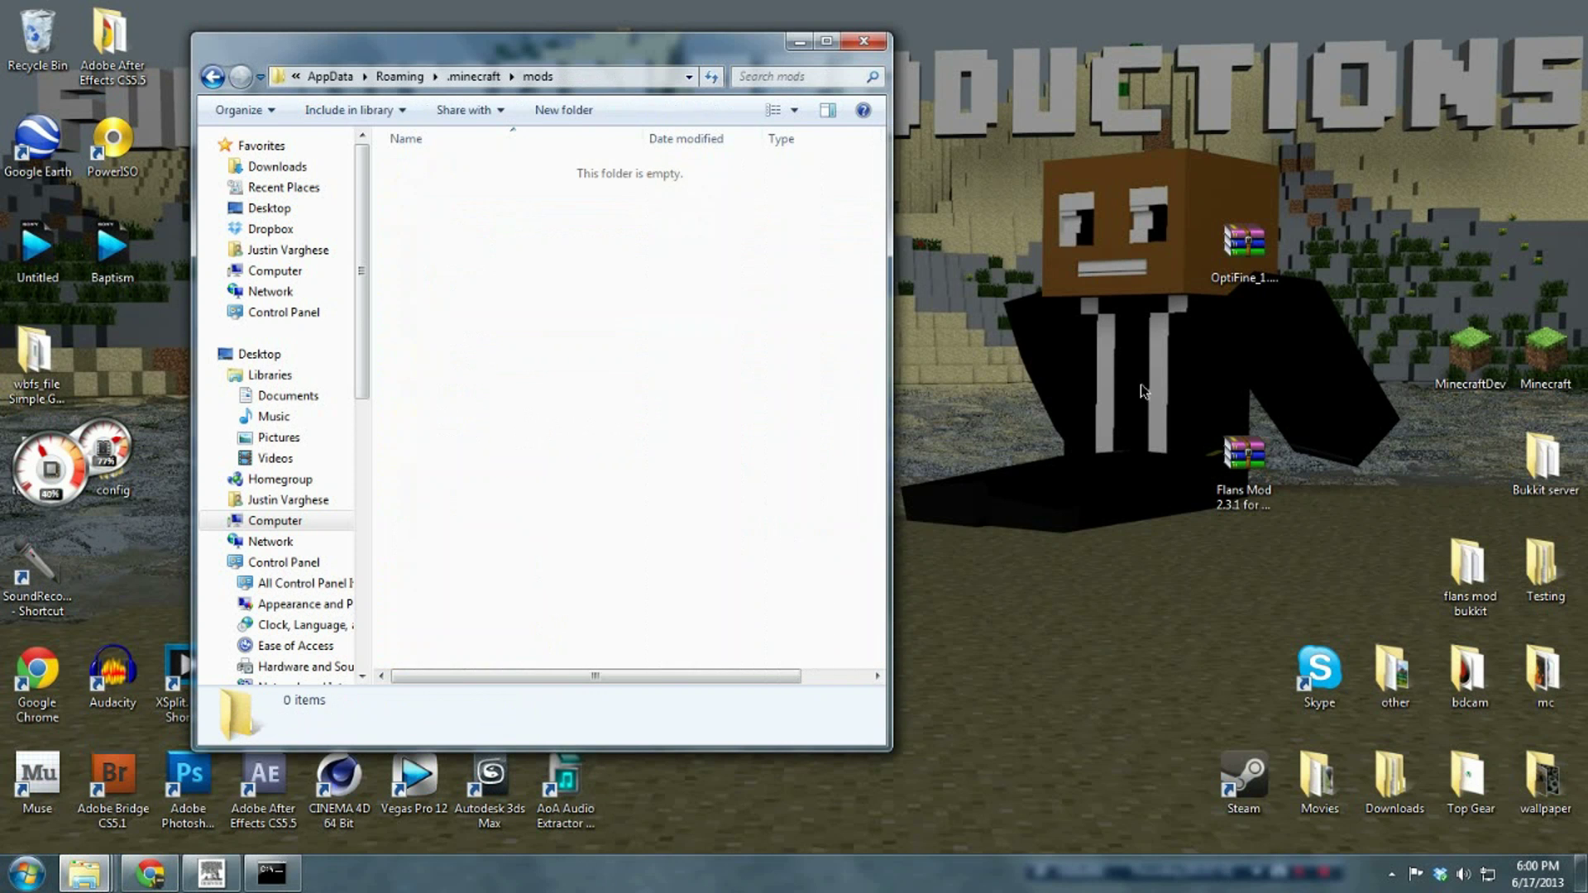
key("ctrl+v")
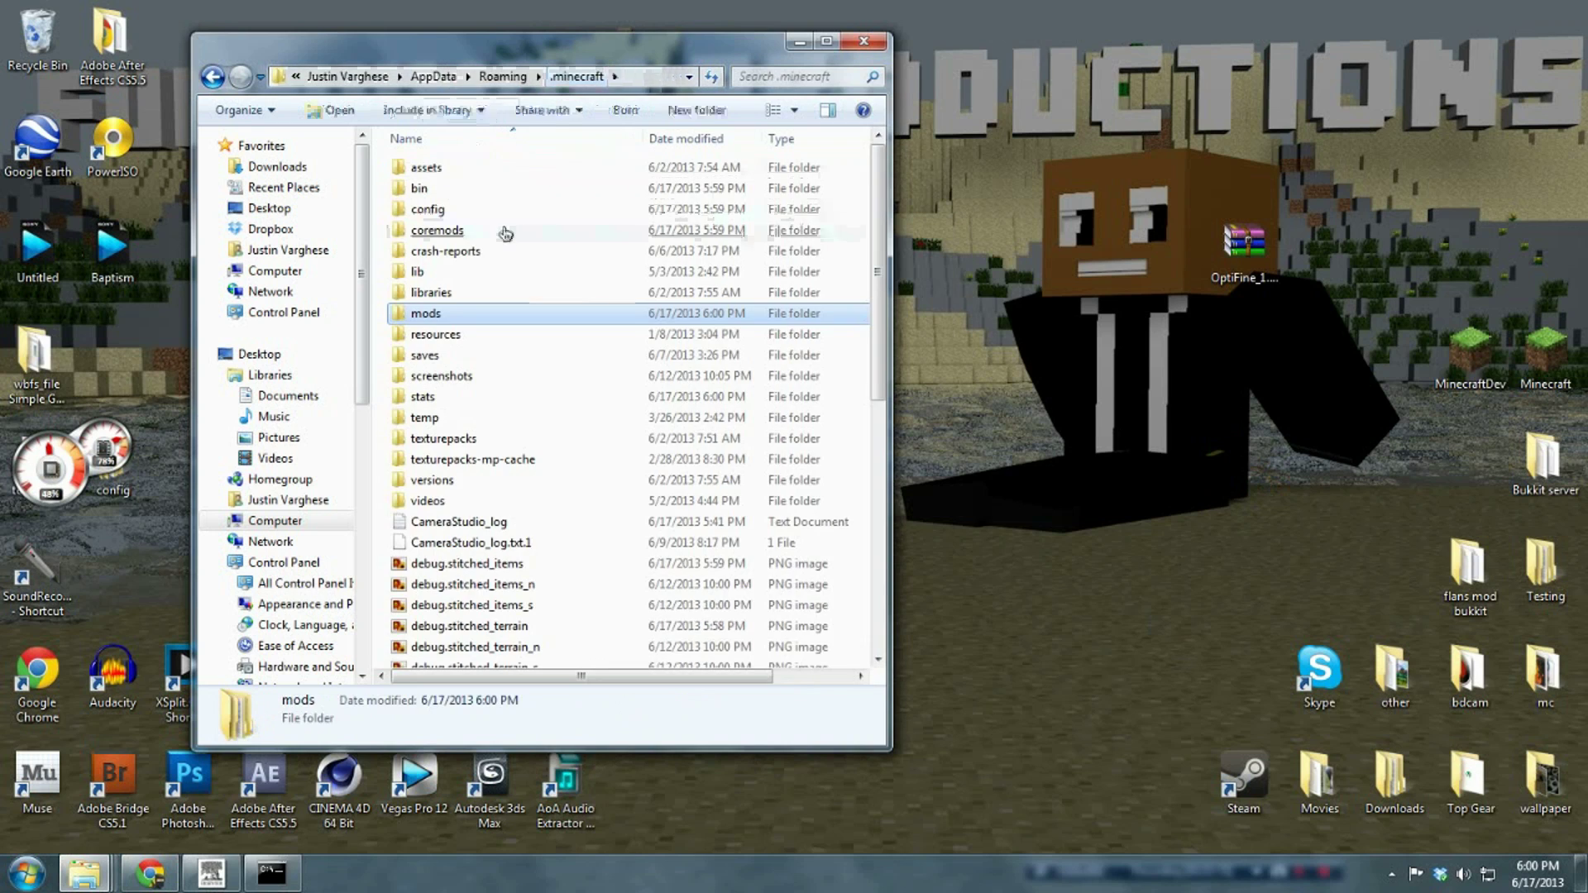
Open the bin folder and bring up the actions for minecraft.jar.
double_click(422, 189)
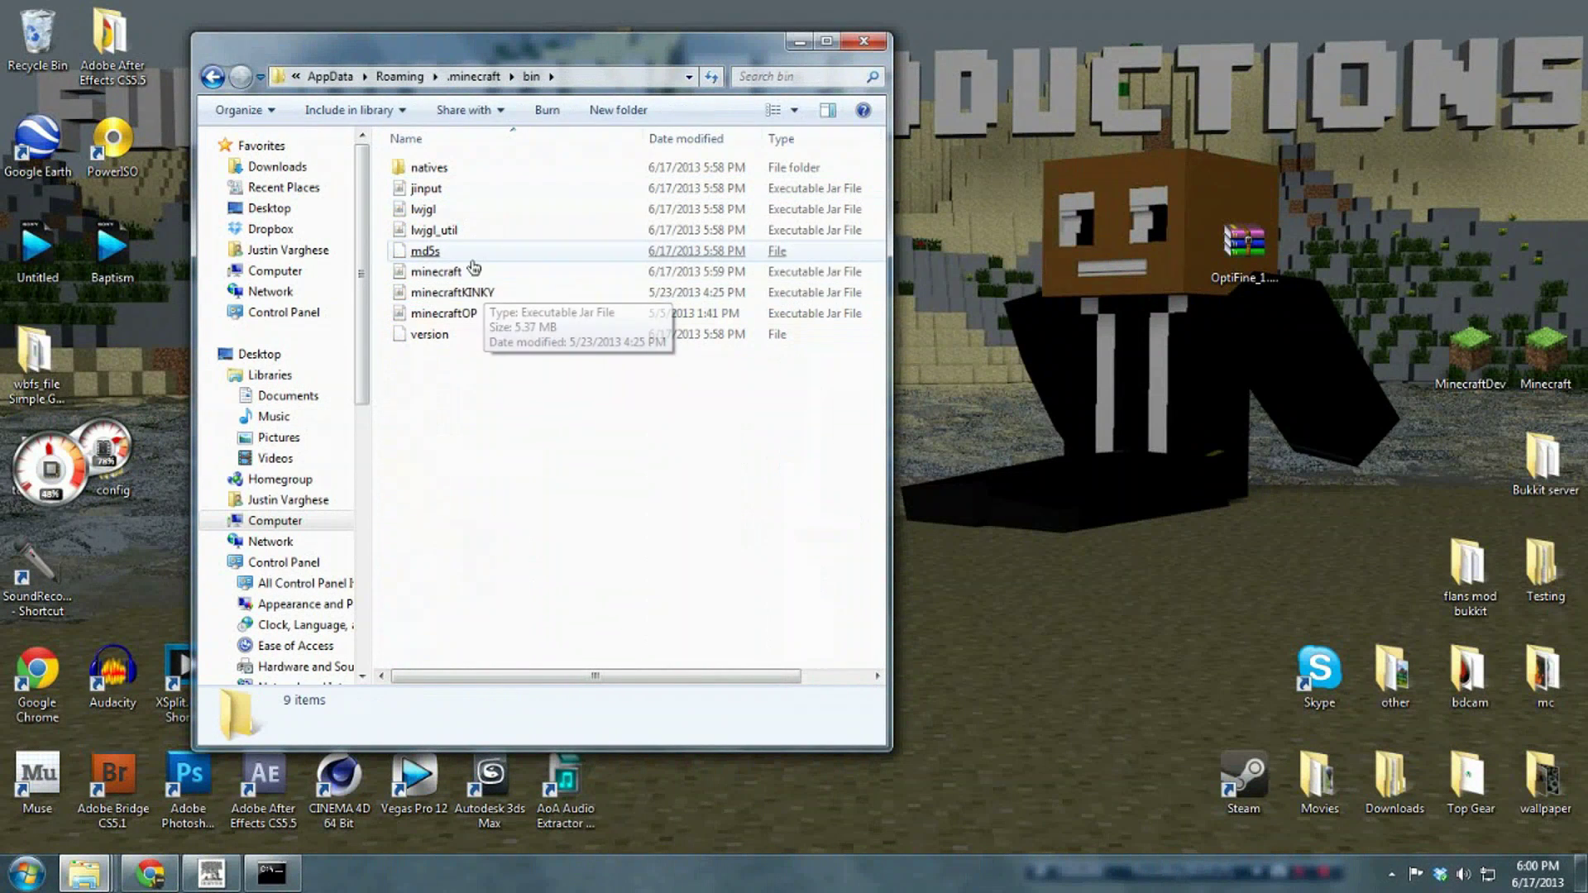
left_click(461, 272)
right_click(465, 273)
Open minecraft.jar in WinRAR and add all OptiFine 1.5.2 HD U D3 files into it.
mouse_move(569, 346)
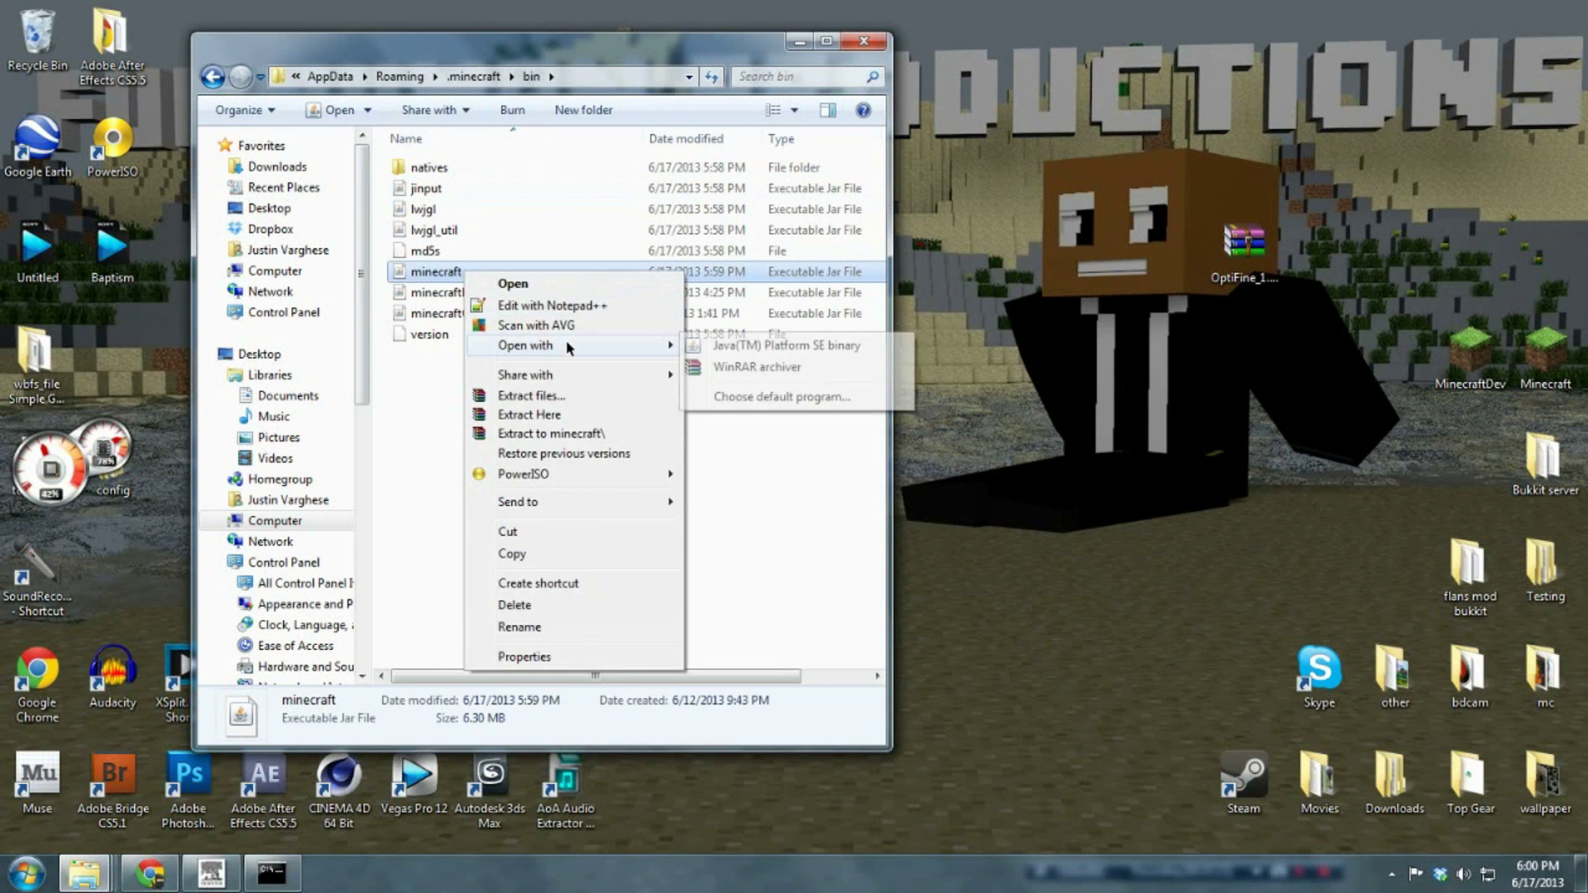
left_click(774, 369)
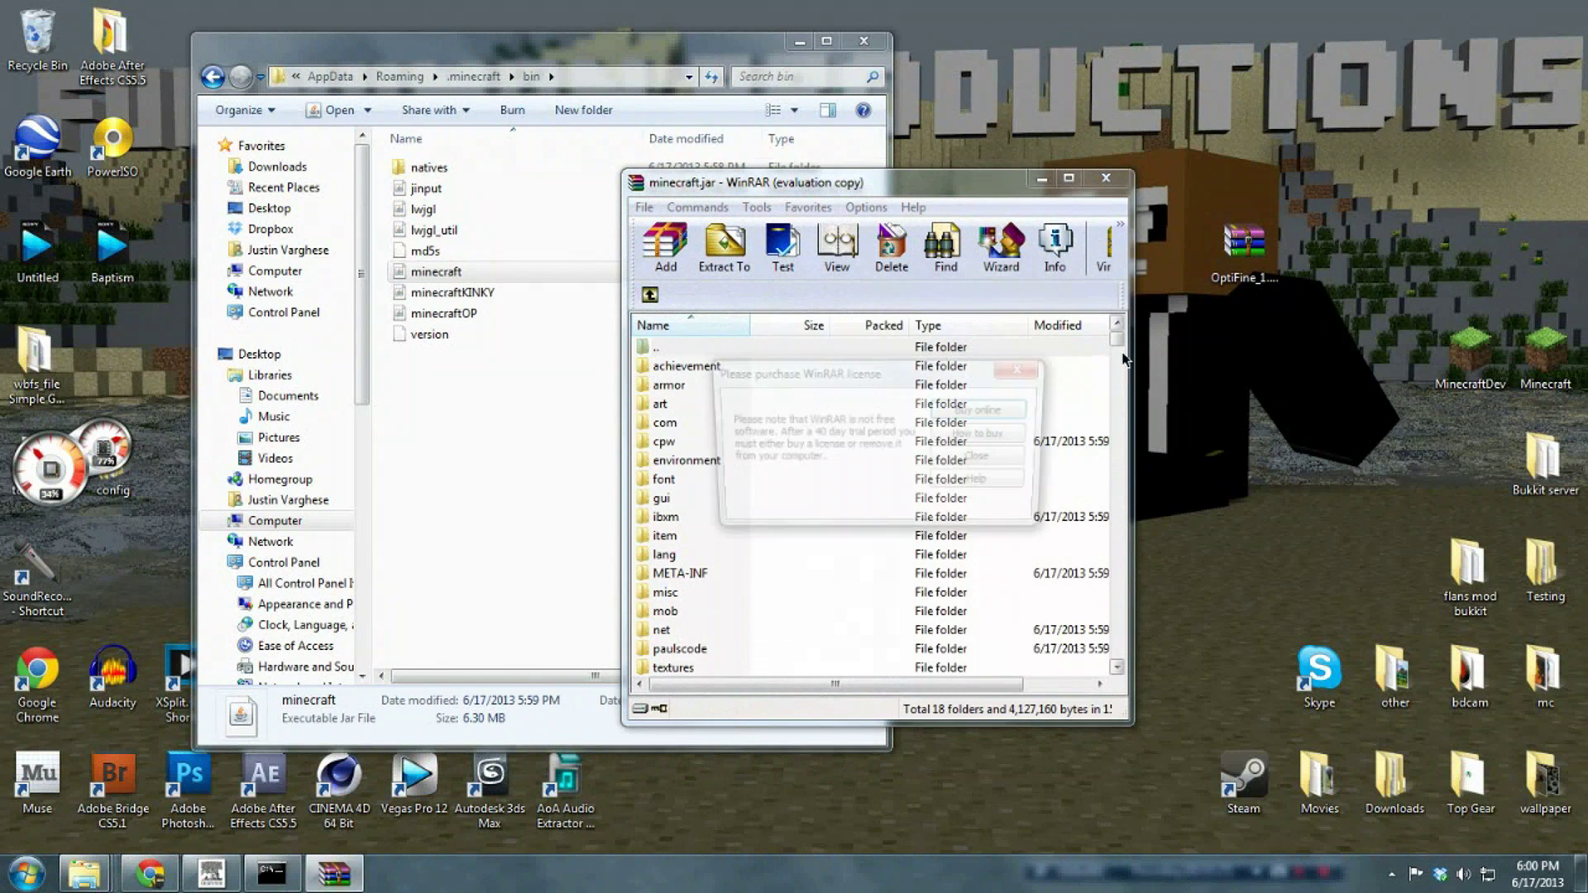
left_click(1017, 370)
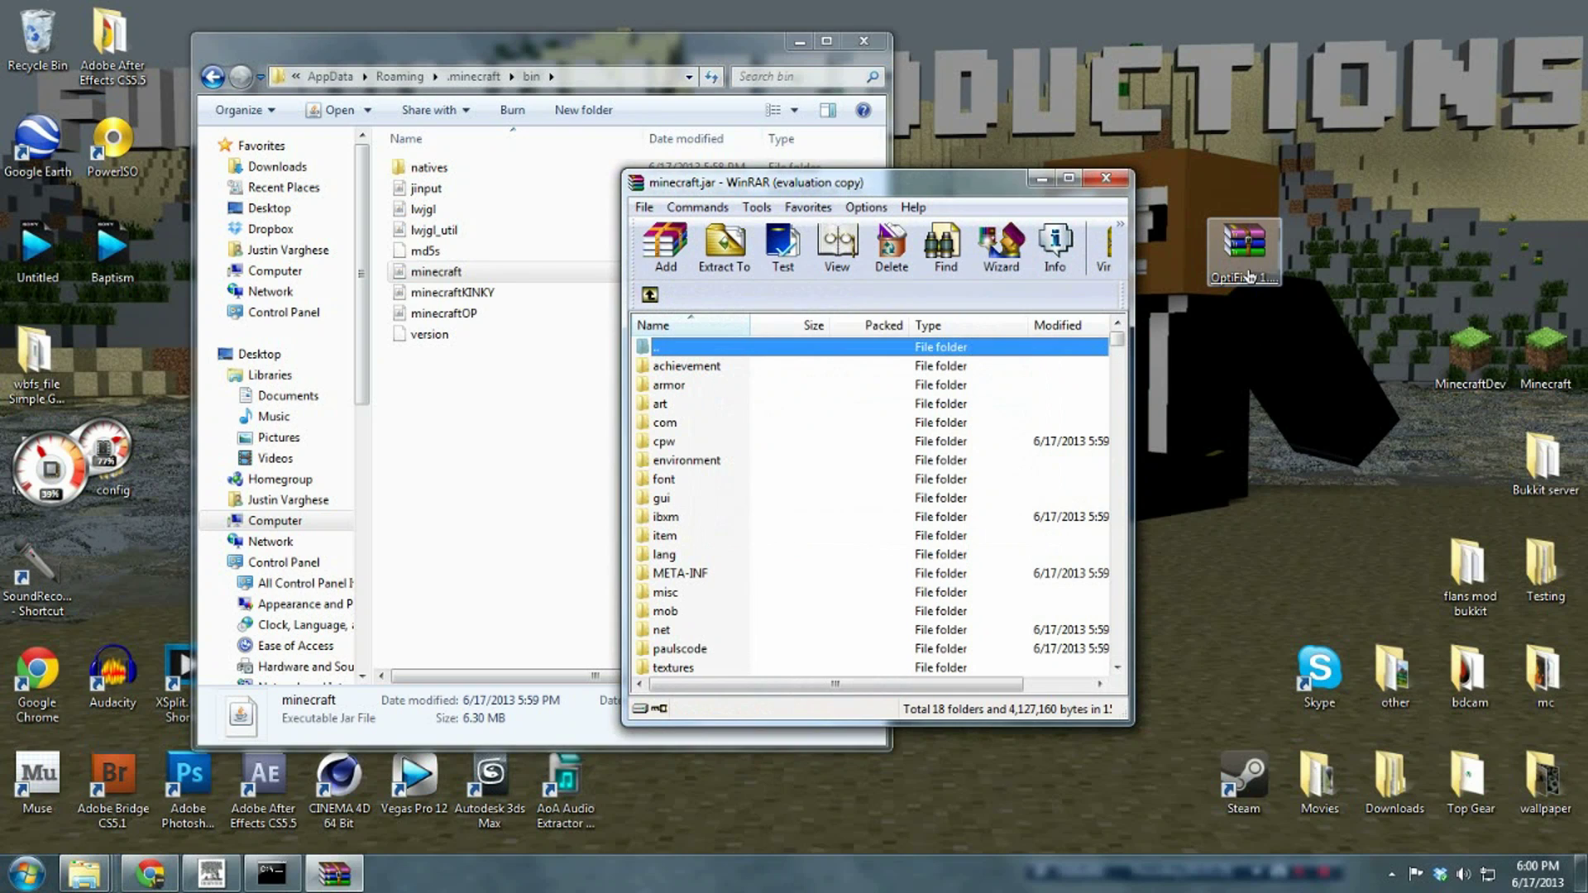
double_click(1250, 277)
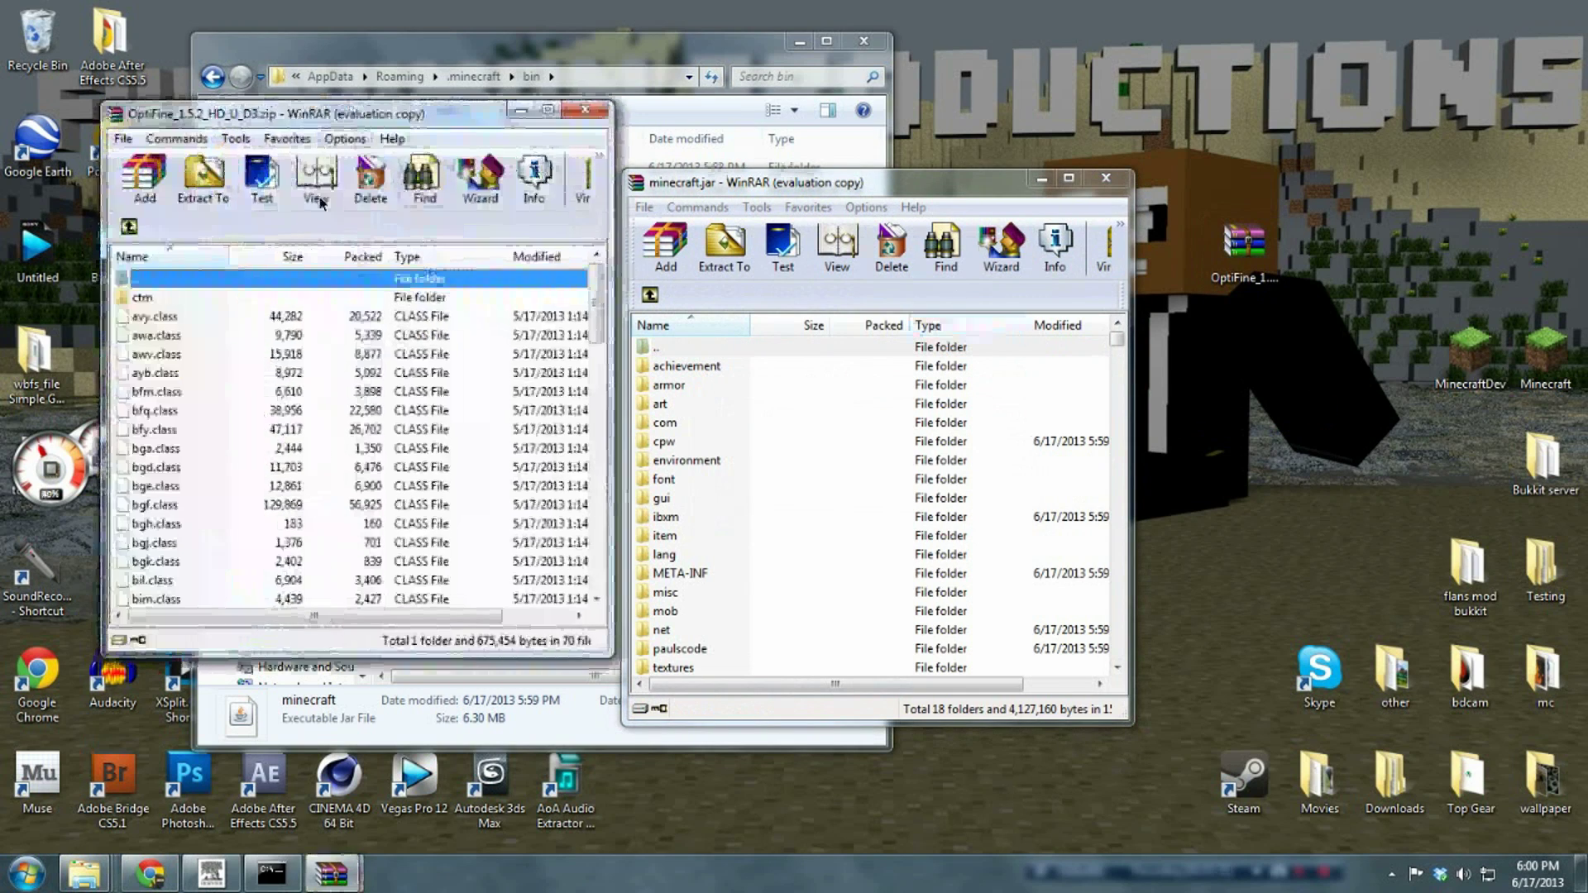
left_click(520, 300)
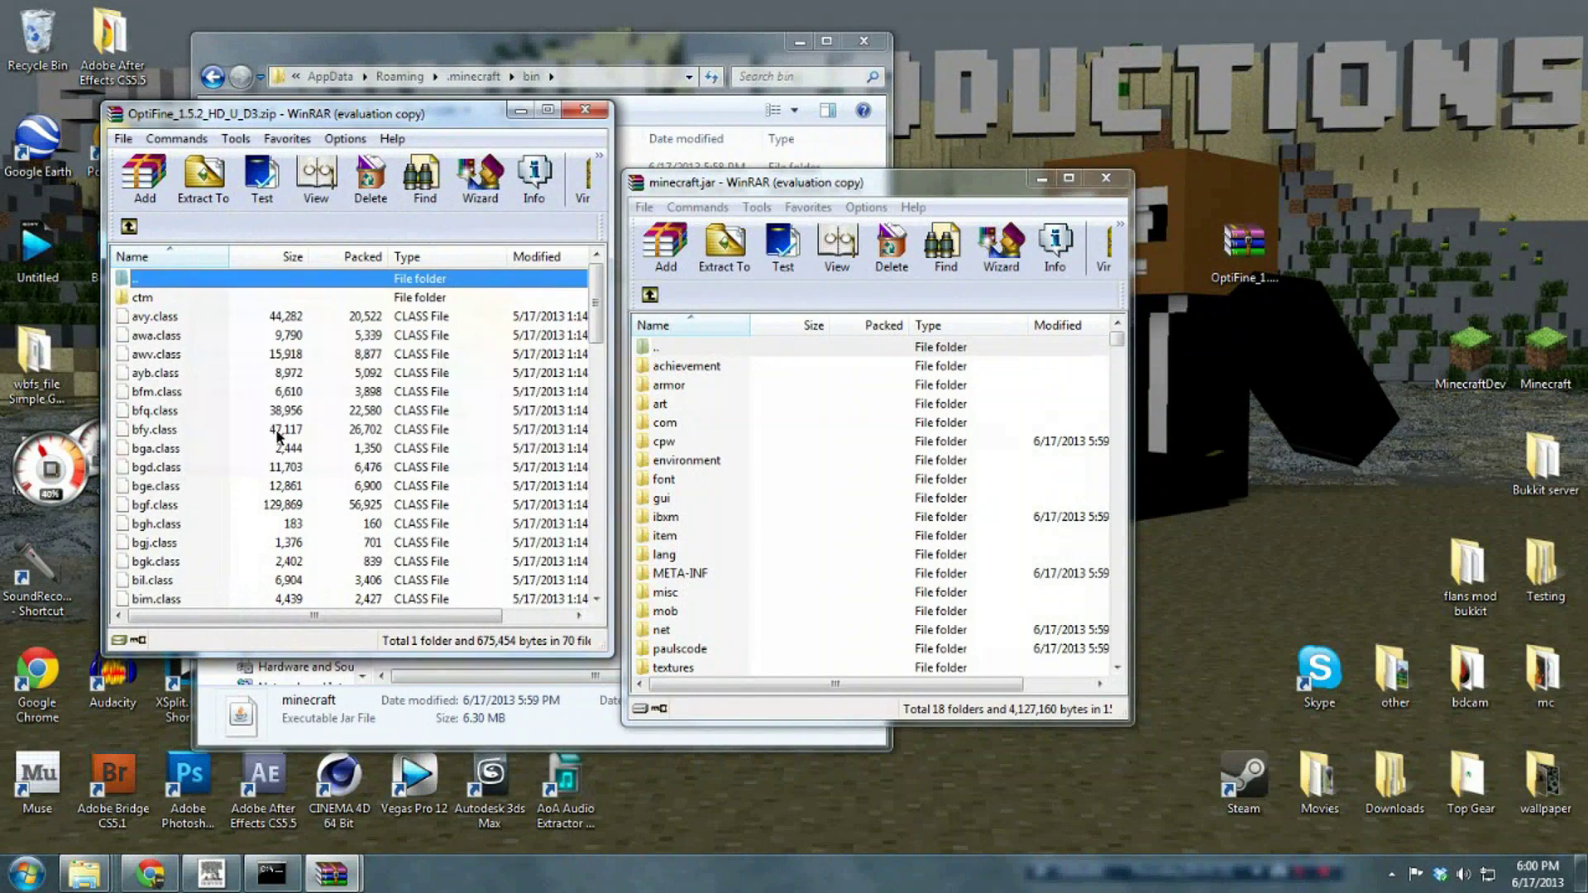
key("ctrl+a")
left_click_drag(249, 358, 823, 474)
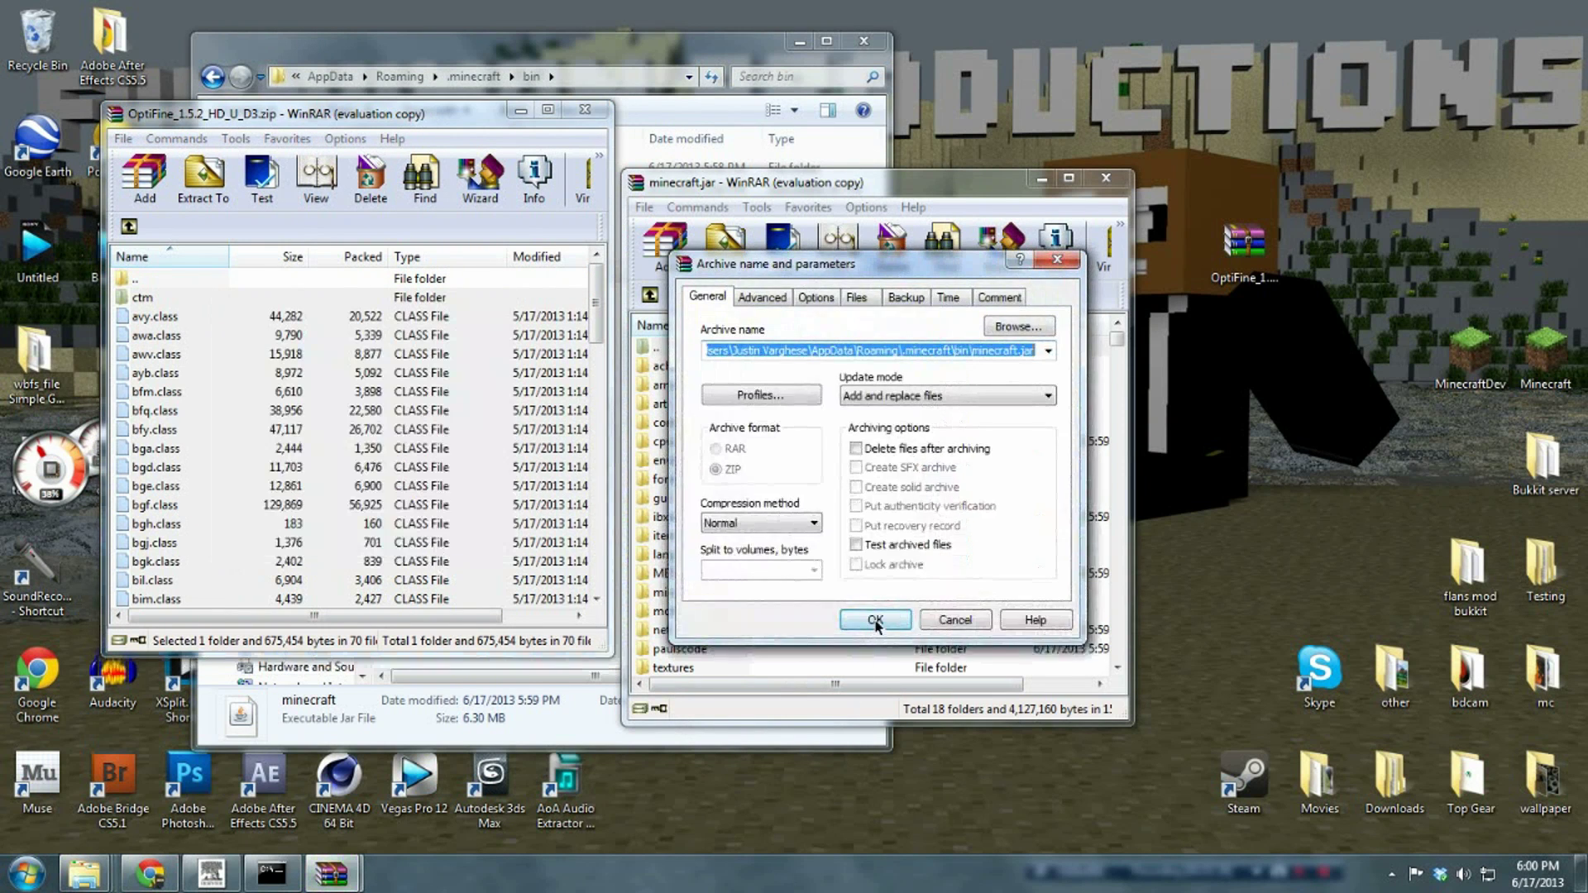
left_click(876, 621)
Close both archives, move the OptiFine icon aside, and go back up to .minecraft.
left_click(584, 109)
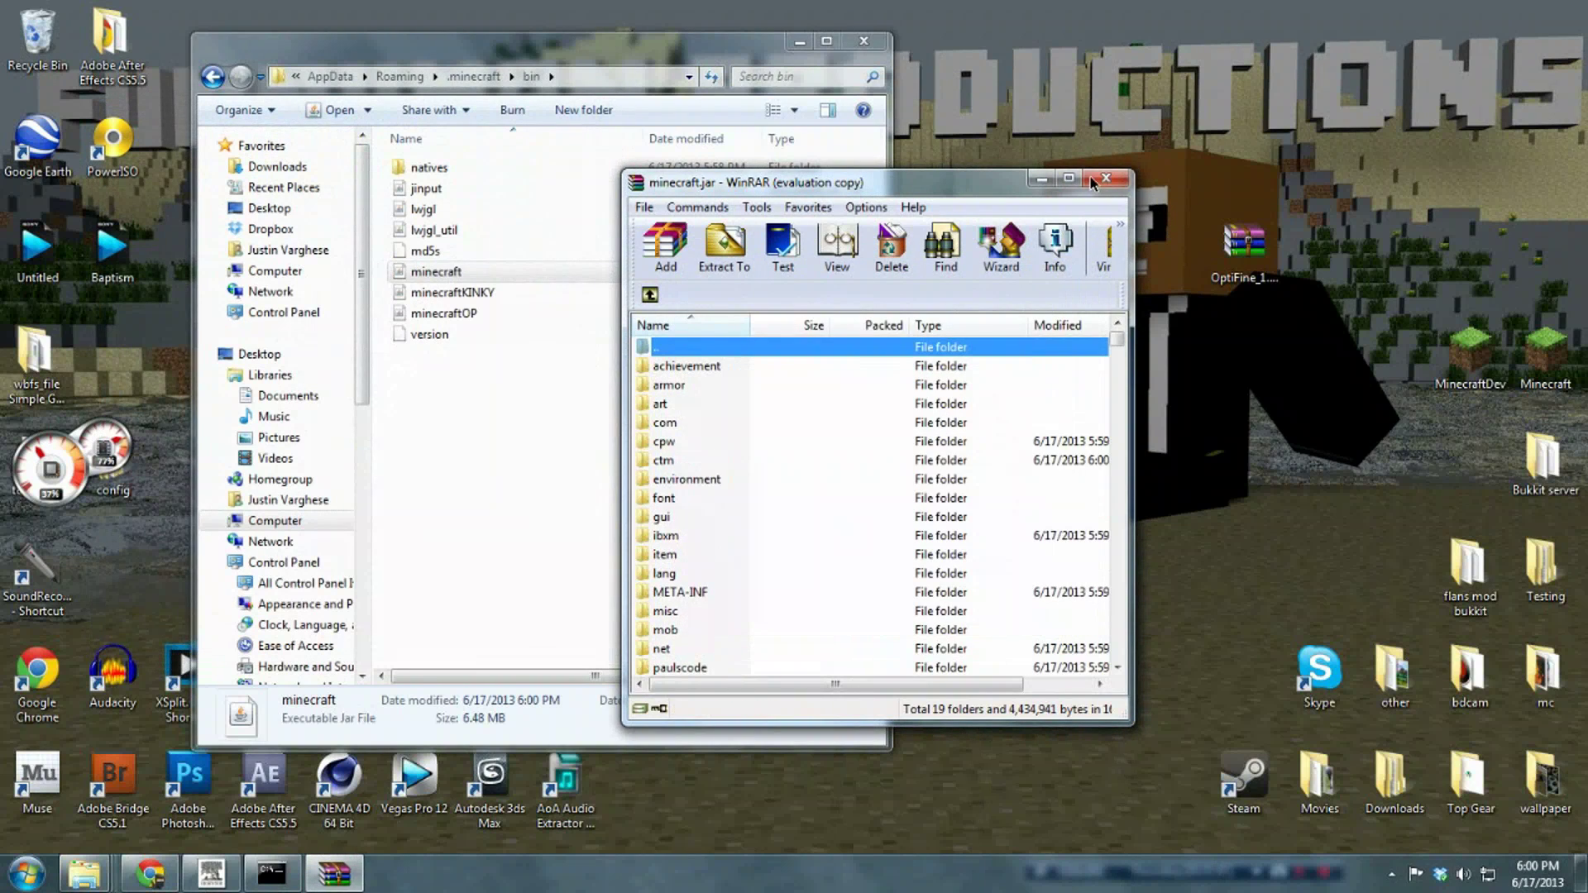
left_click(1106, 179)
left_click_drag(1243, 244, 951, 142)
left_click(473, 76)
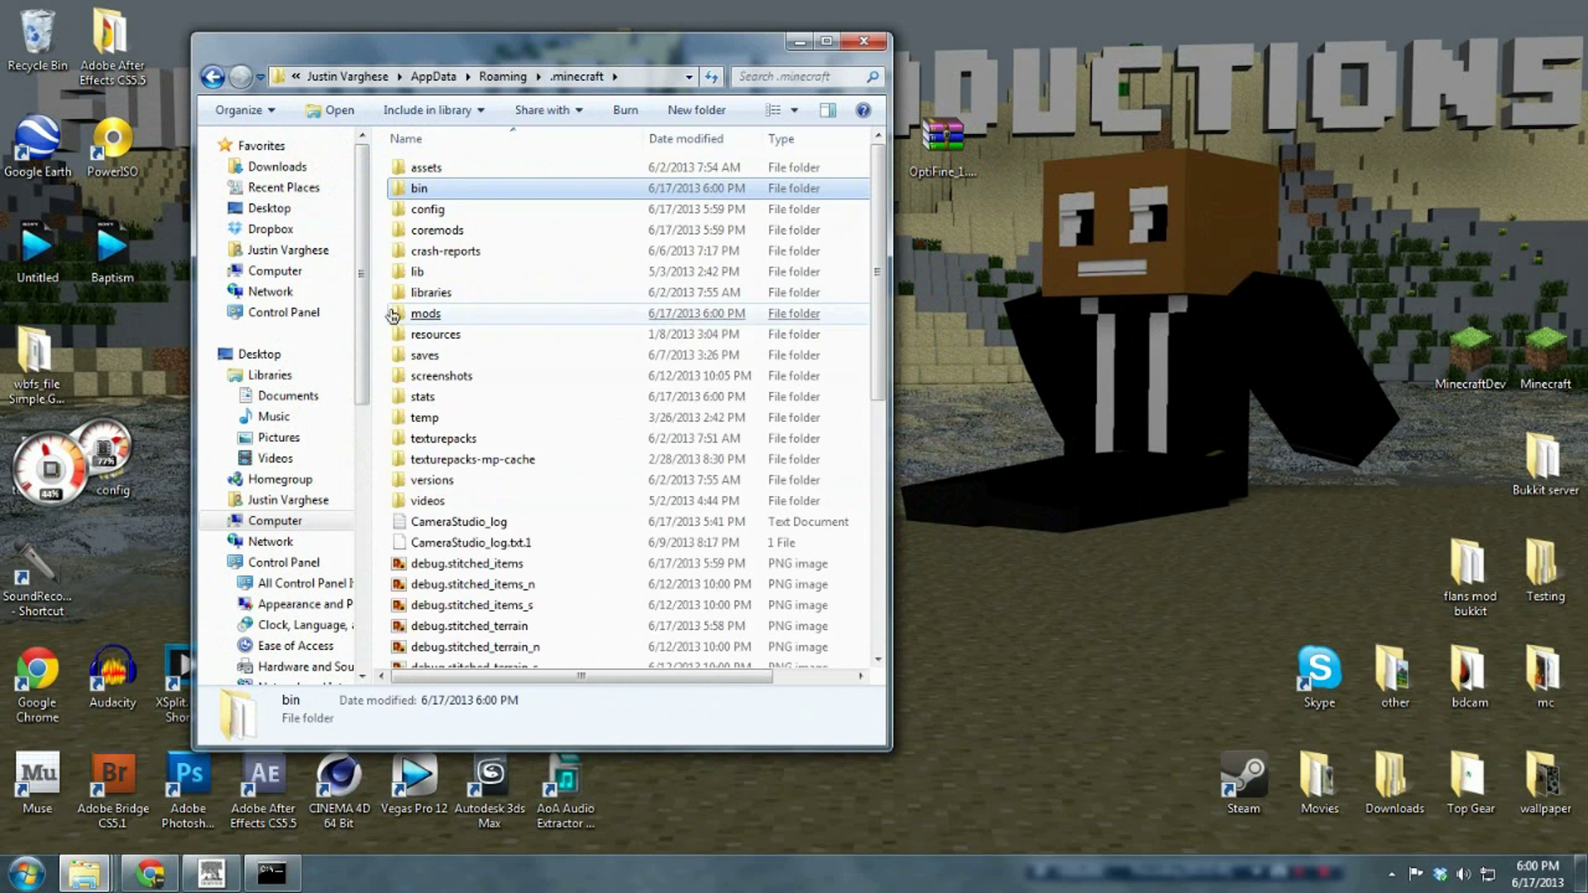
Launch the game and inspect OptiFine, Forge Mod Loader, Minecraft Forge and Flan's Mod in Mods.
left_click(1546, 354)
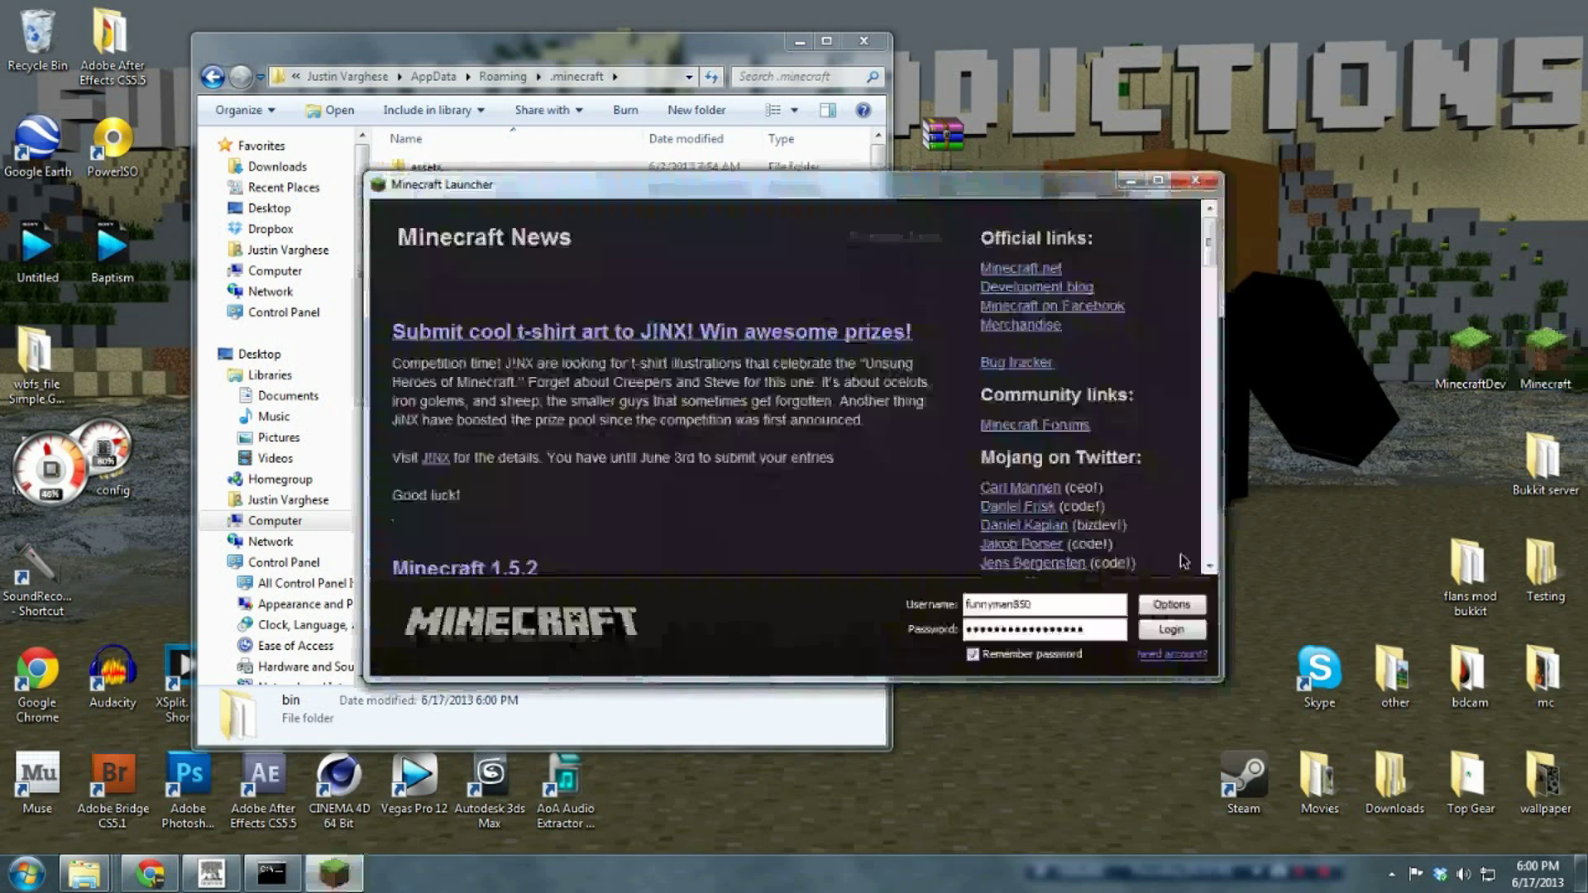
left_click(1181, 631)
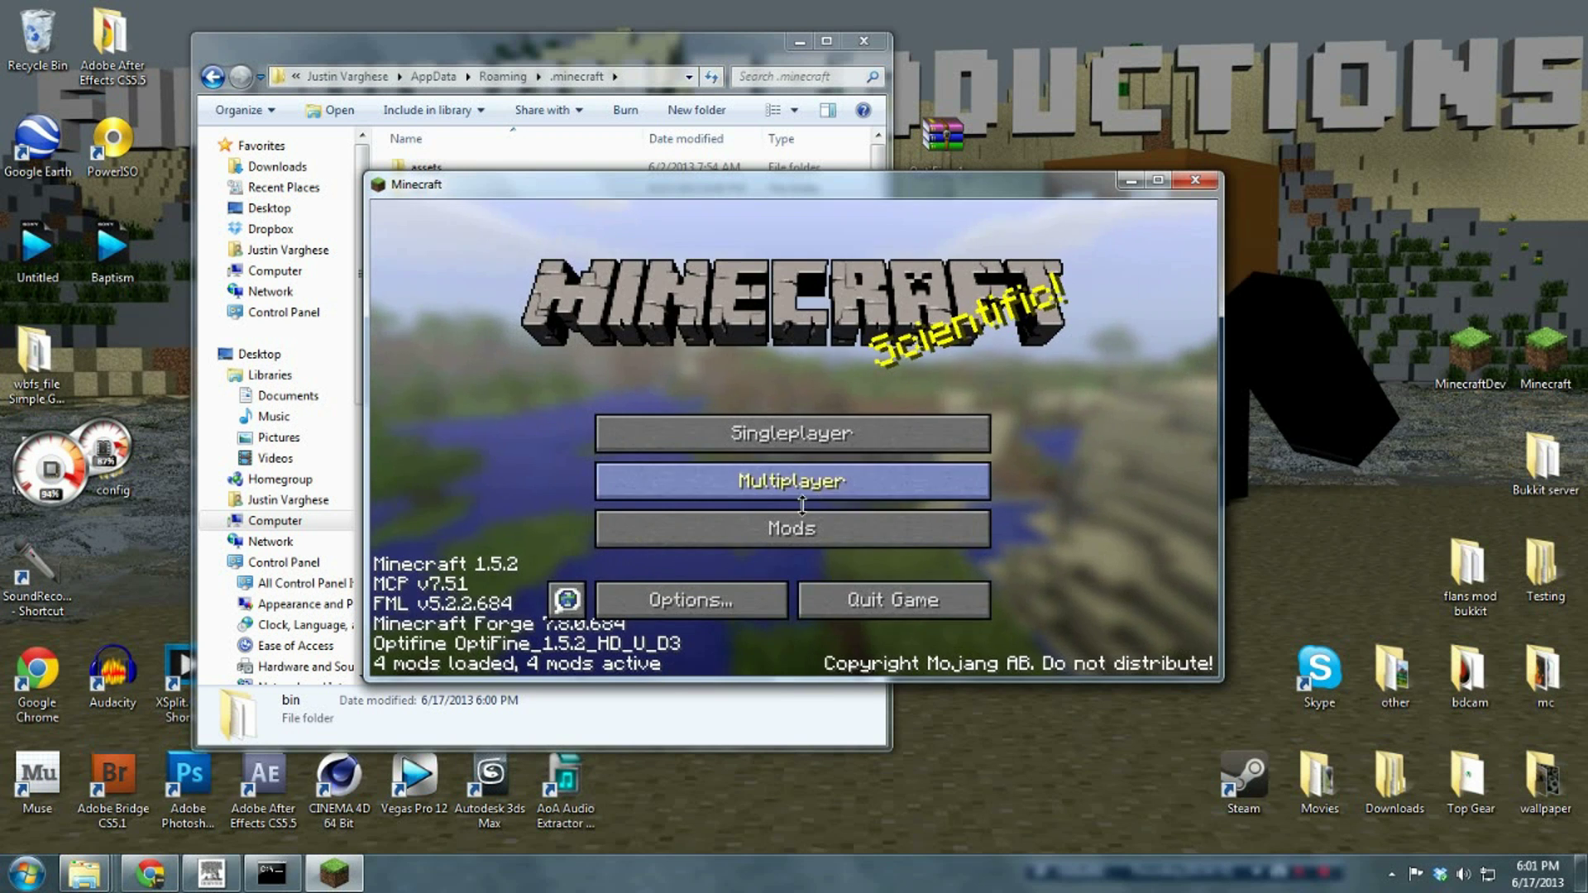
left_click(788, 534)
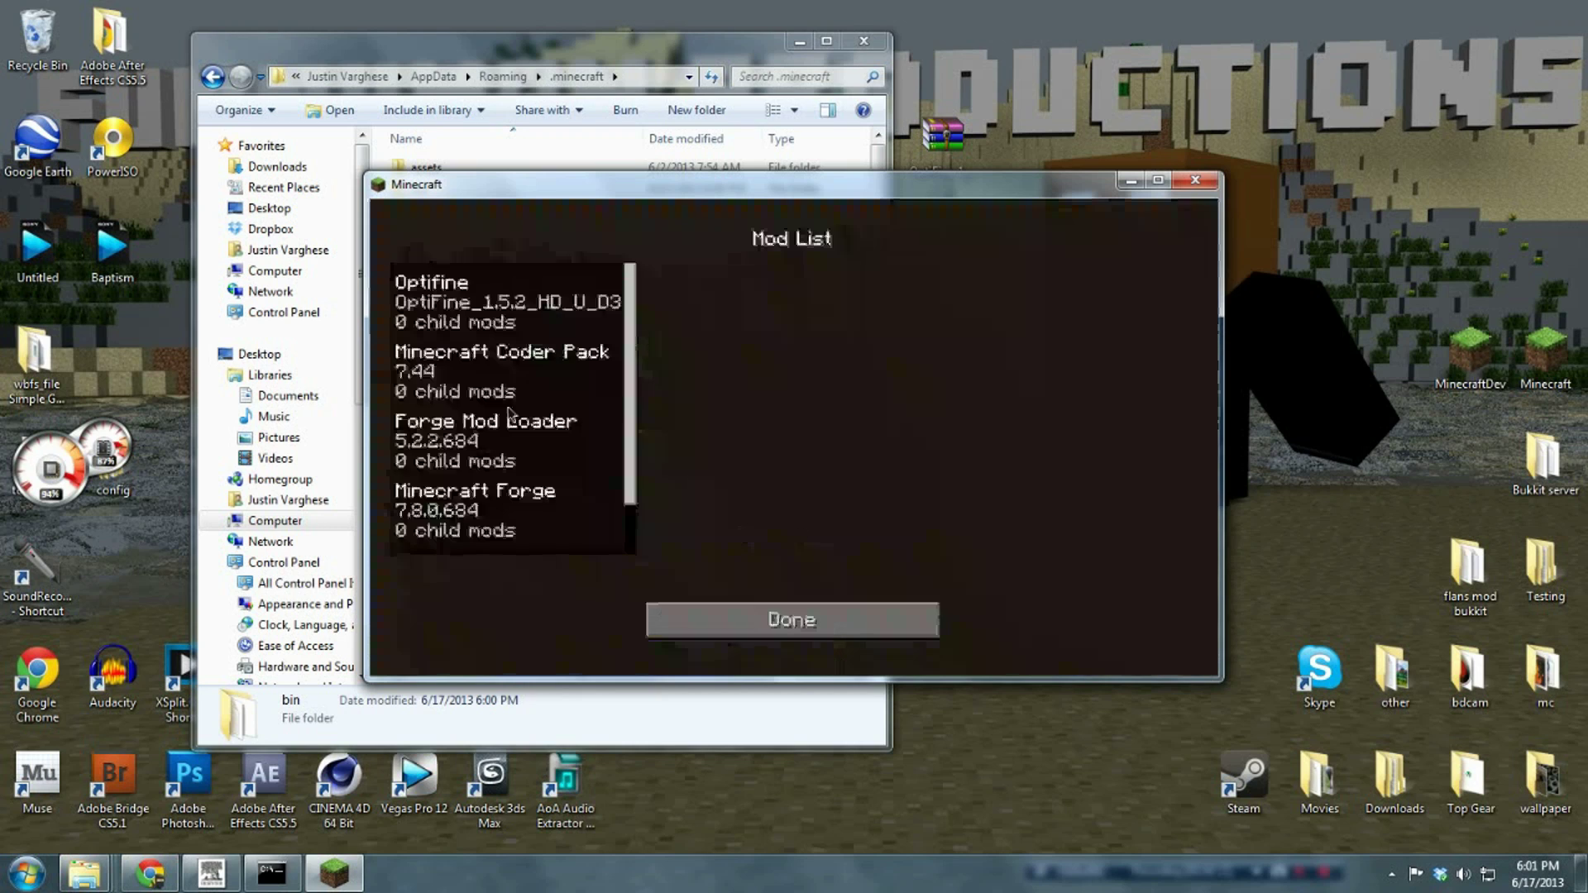
left_click(482, 321)
left_click(538, 442)
left_click(529, 503)
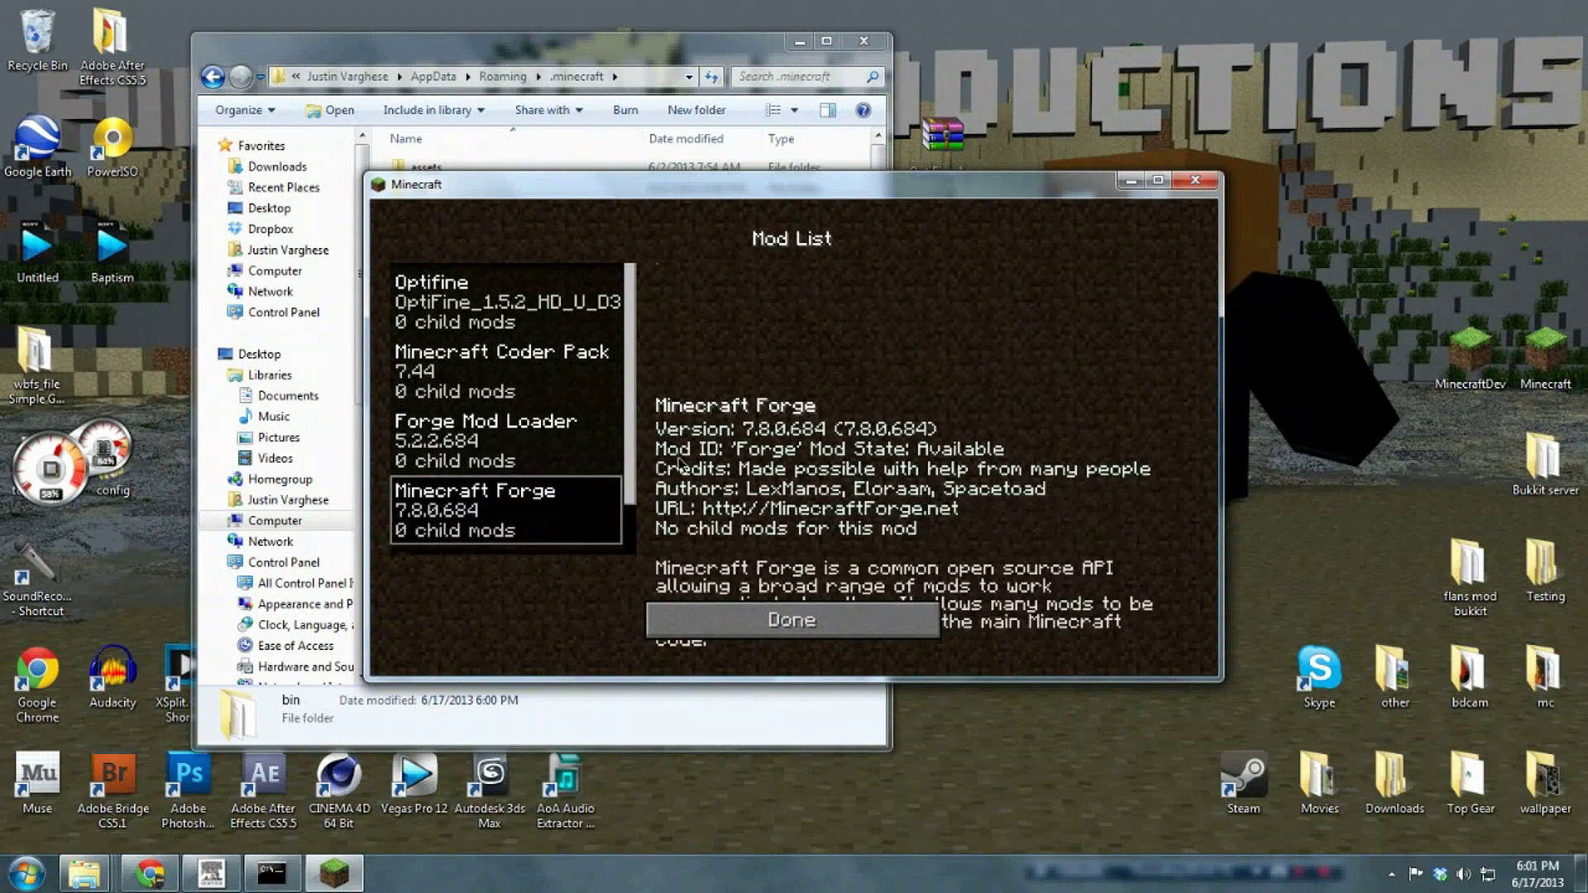
scroll(614, 517, "down", 2)
left_click(464, 546)
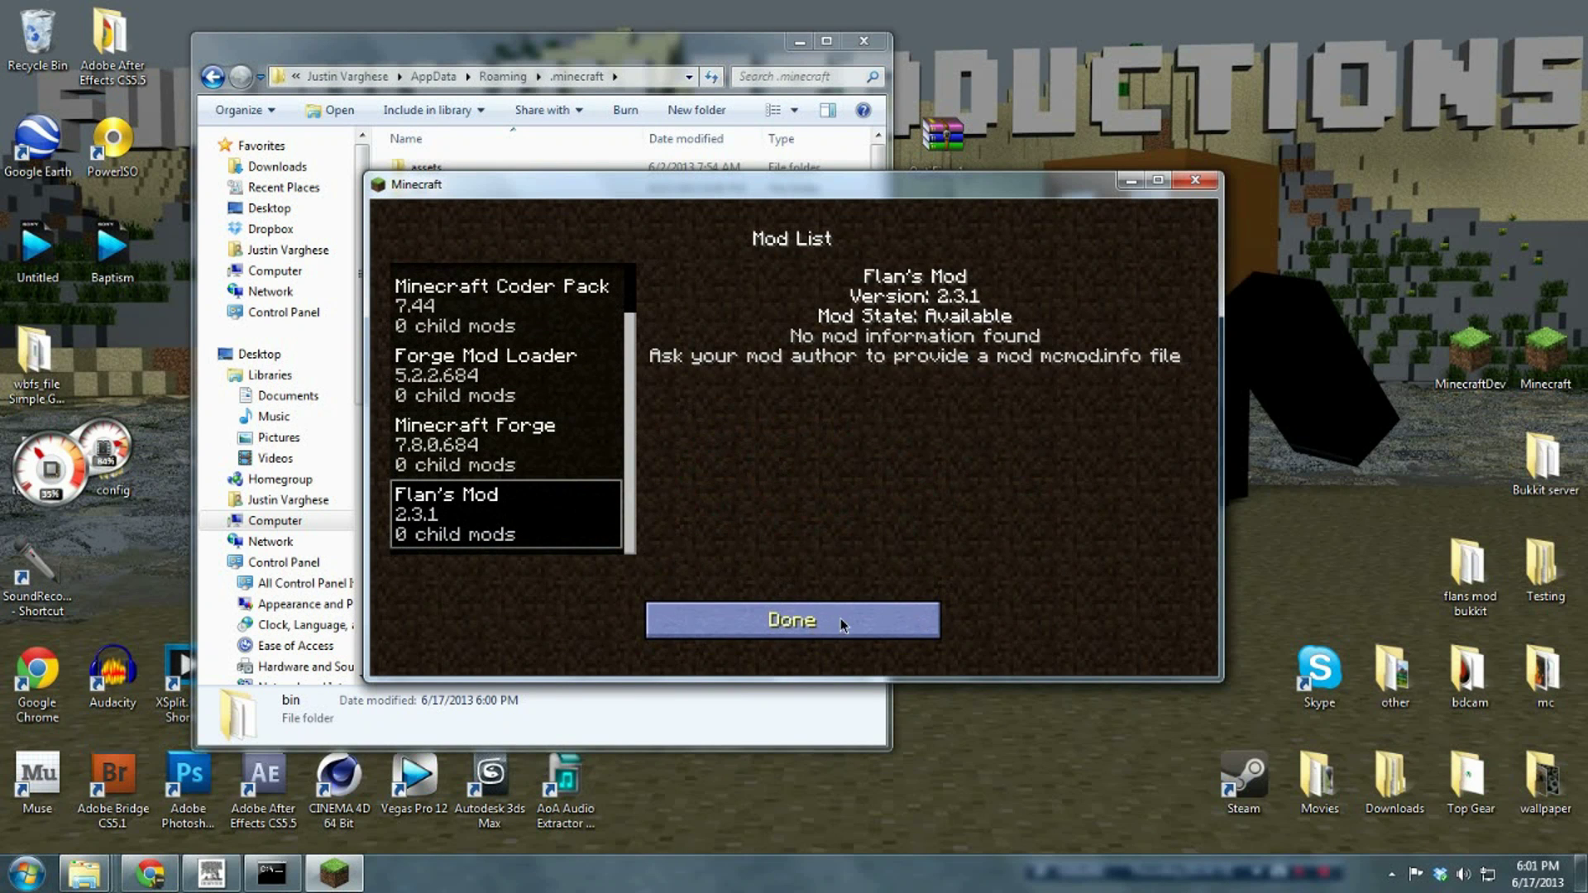
Close the mod list and quit the game.
left_click(819, 617)
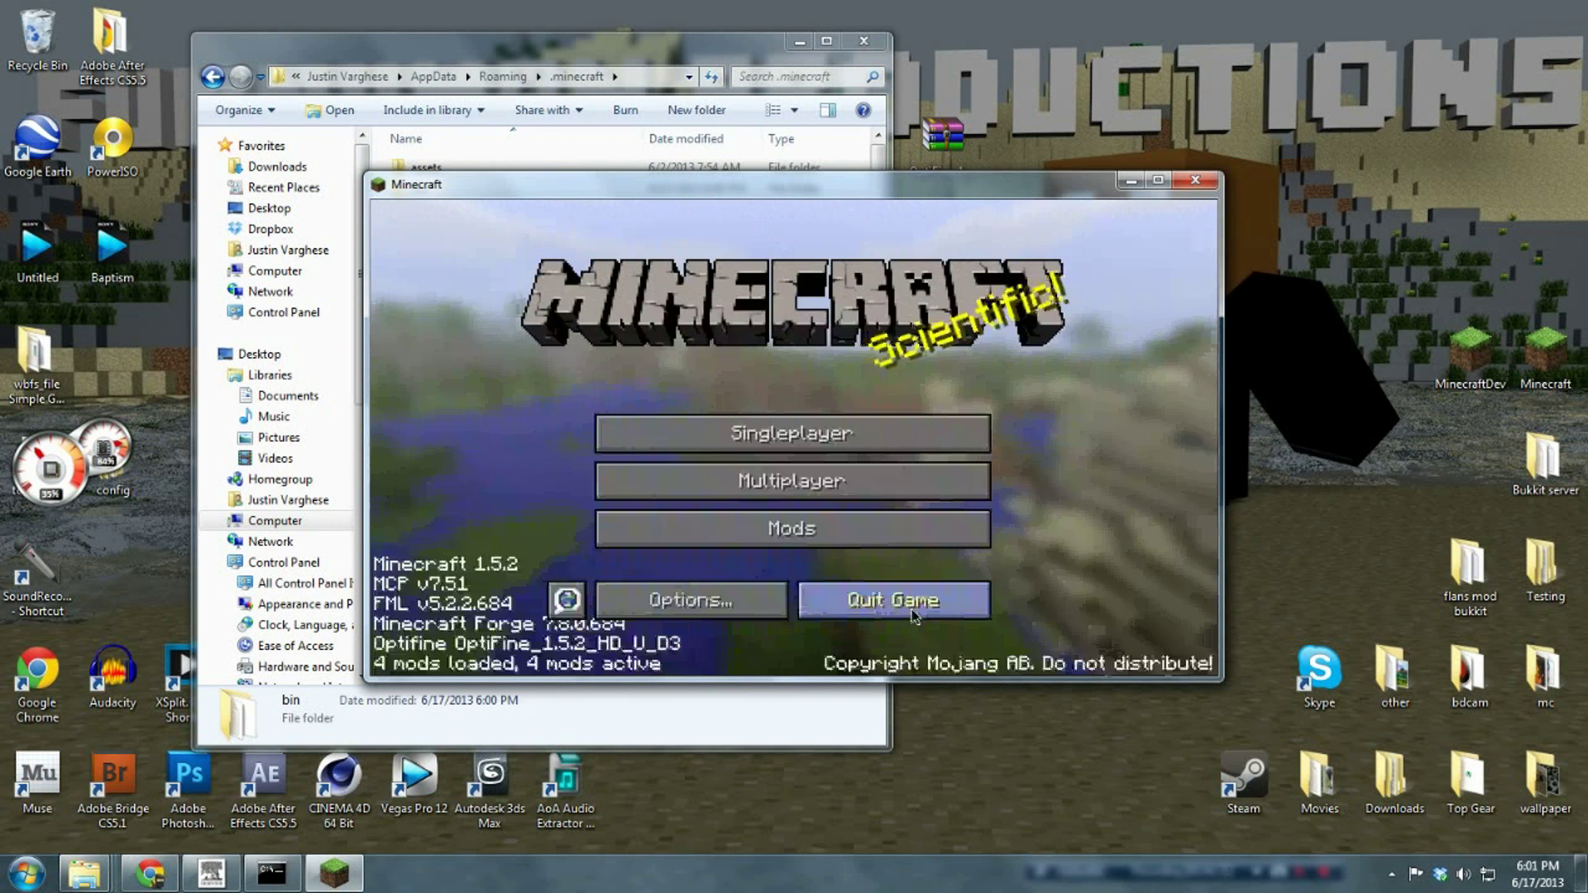
left_click(1196, 180)
left_click(1046, 456)
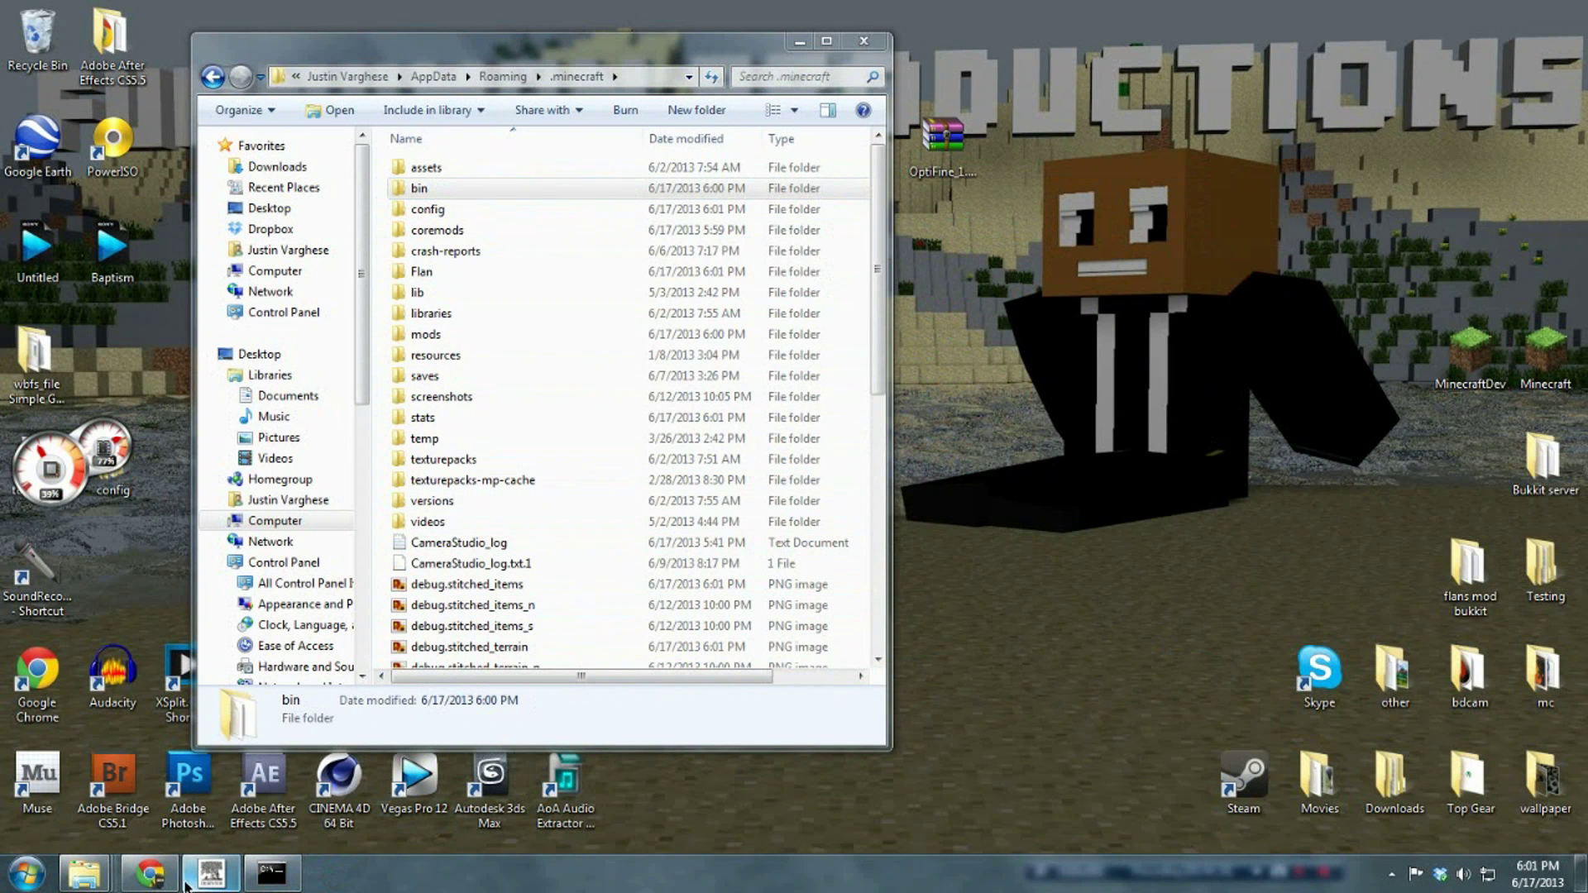
Jump to the Content Packs section and open the Simple Parts Pack 1.5.2 download in a new tab.
left_click(150, 873)
scroll(584, 484, "up", 7)
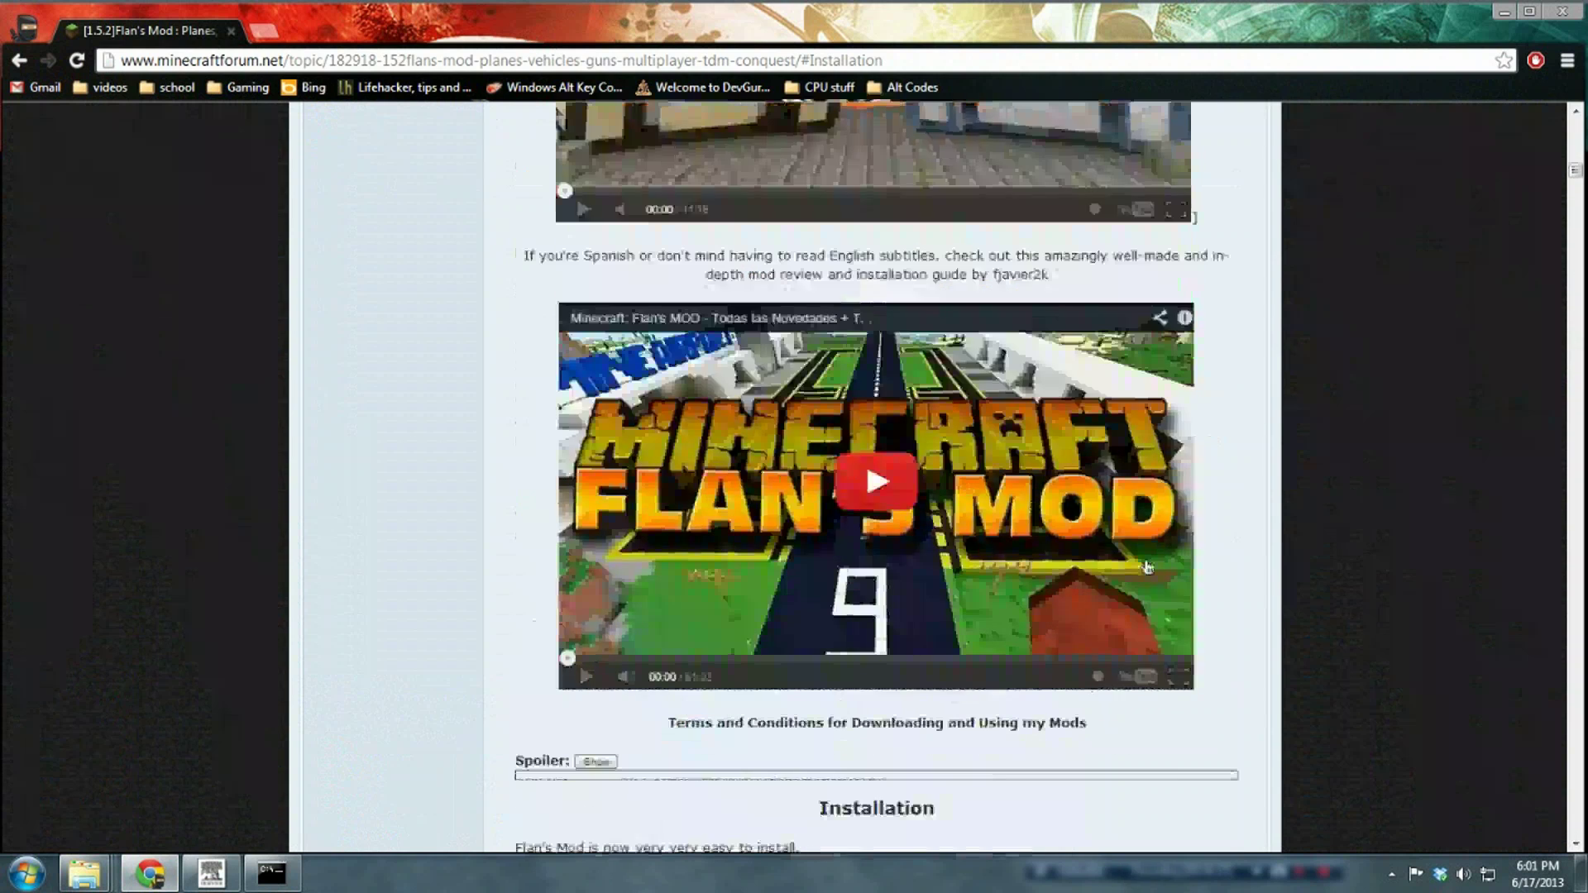
scroll(1174, 738, "down", 8)
scroll(985, 561, "up", 15)
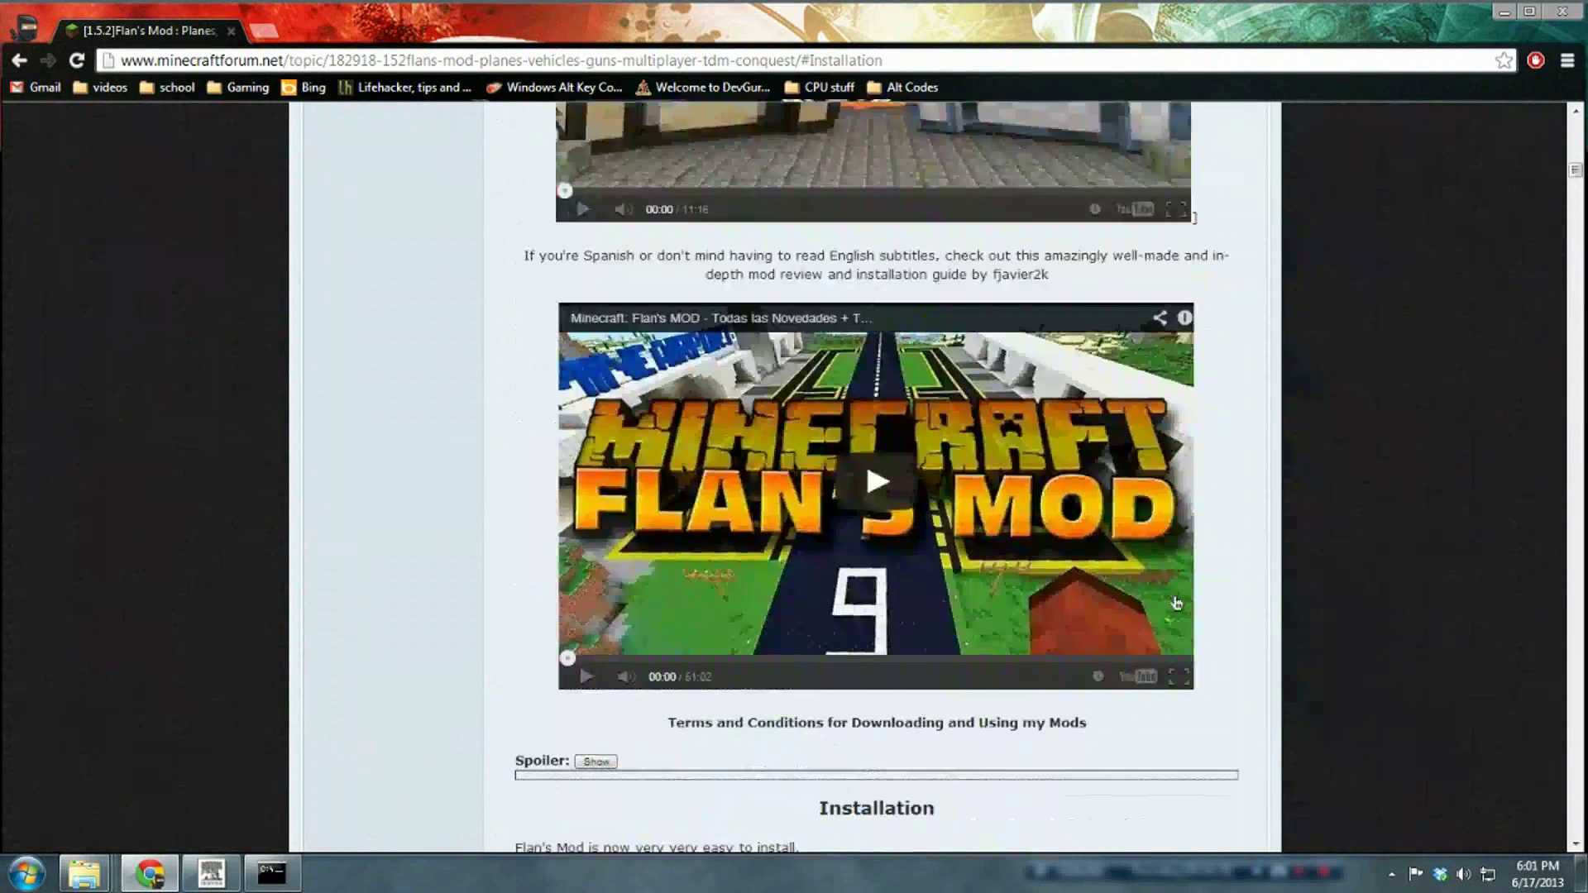
scroll(1583, 157, "up", 15)
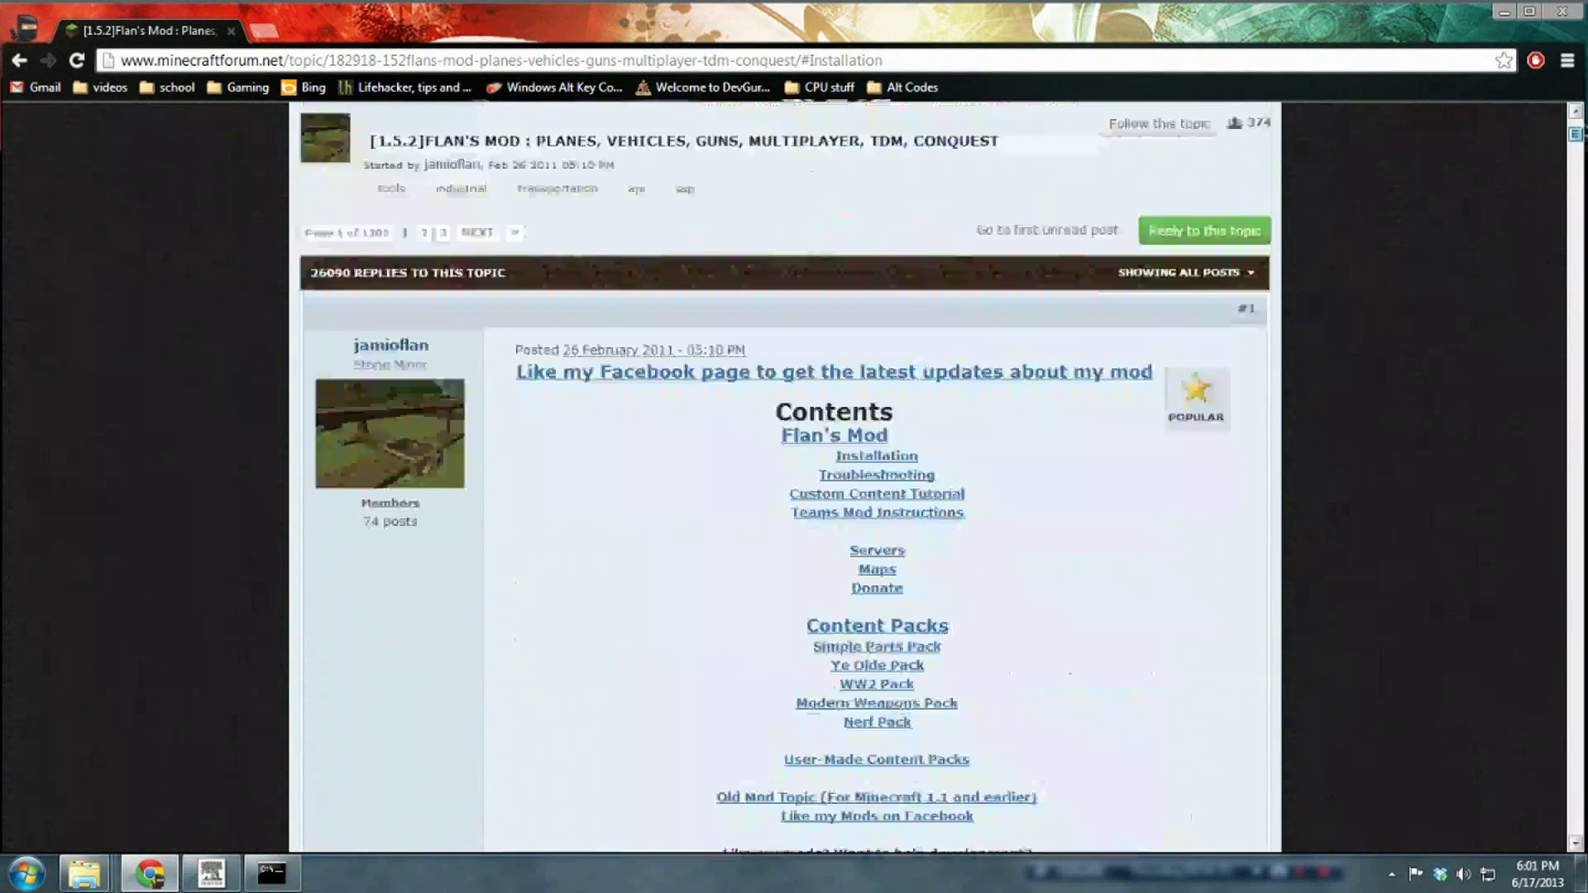
scroll(1318, 439, "down", 6)
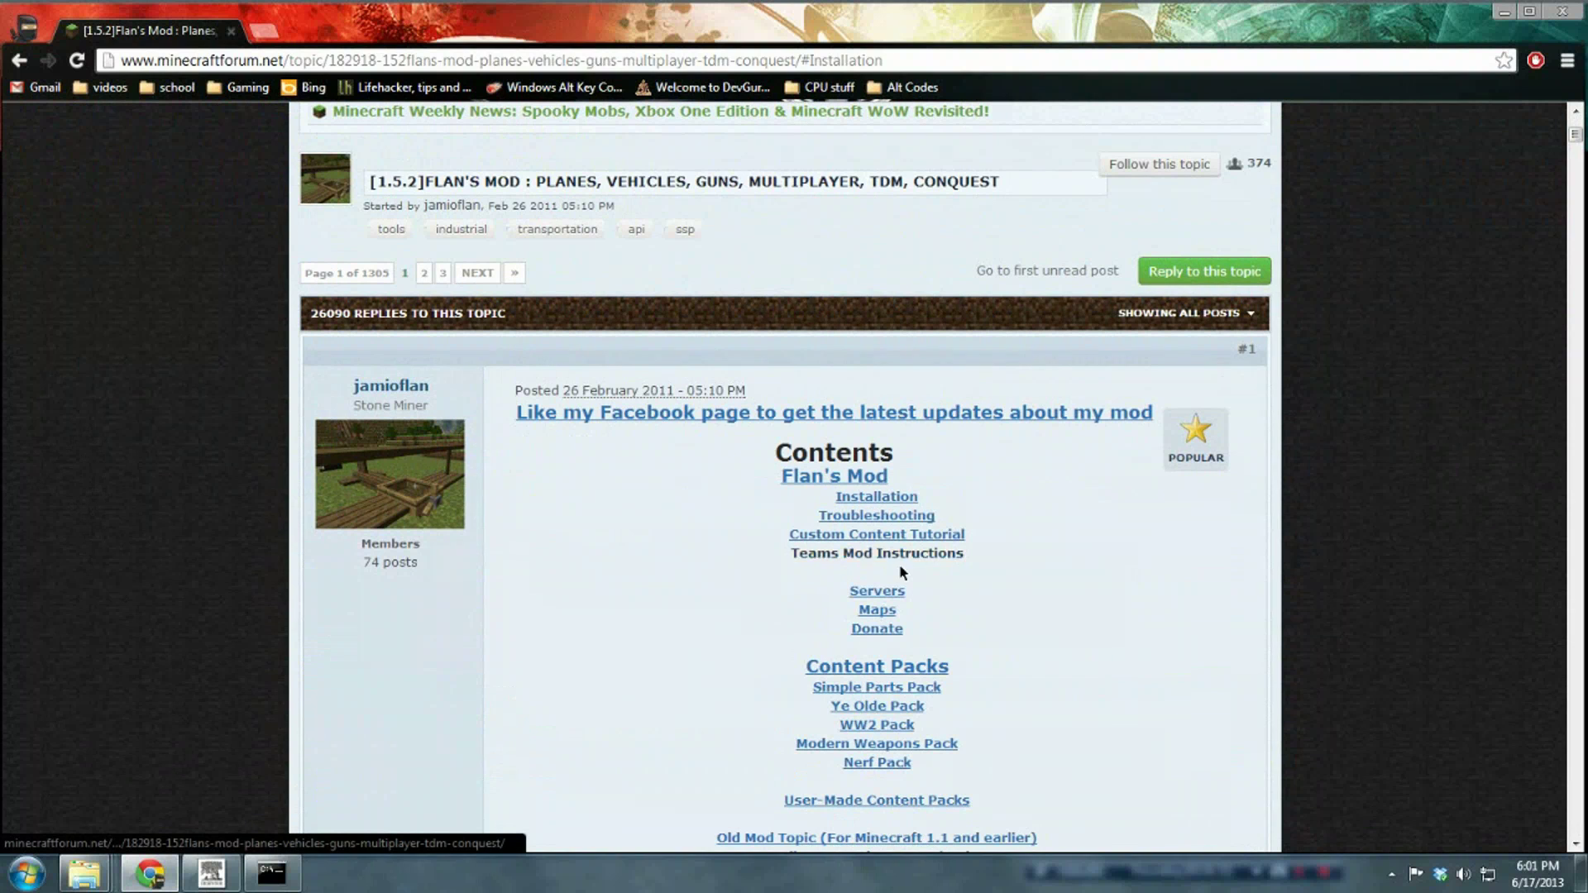
left_click(897, 674)
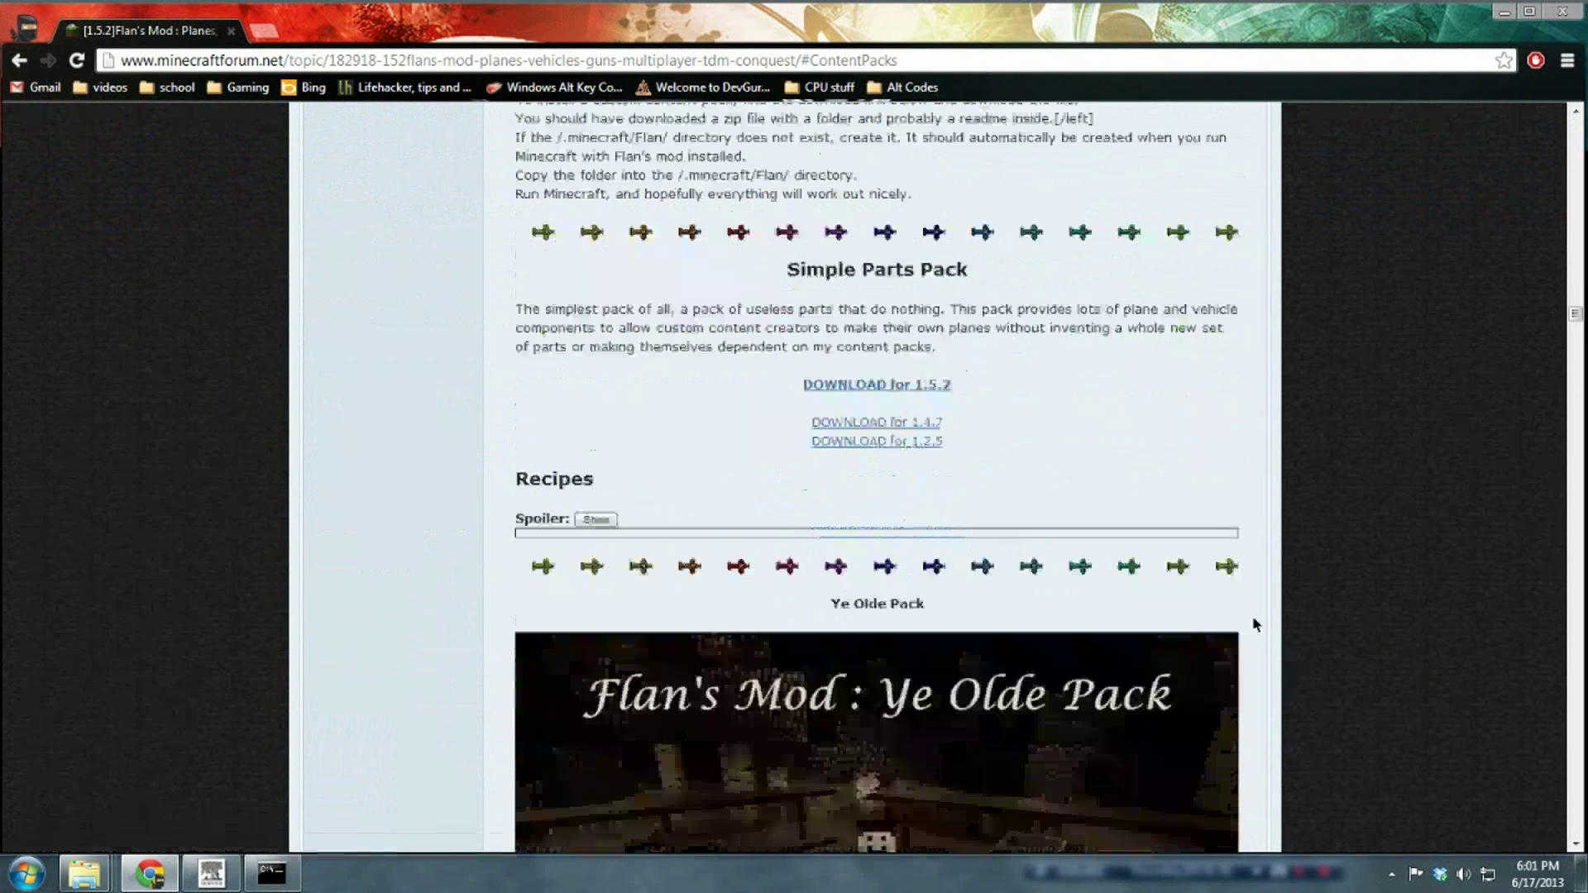
middle_click(926, 388)
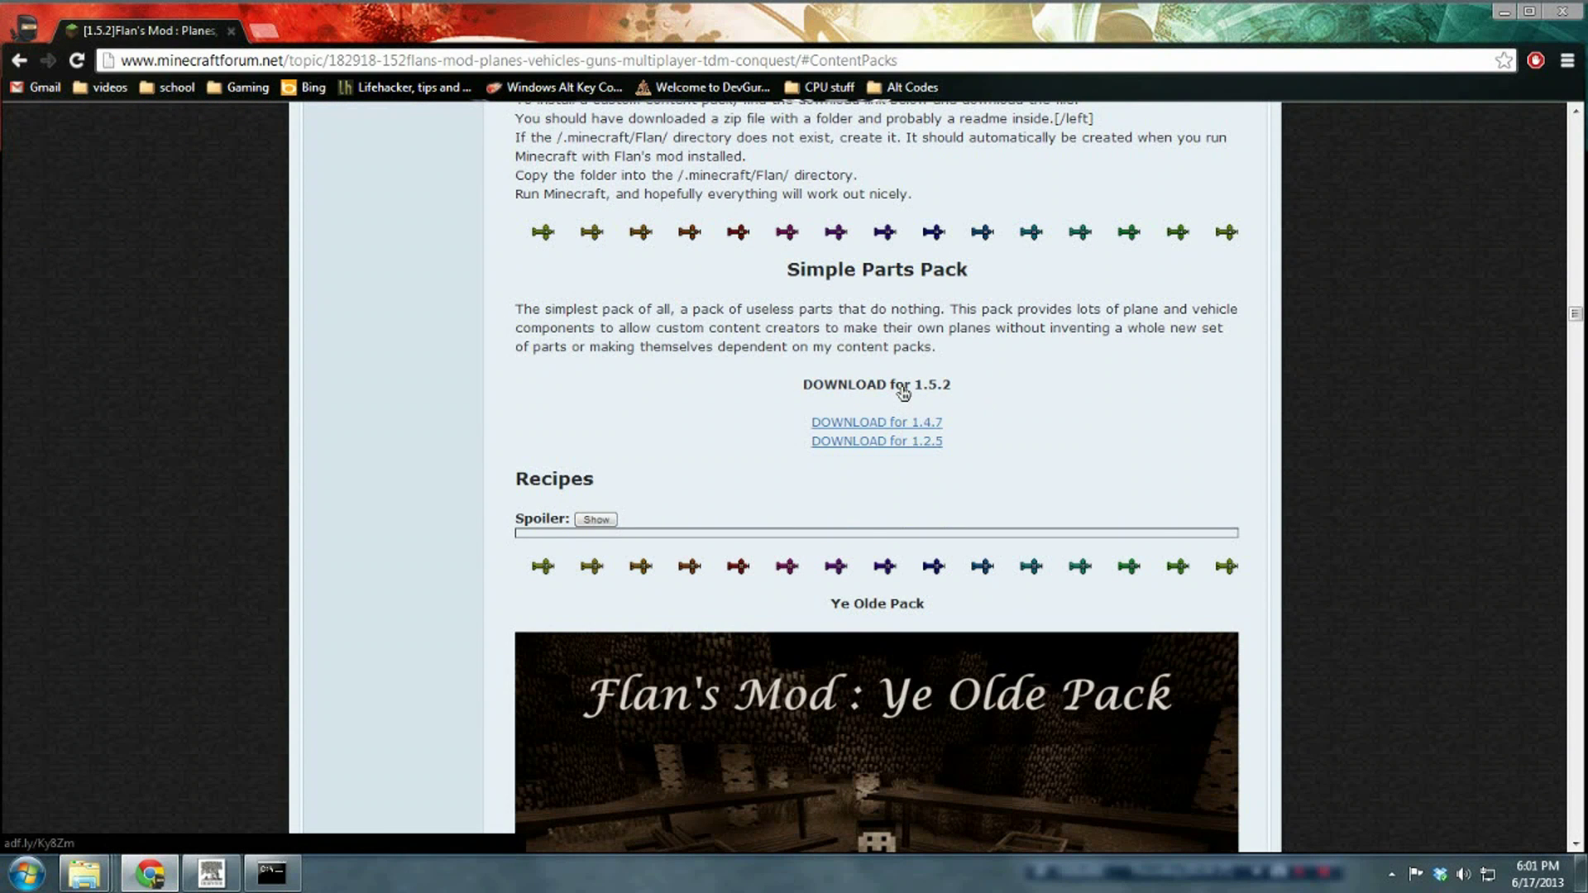
scroll(637, 419, "down", 10)
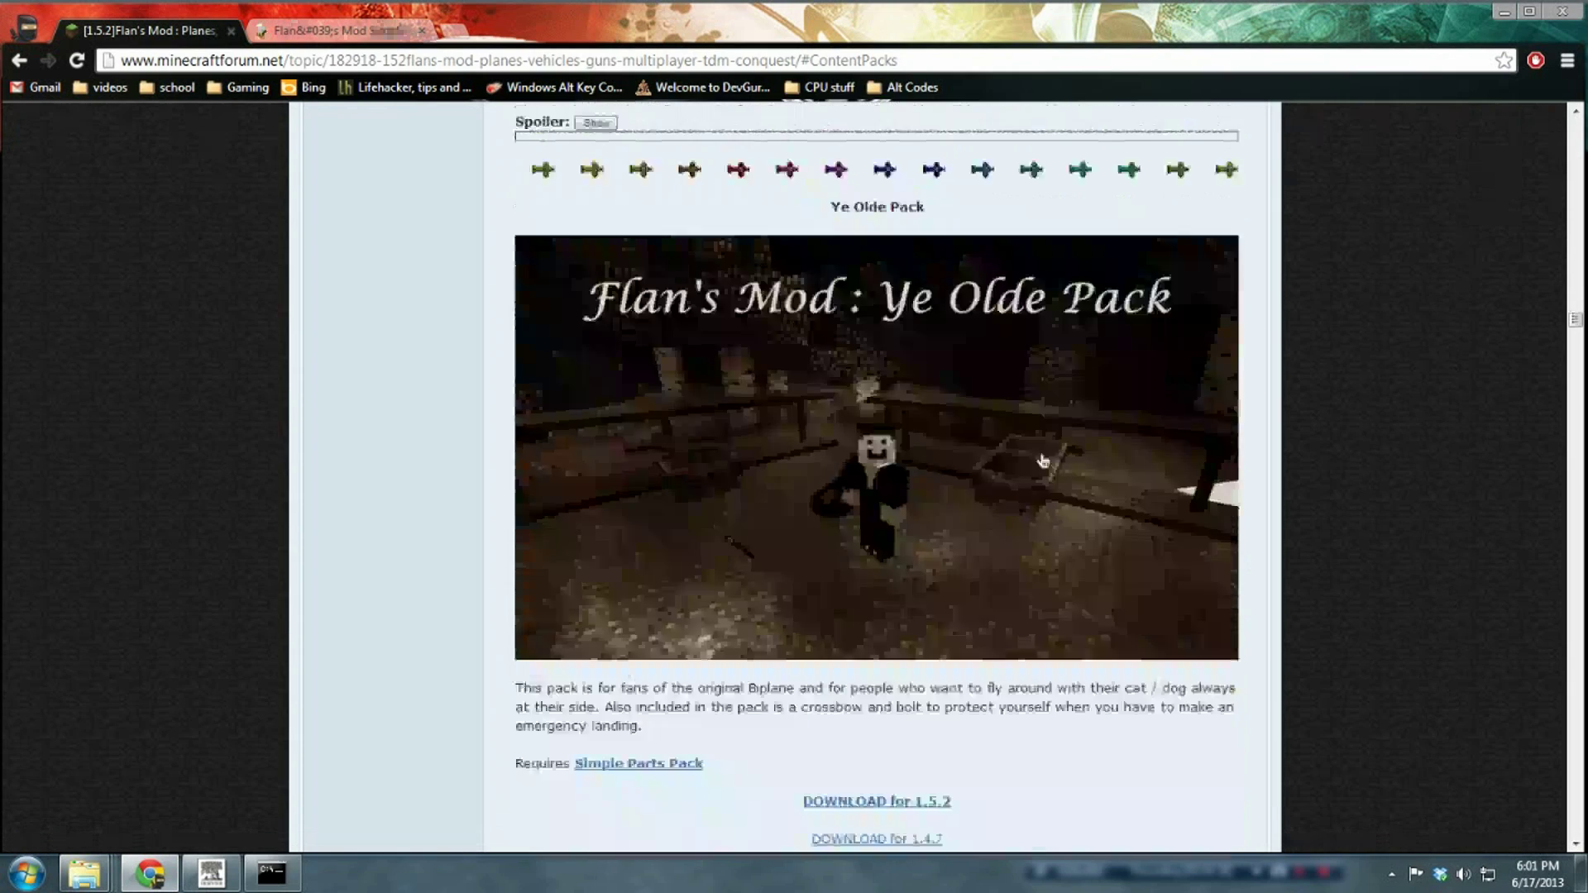
scroll(885, 414, "up", 2)
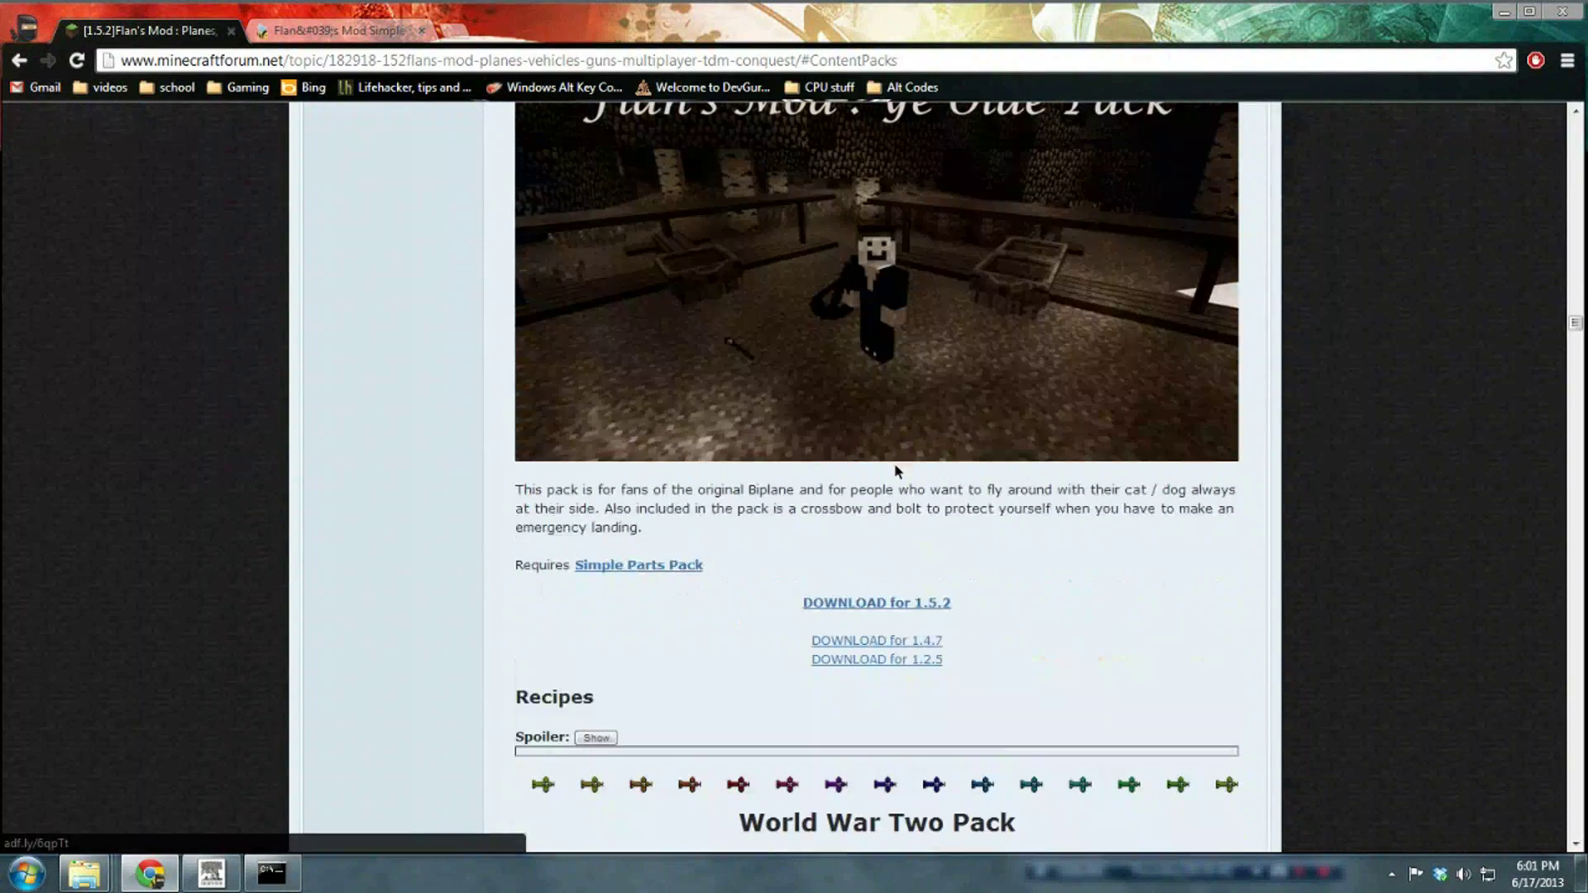
Open the Ye Olde, WW2, Modern Weapons and Nerf 1.5.2 downloads, then reach the Simple Parts Pack page past adf.ly.
middle_click(893, 607)
scroll(1062, 551, "down", 7)
scroll(858, 557, "down", 5)
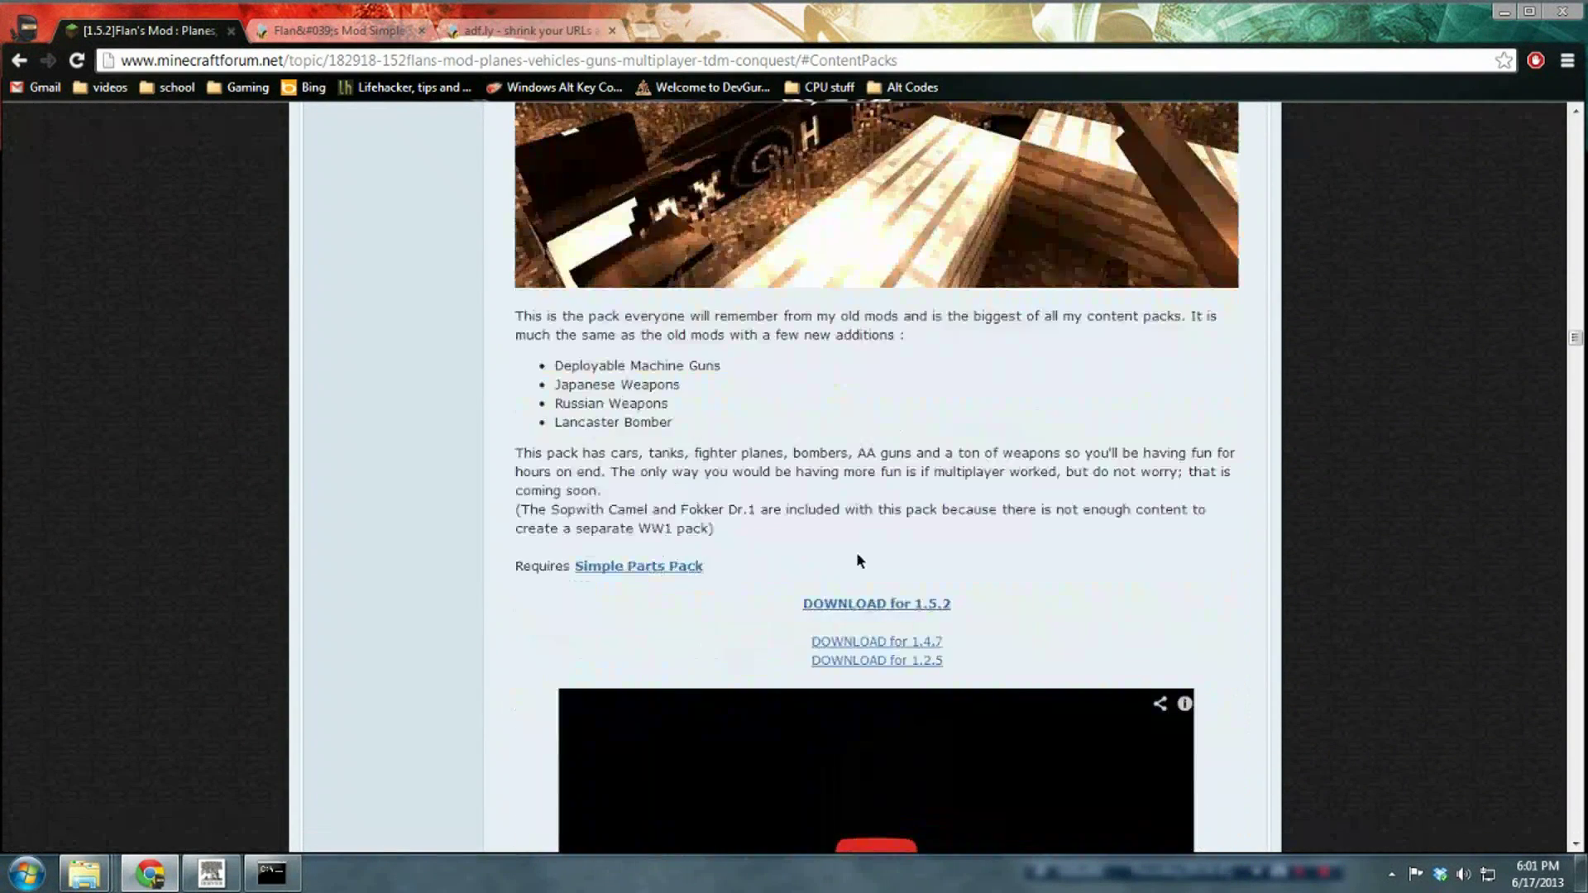
middle_click(863, 606)
scroll(742, 606, "down", 20)
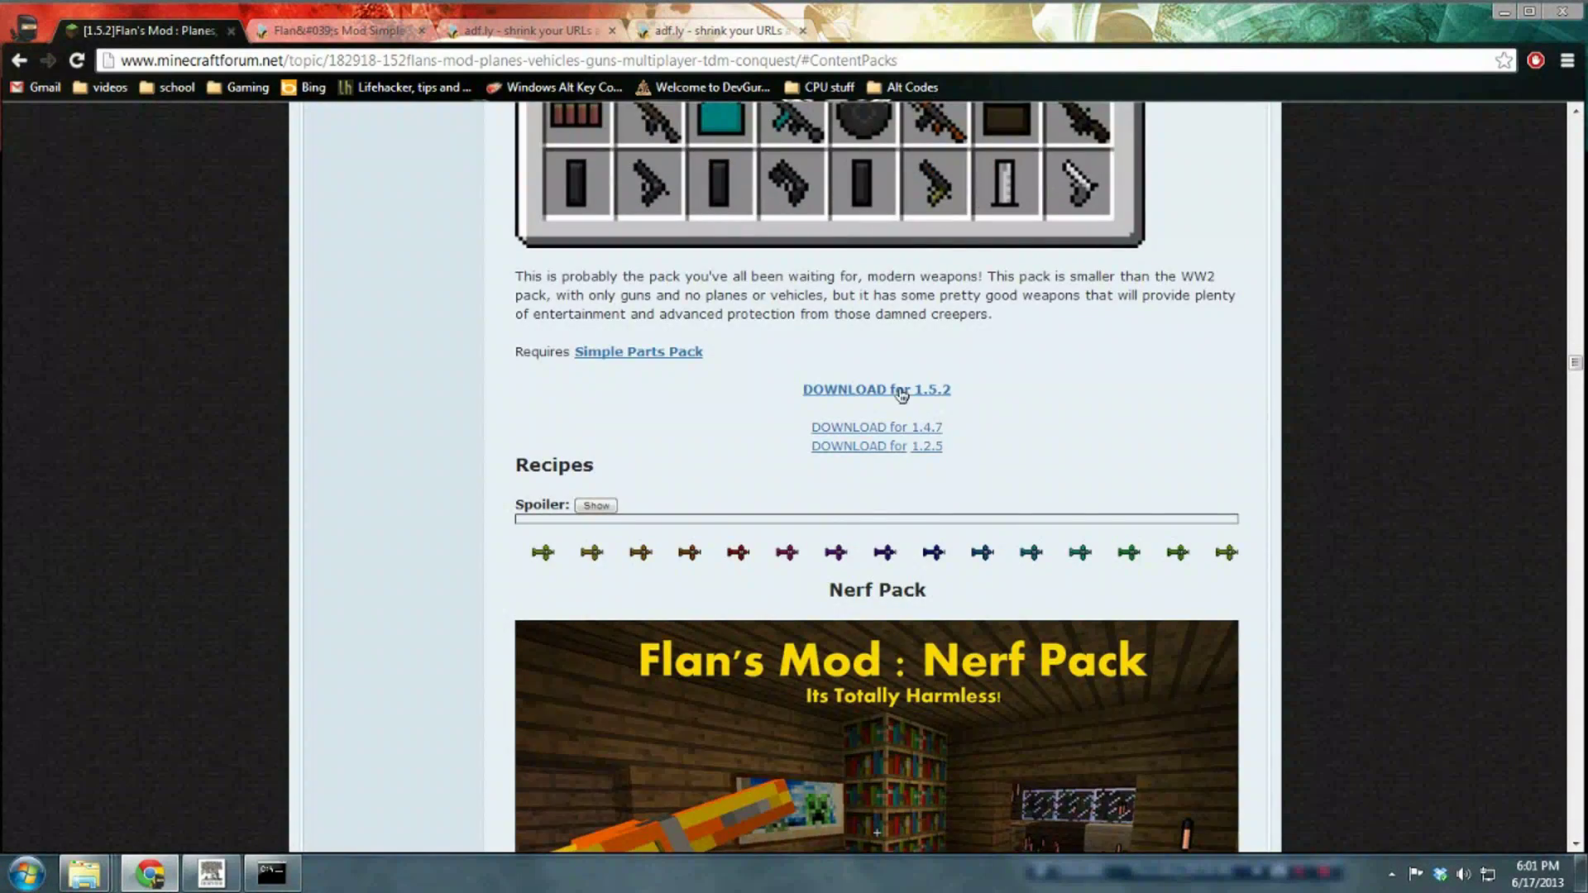
middle_click(902, 395)
scroll(906, 397, "down", 9)
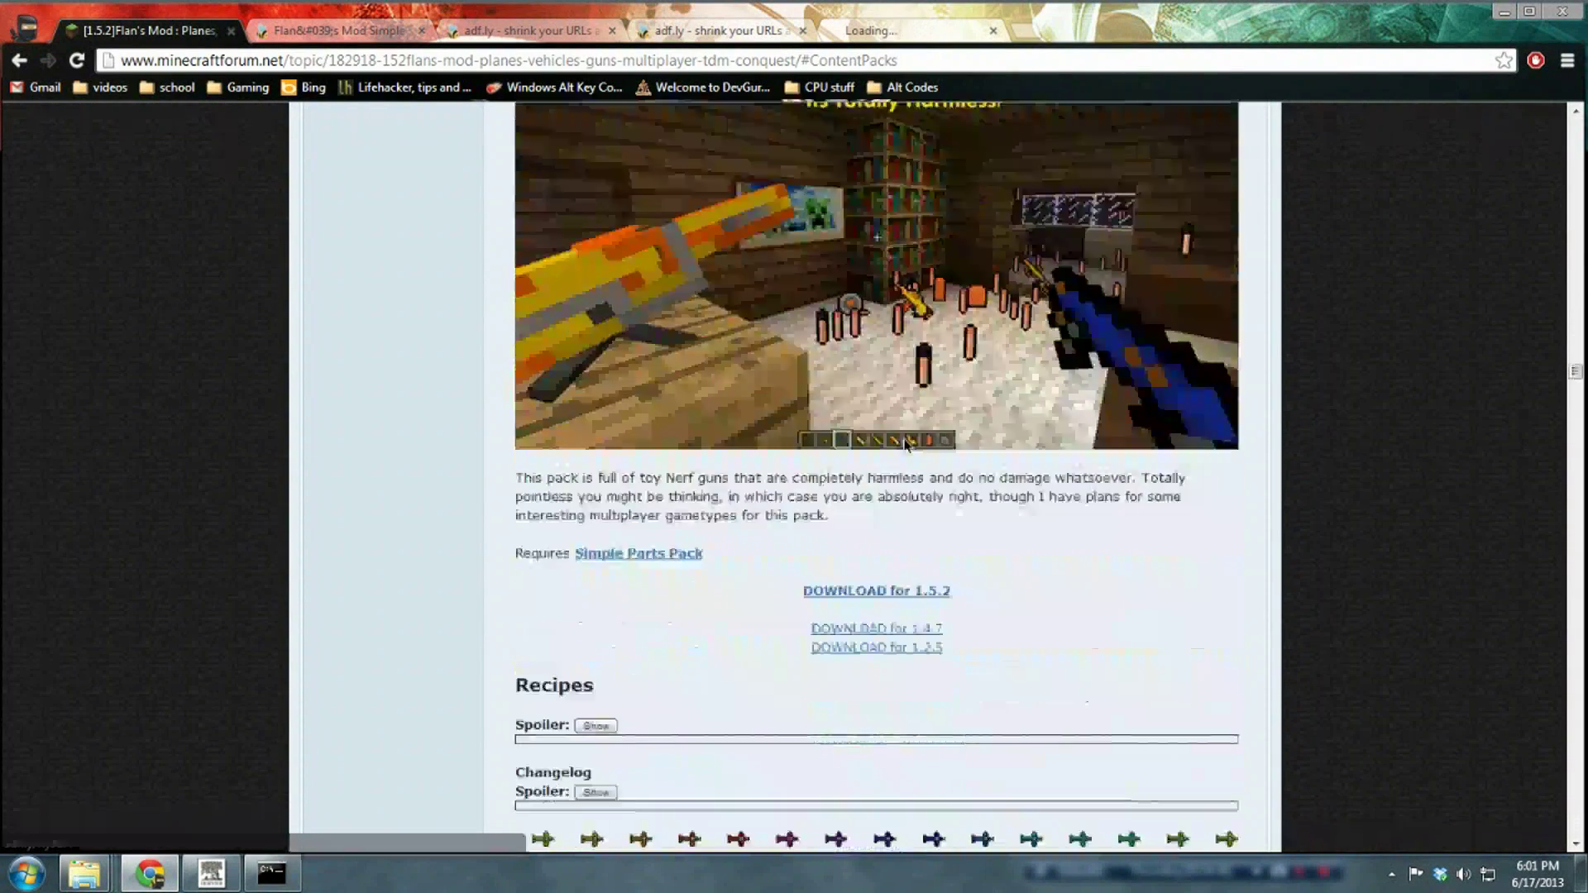
middle_click(908, 395)
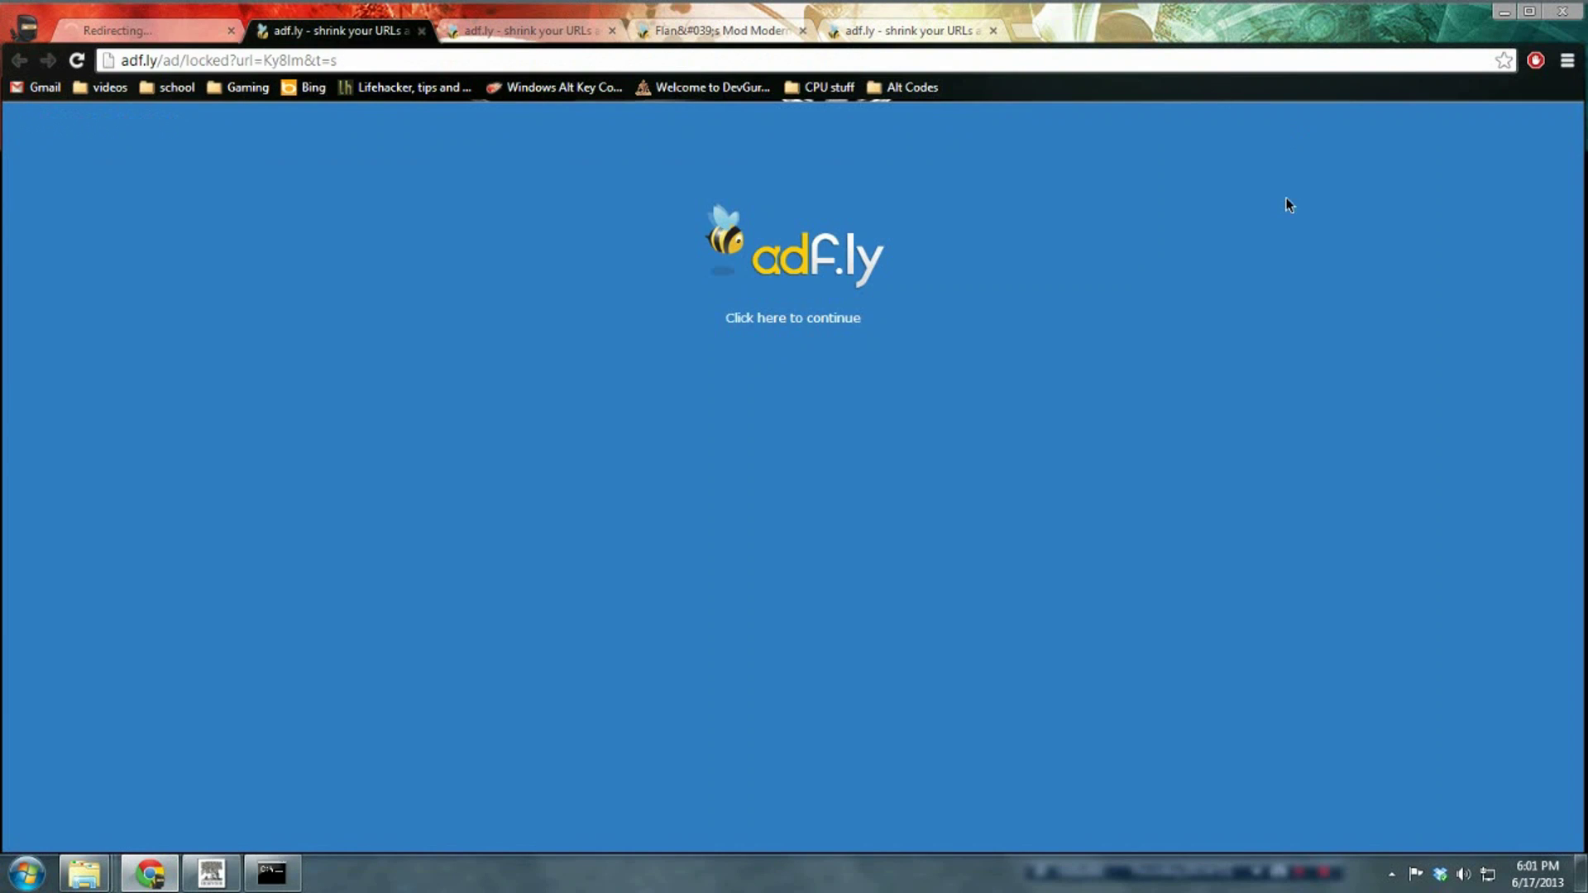
left_click(815, 319)
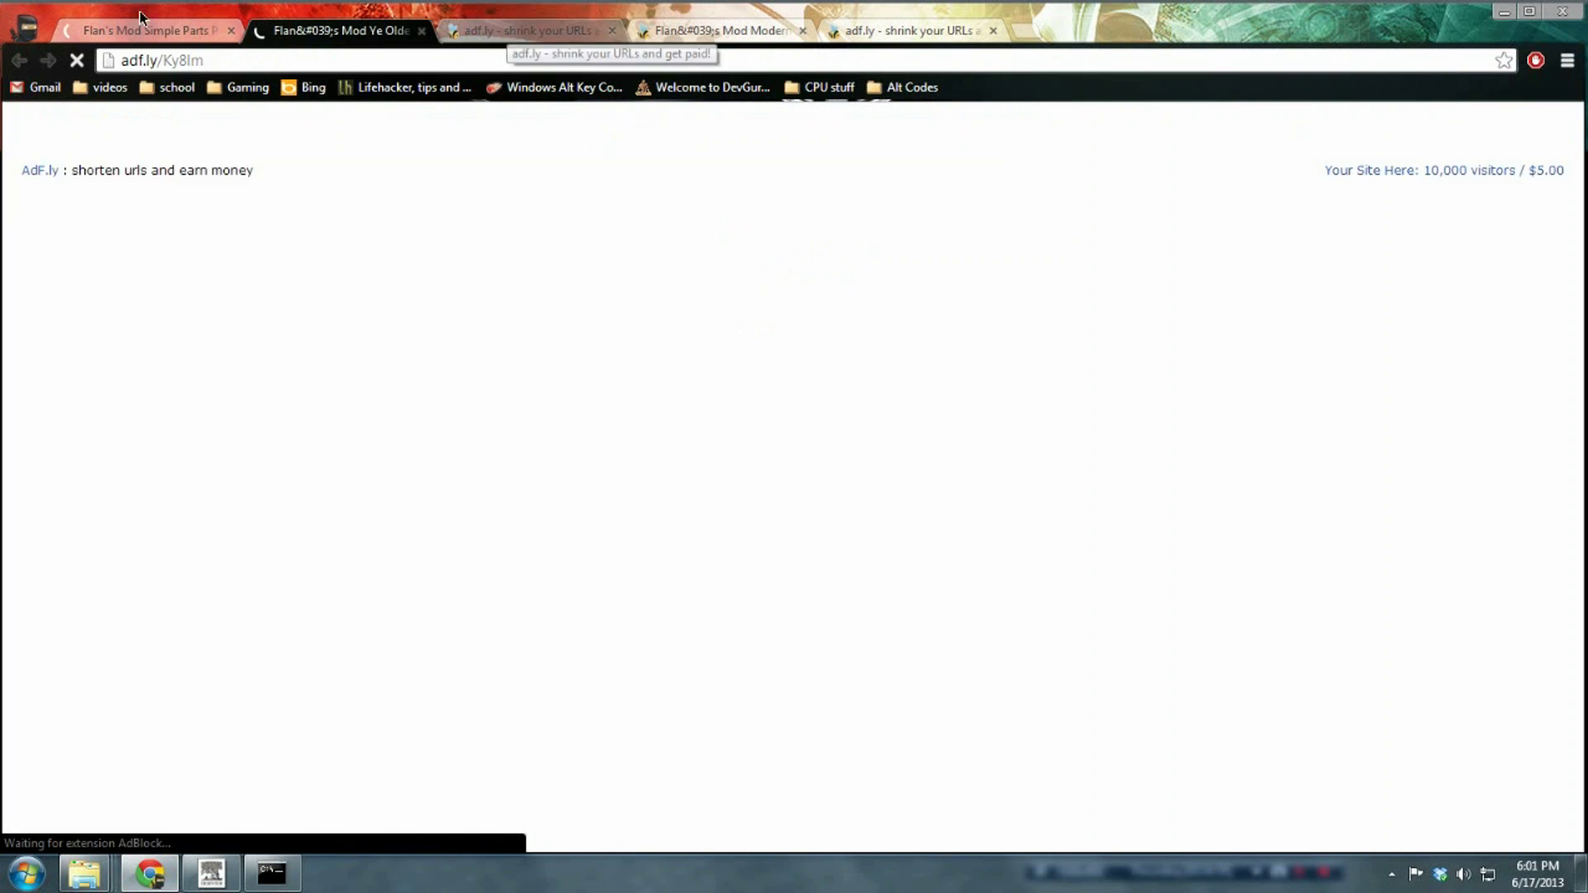
left_click(116, 32)
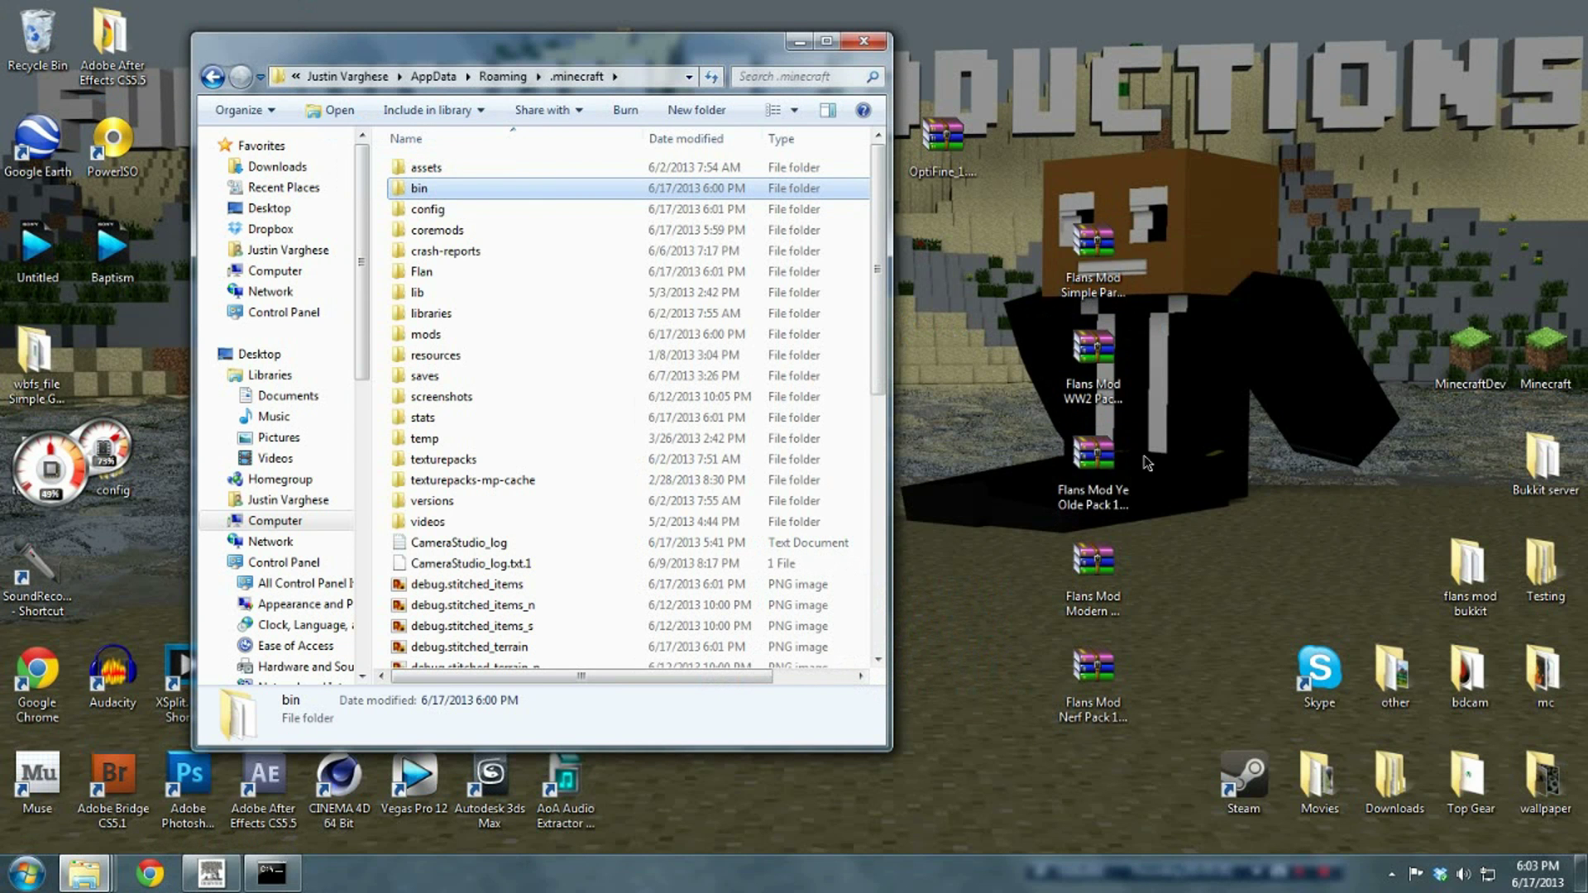
Extract the Simple Parts Pack folder from its archive into the Flan folder.
double_click(1120, 290)
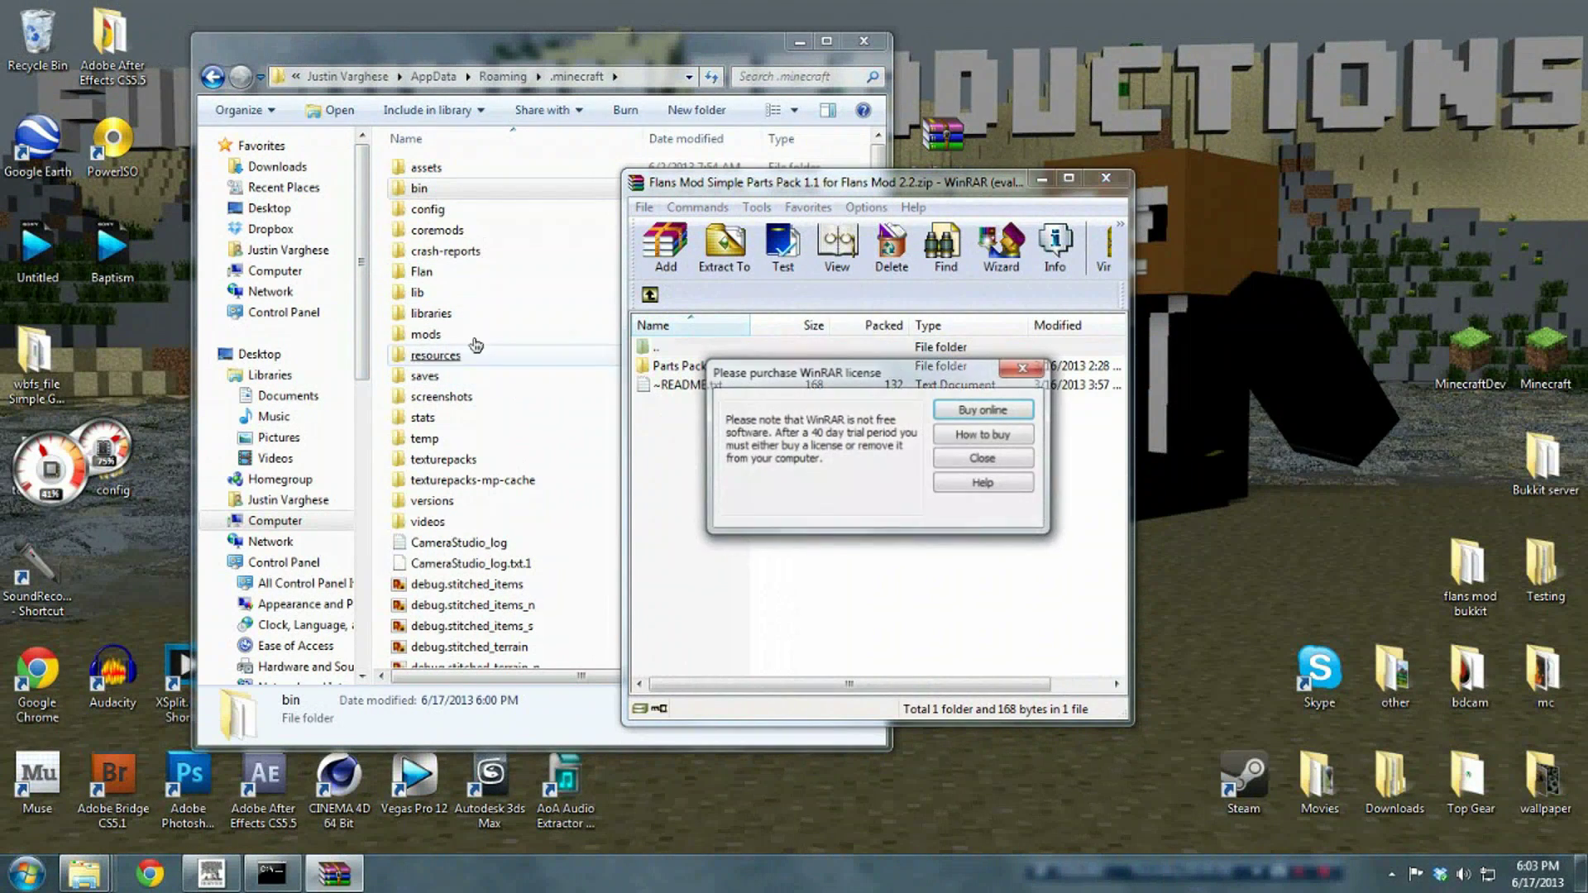
left_click(384, 255)
double_click(430, 276)
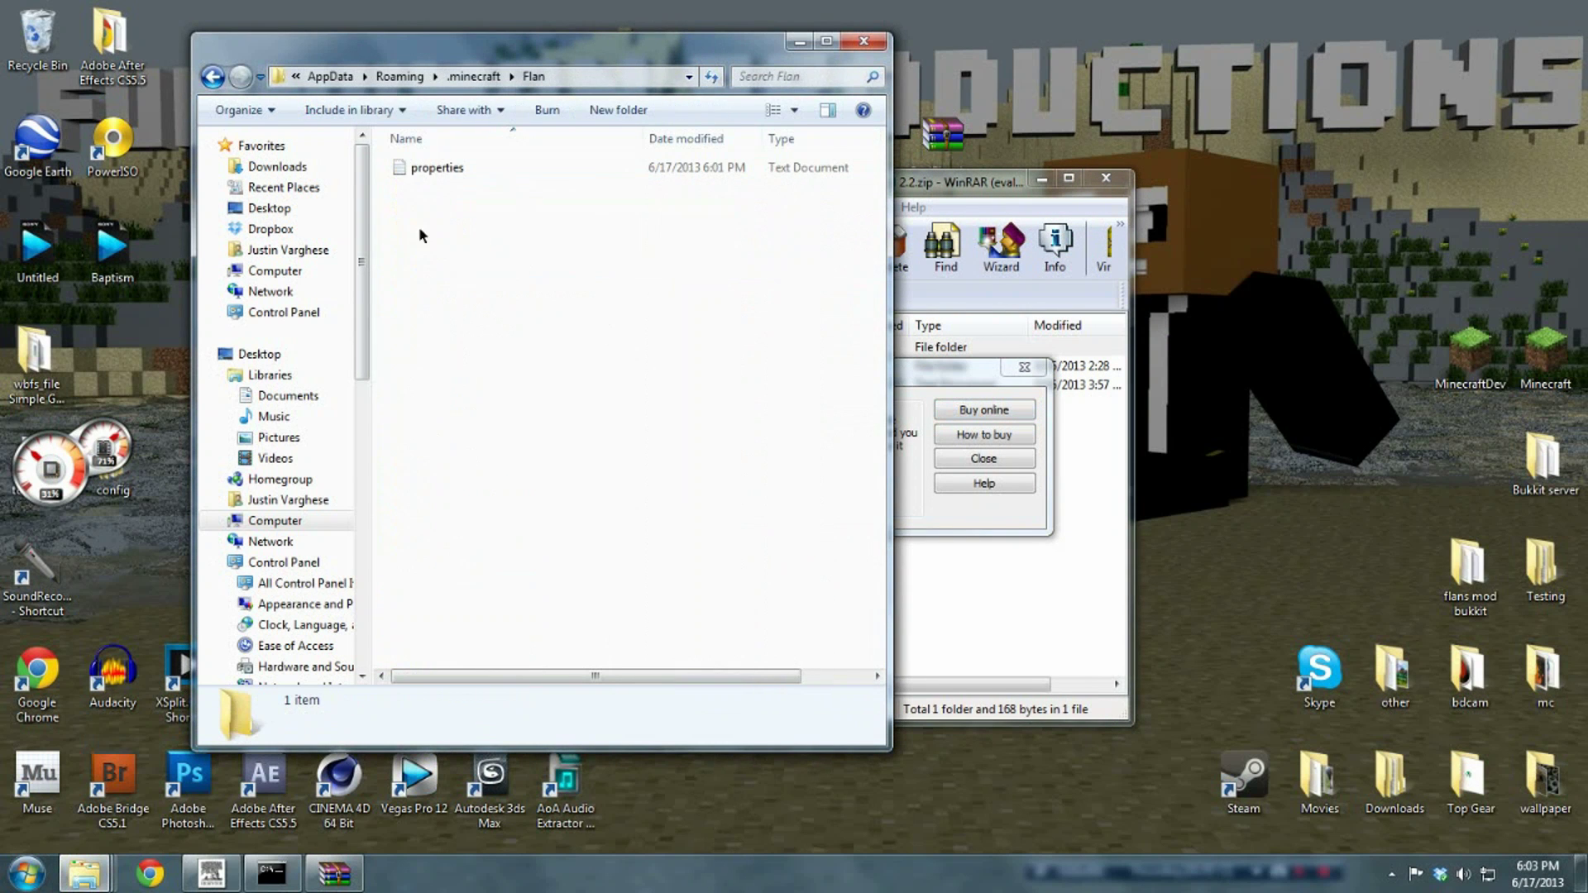
left_click(507, 170)
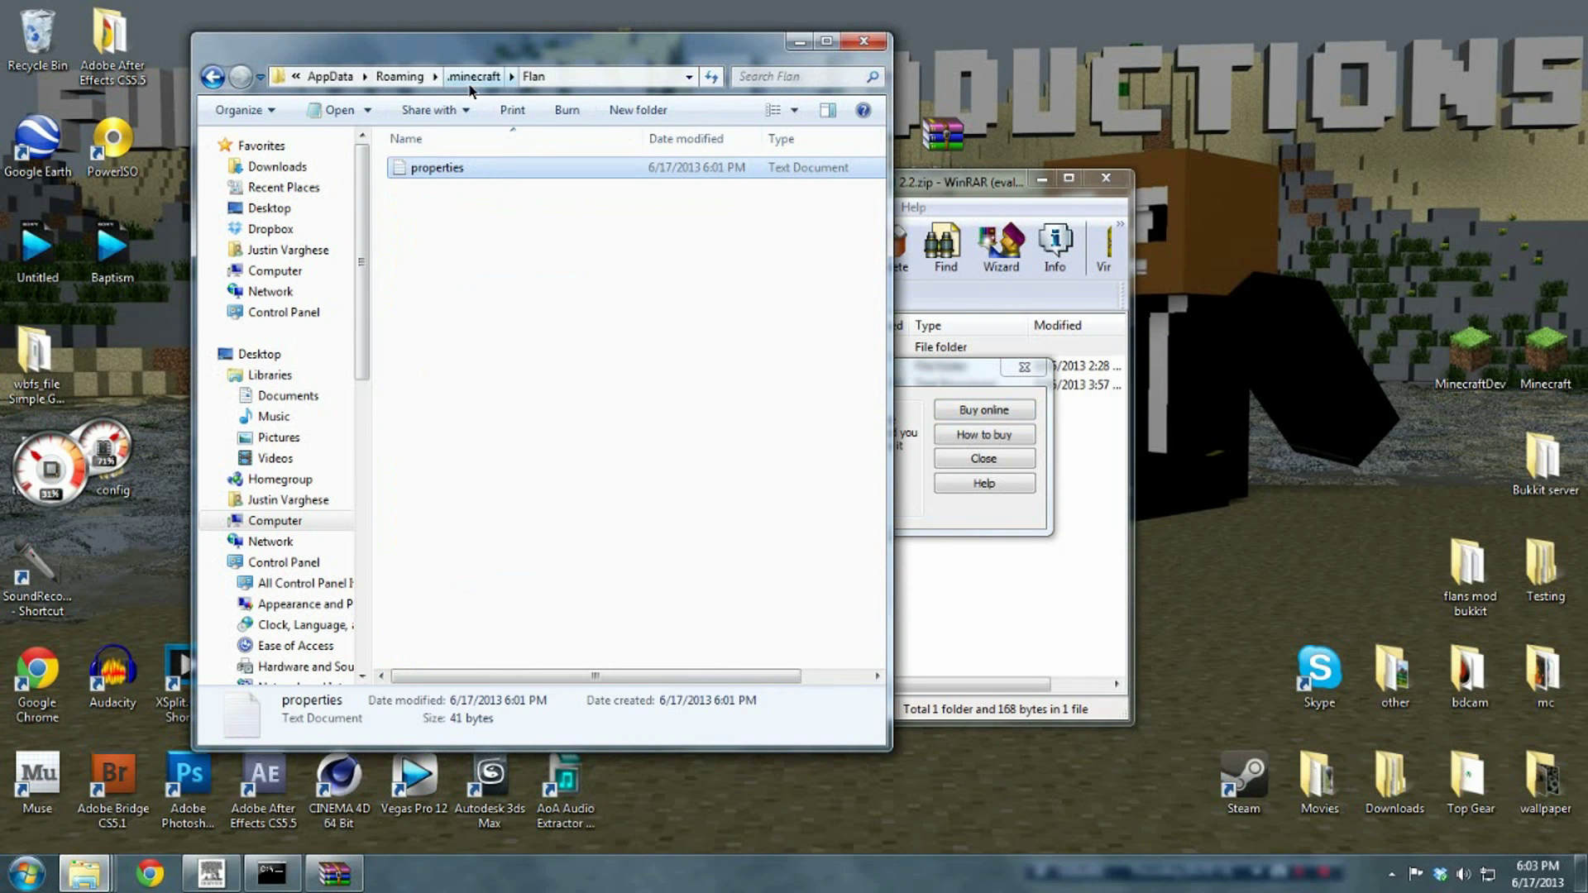
left_click(970, 189)
left_click(1024, 366)
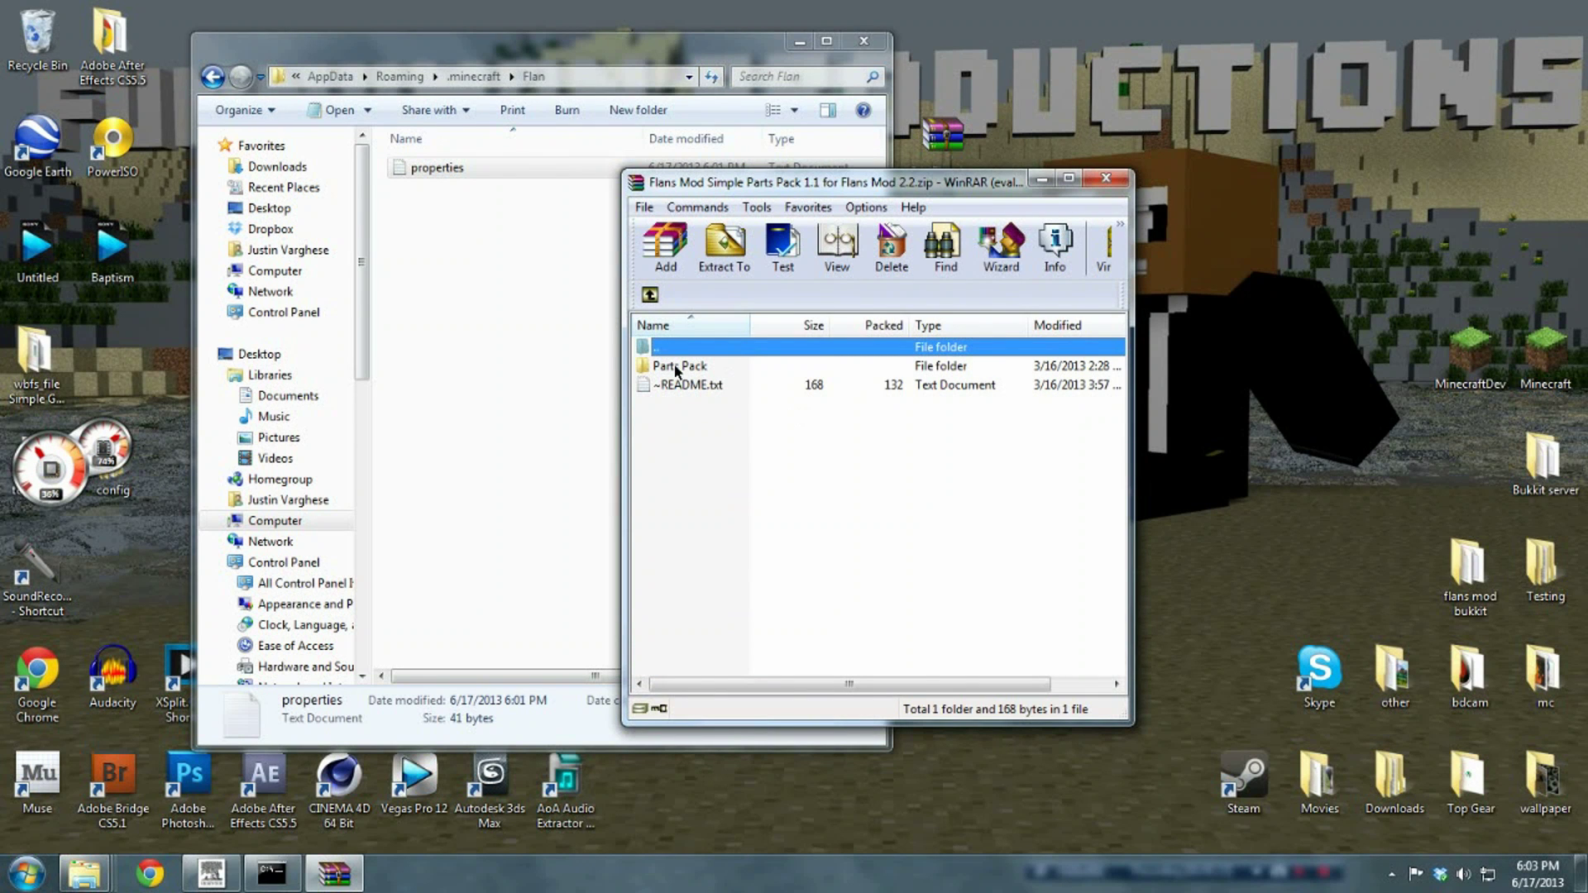
left_click_drag(677, 370, 503, 390)
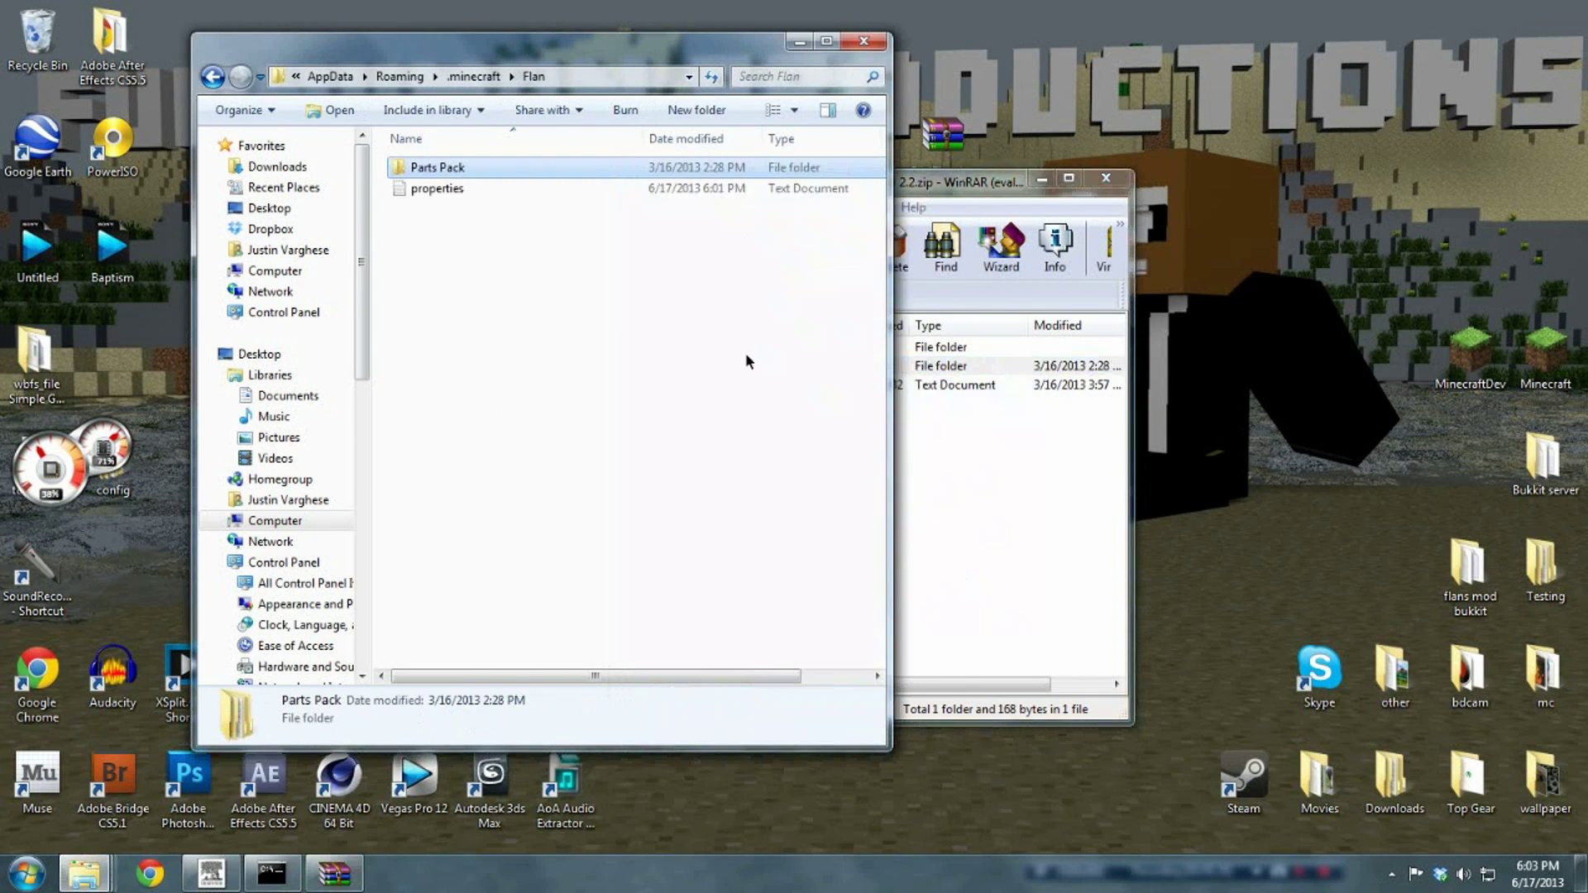
Extract the WW2 Pack folder into the Flan folder and close its archive.
left_click(1086, 186)
double_click(1108, 384)
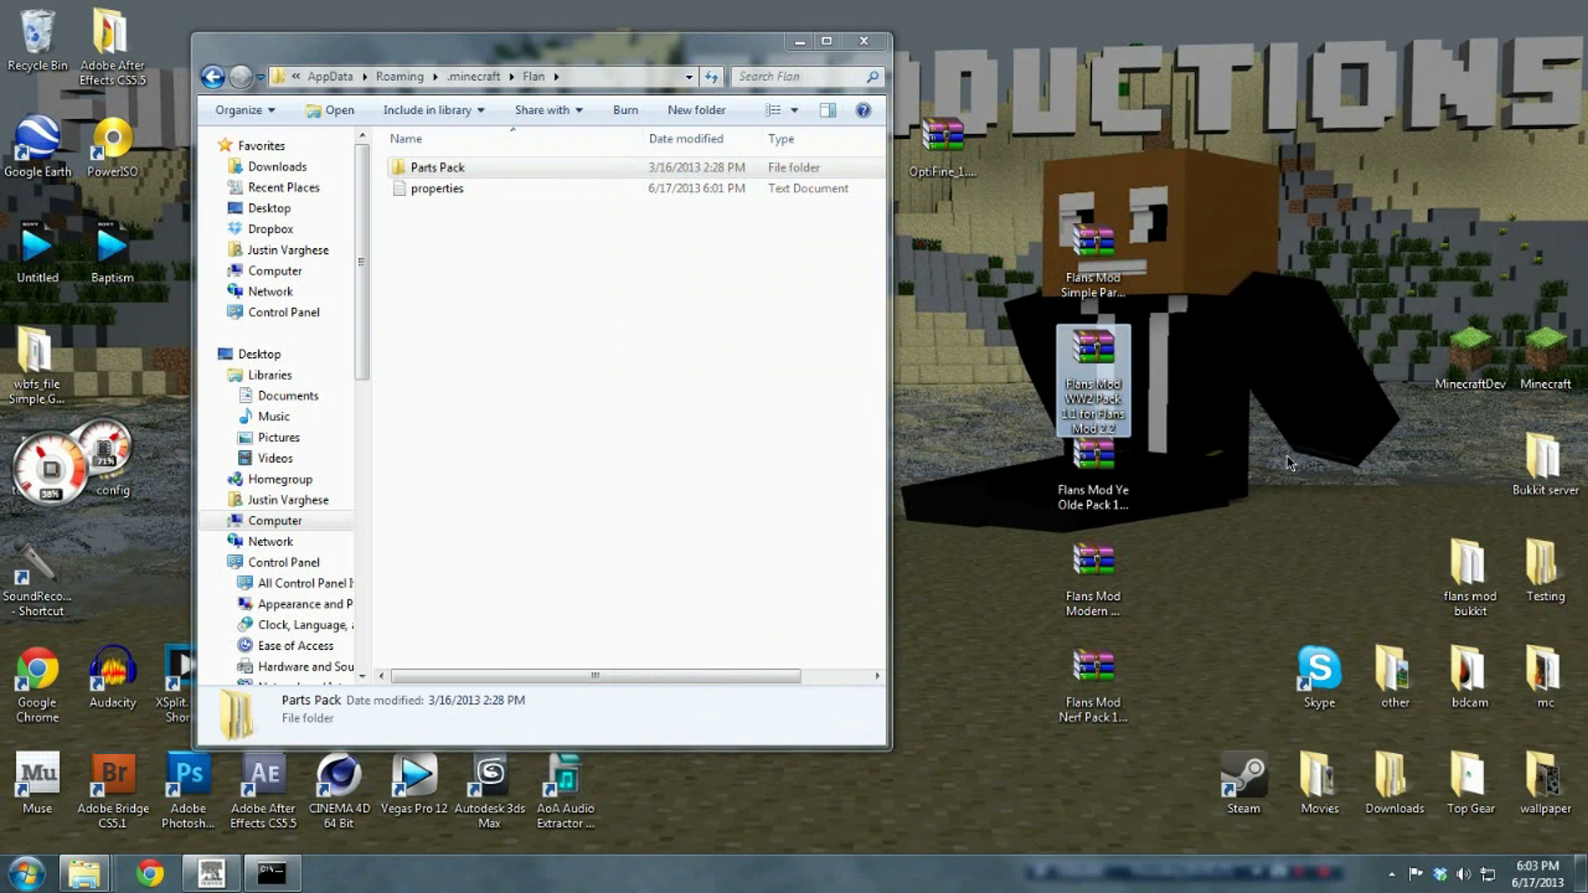
left_click_drag(728, 363, 589, 376)
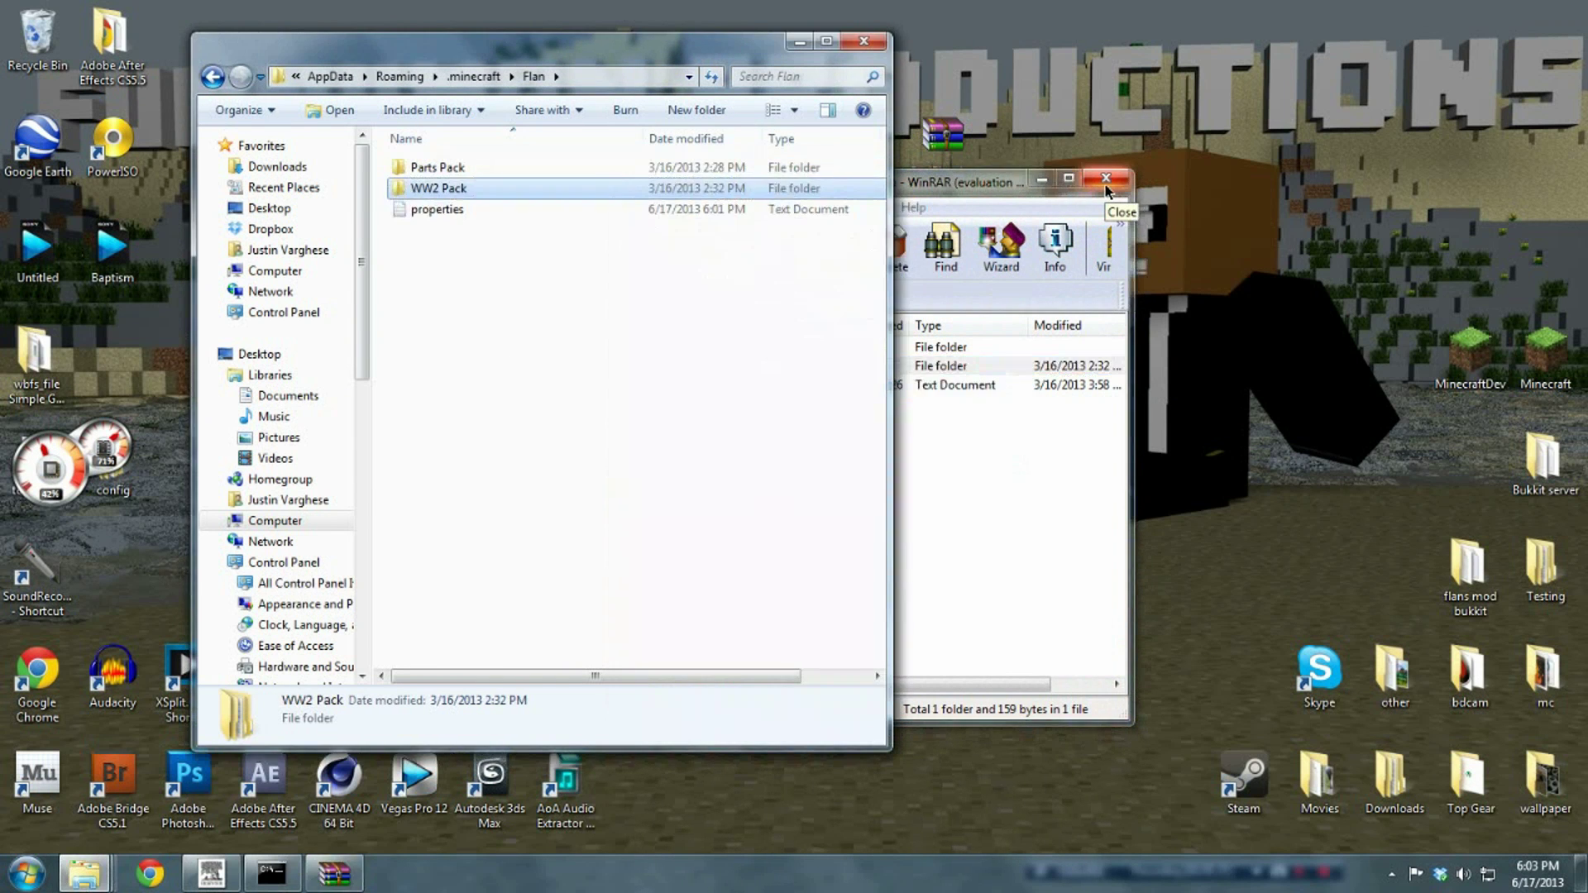
left_click(1106, 183)
left_click(940, 366)
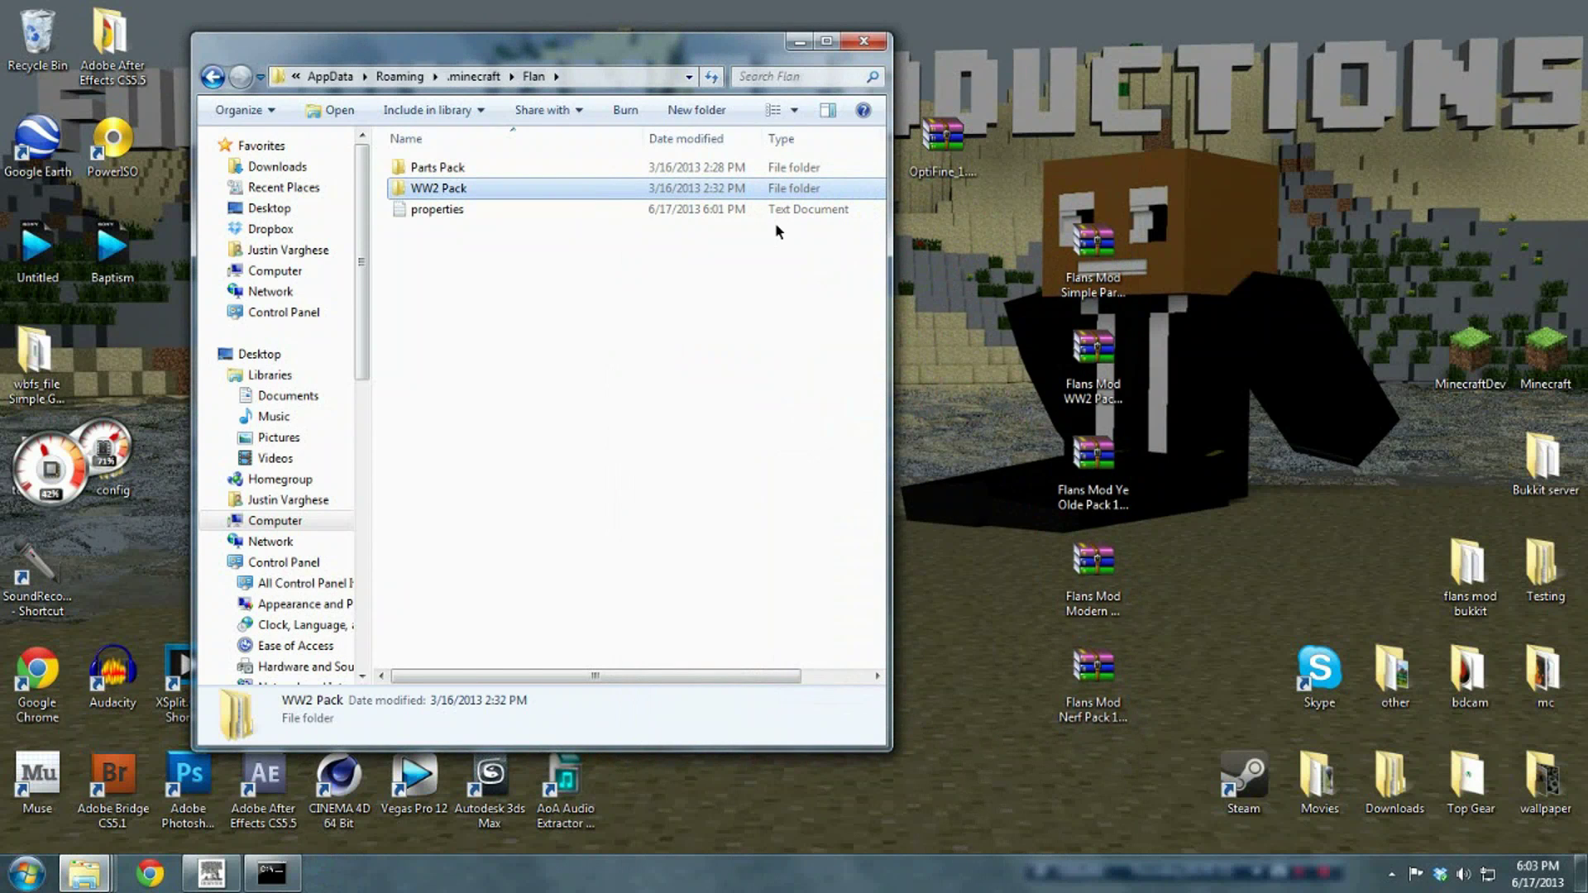
Extract the Ye Olde Pack folder into the Flan folder and close its archive.
double_click(1105, 496)
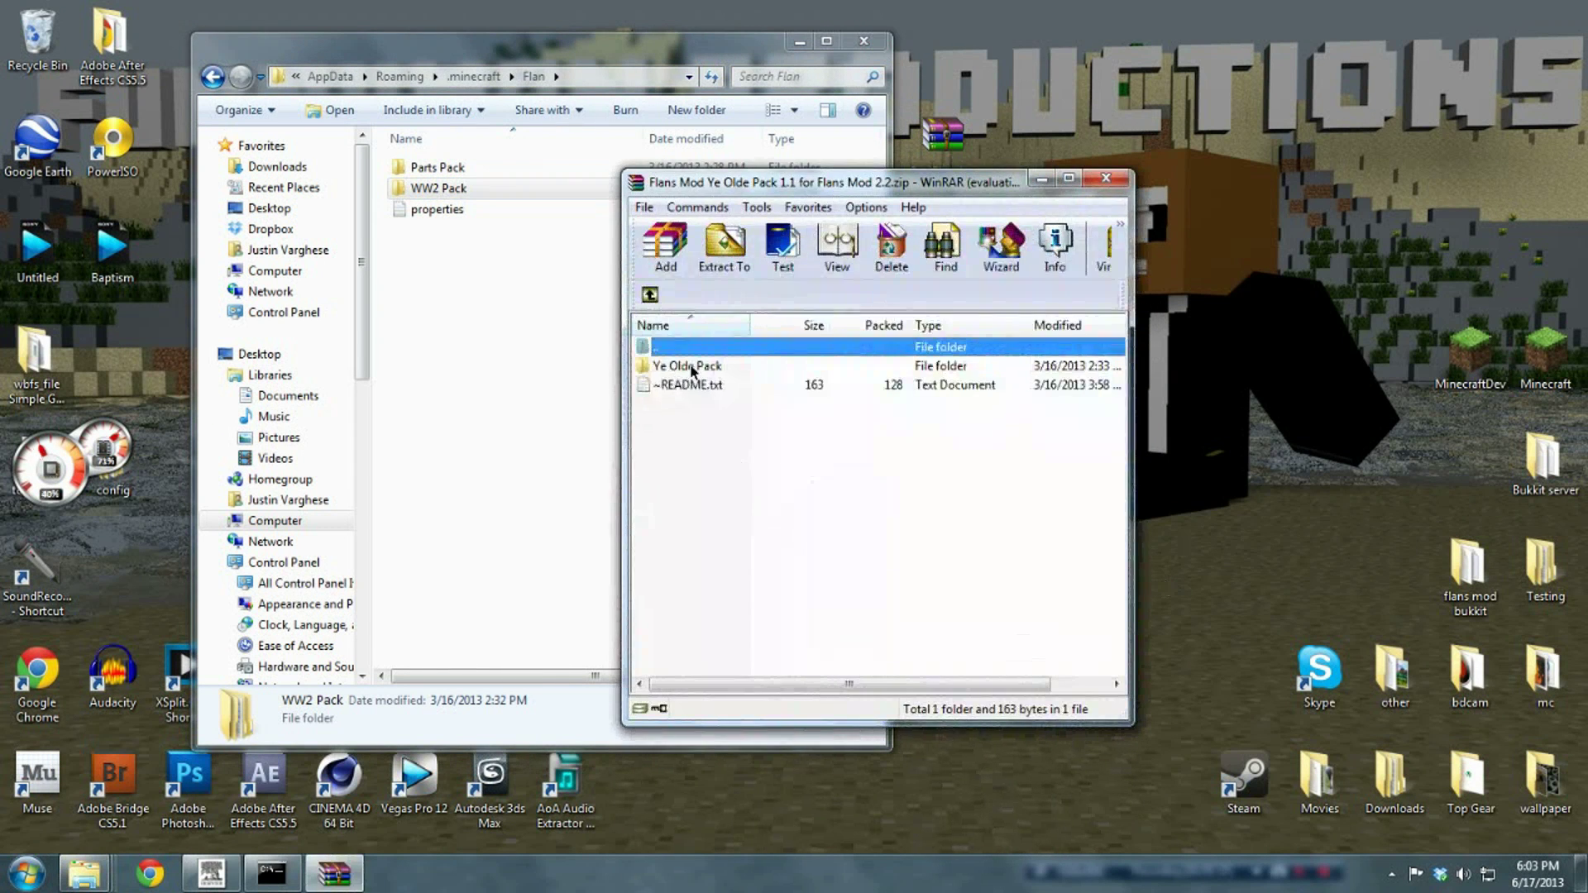
left_click_drag(695, 359, 459, 411)
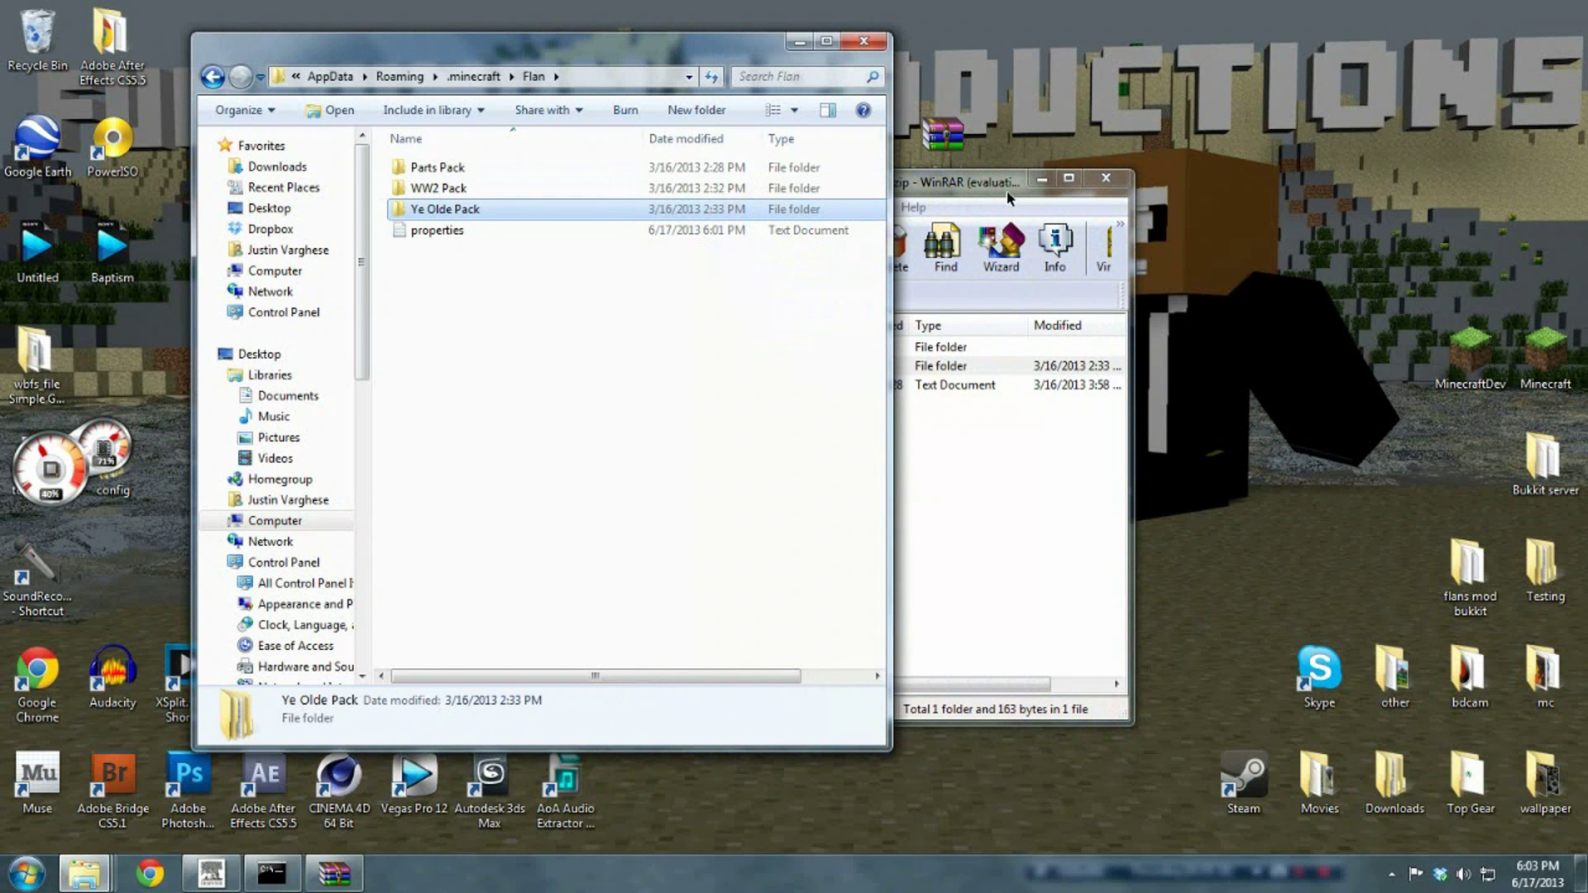
left_click(1001, 186)
left_click(1106, 178)
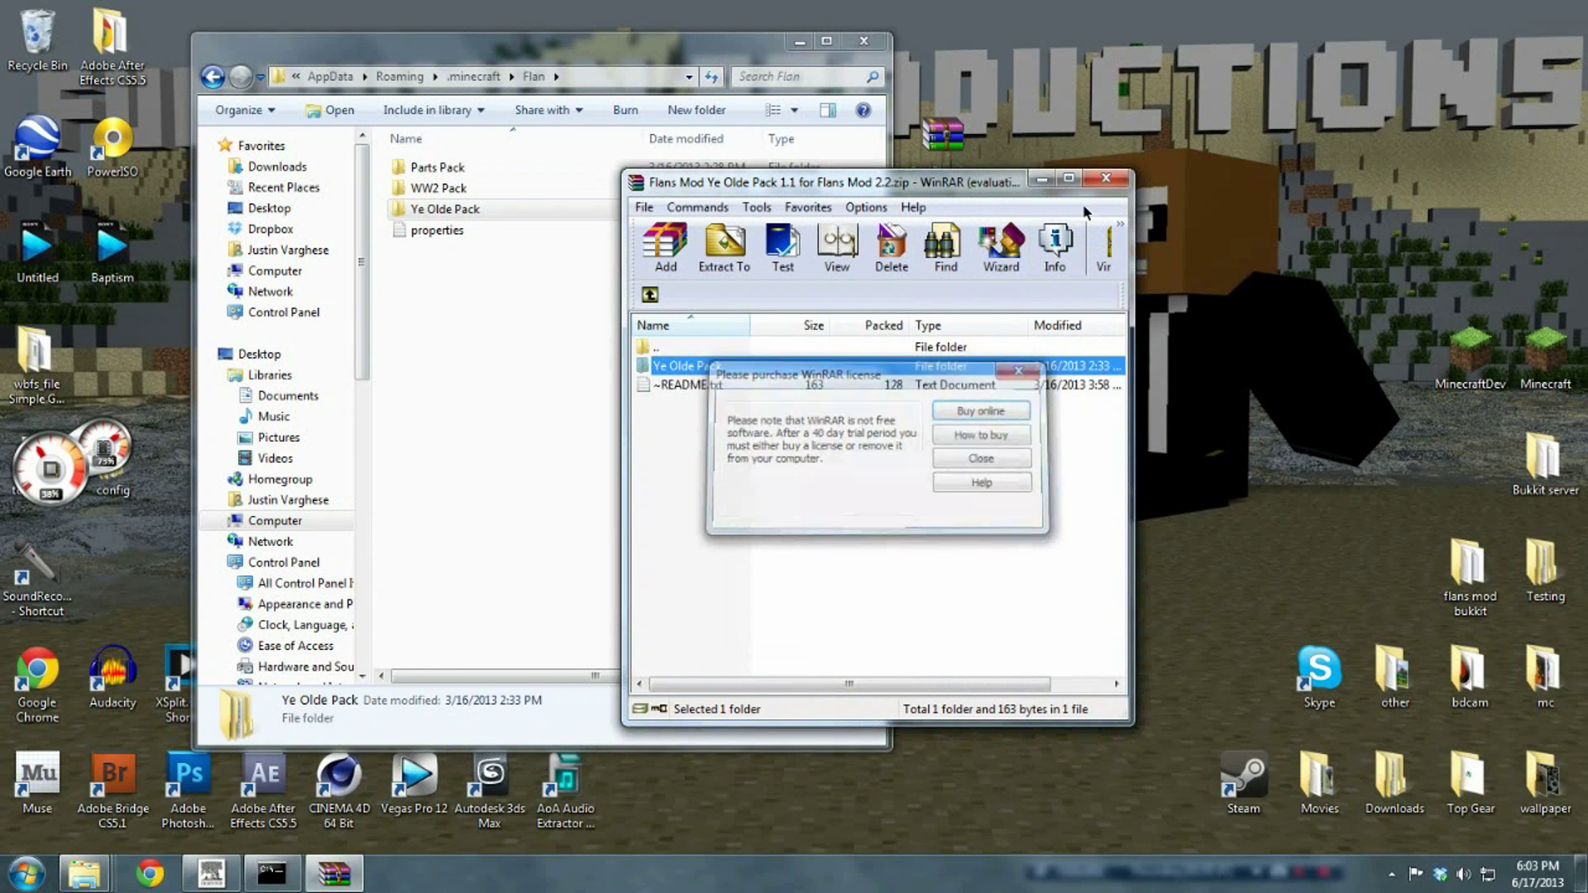
key("Escape")
key("Escape")
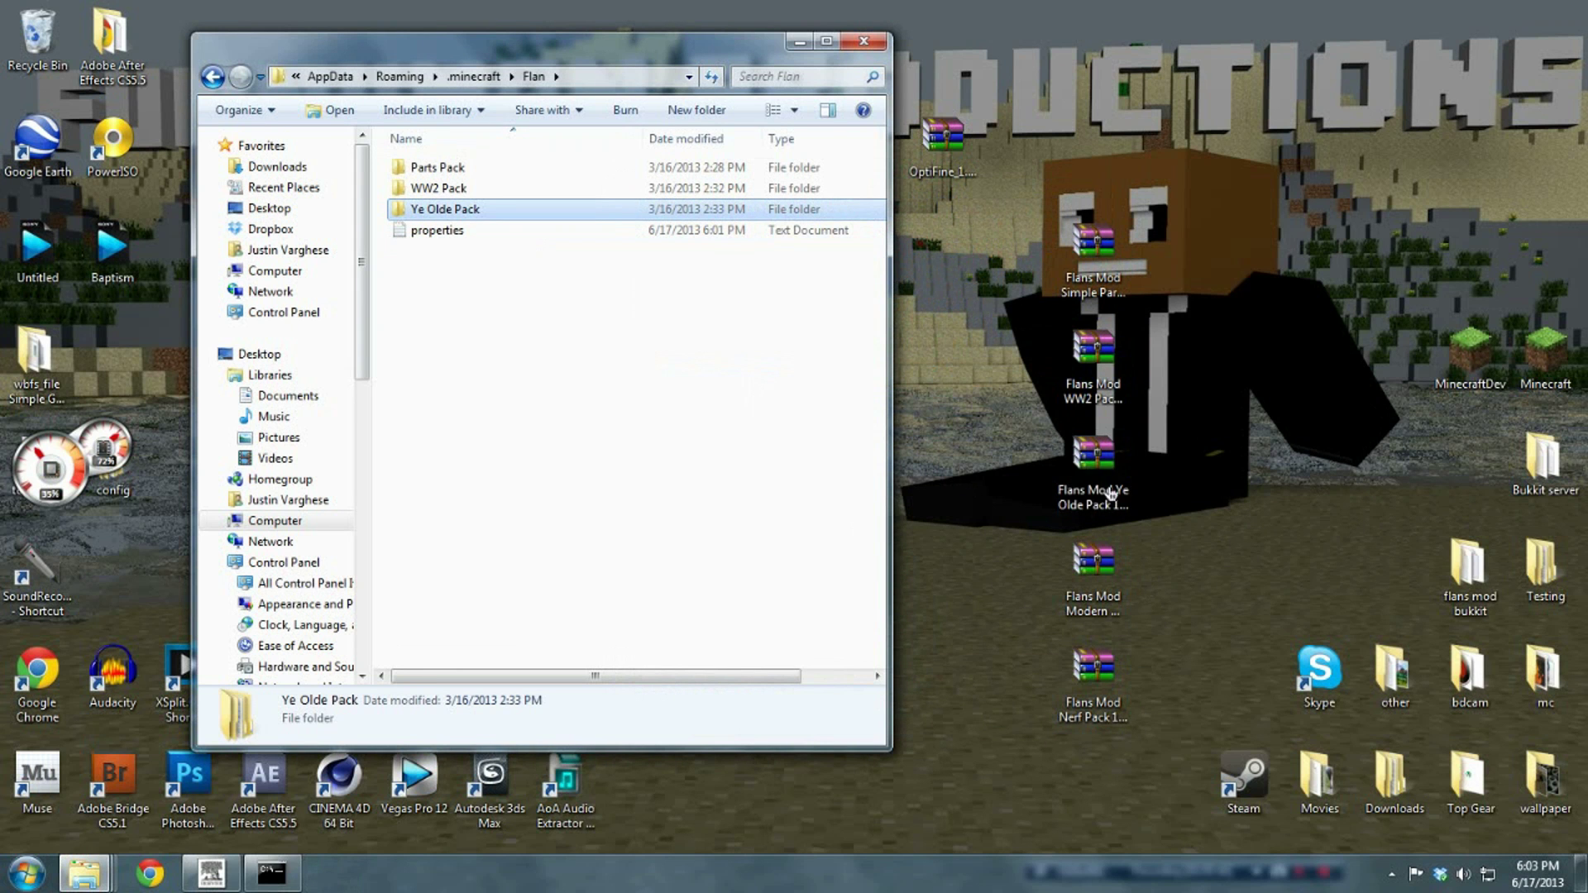
Extract the Modern Weapons Pack folder into the Flan folder and close its archive.
double_click(1093, 563)
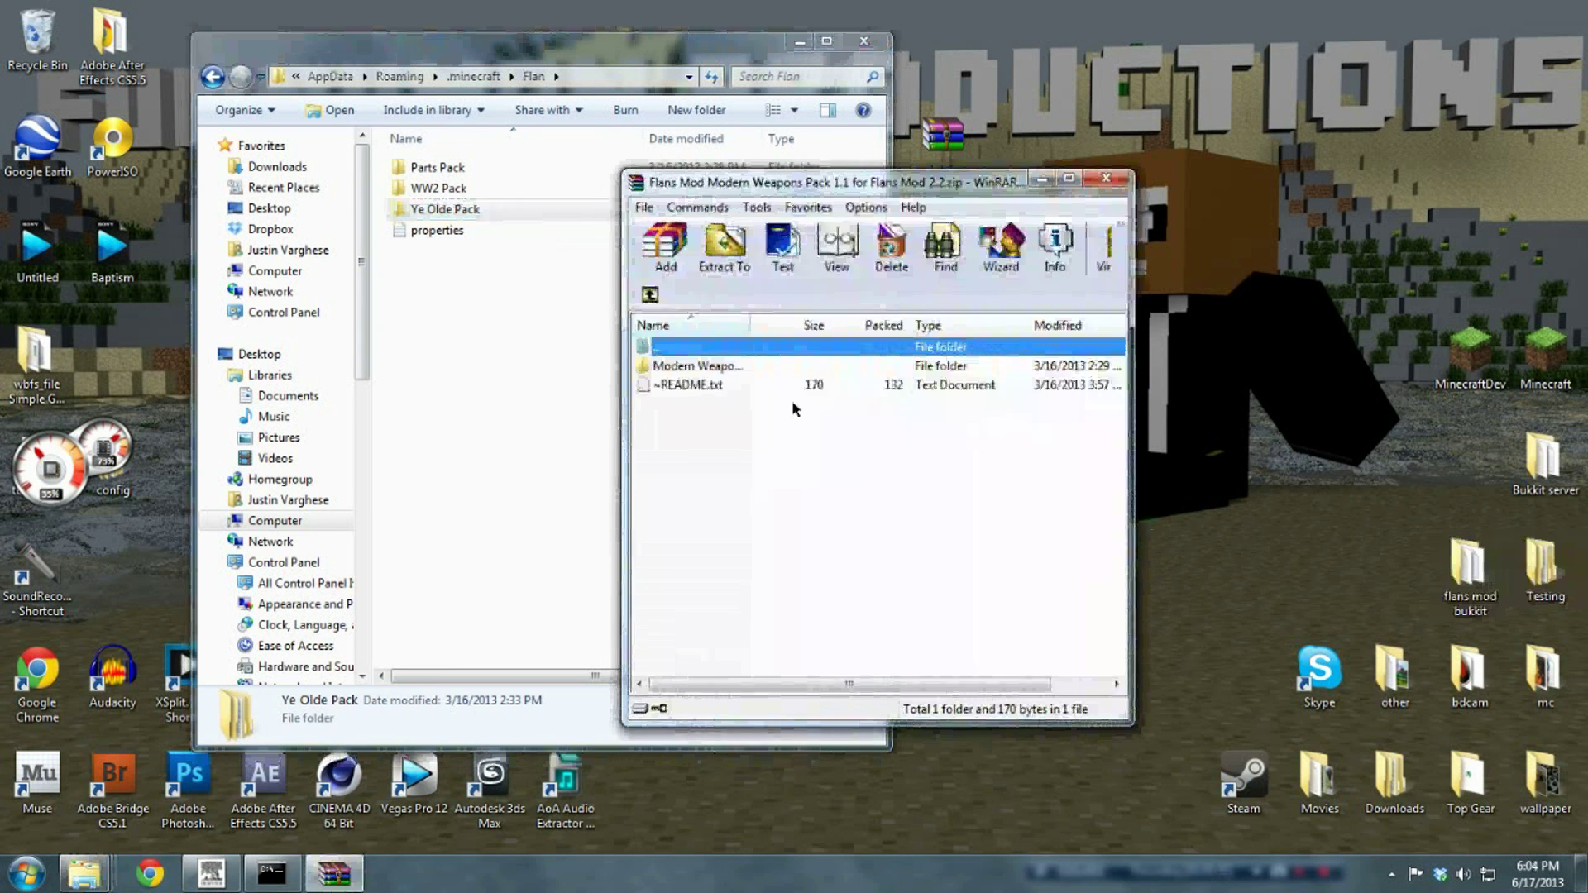
left_click_drag(703, 366, 573, 394)
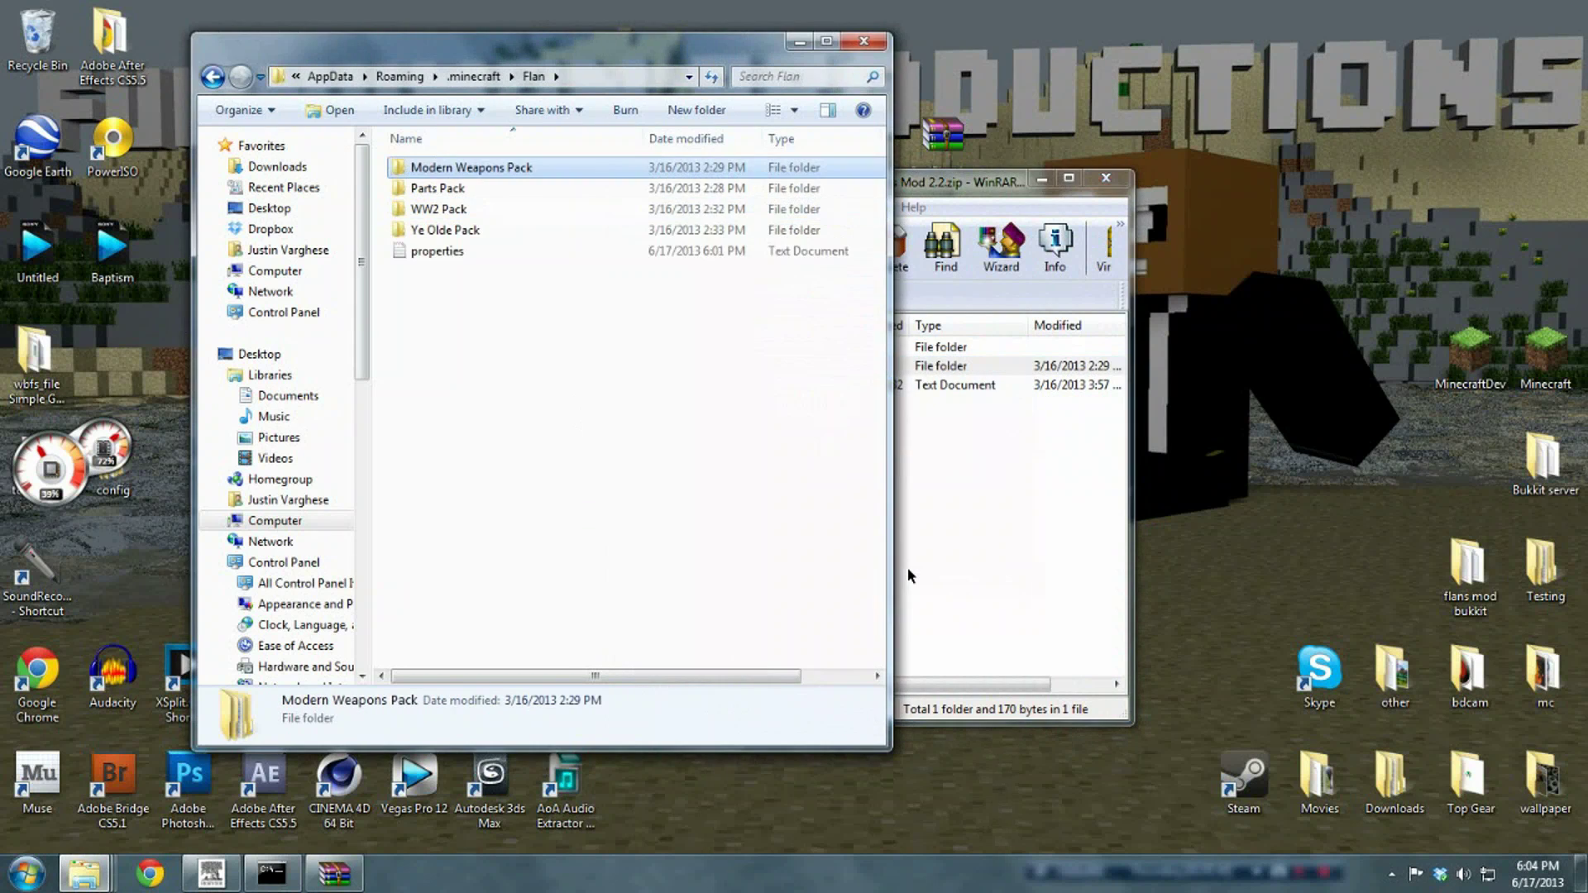
left_click(998, 201)
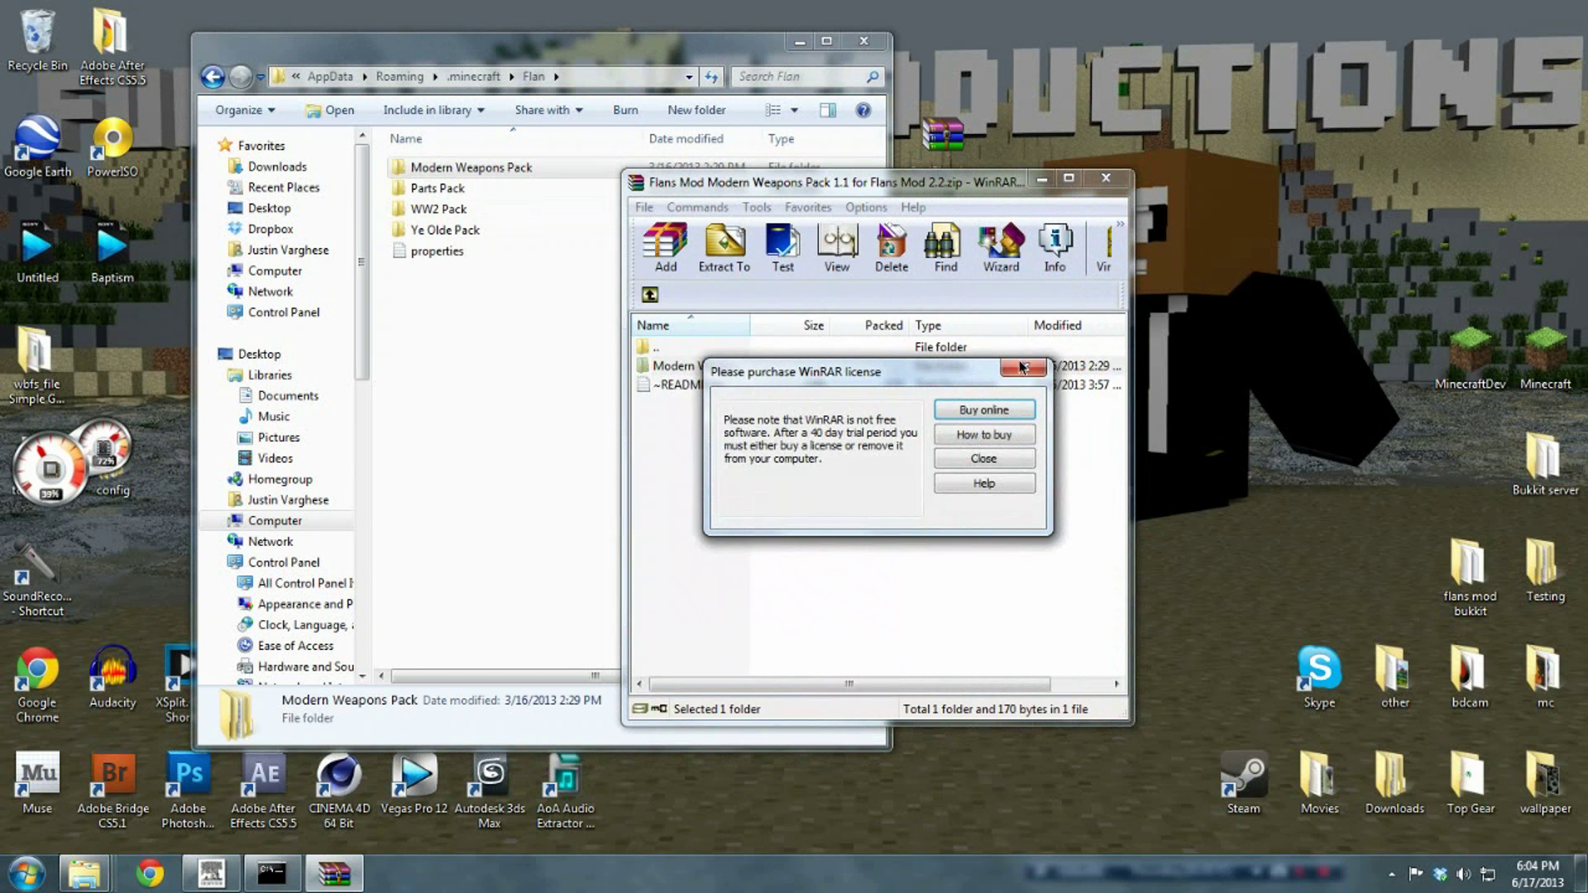
left_click(1025, 373)
left_click(1106, 177)
Extract the Nerf Pack folder into the Flan folder and close its archive.
left_click(1106, 703)
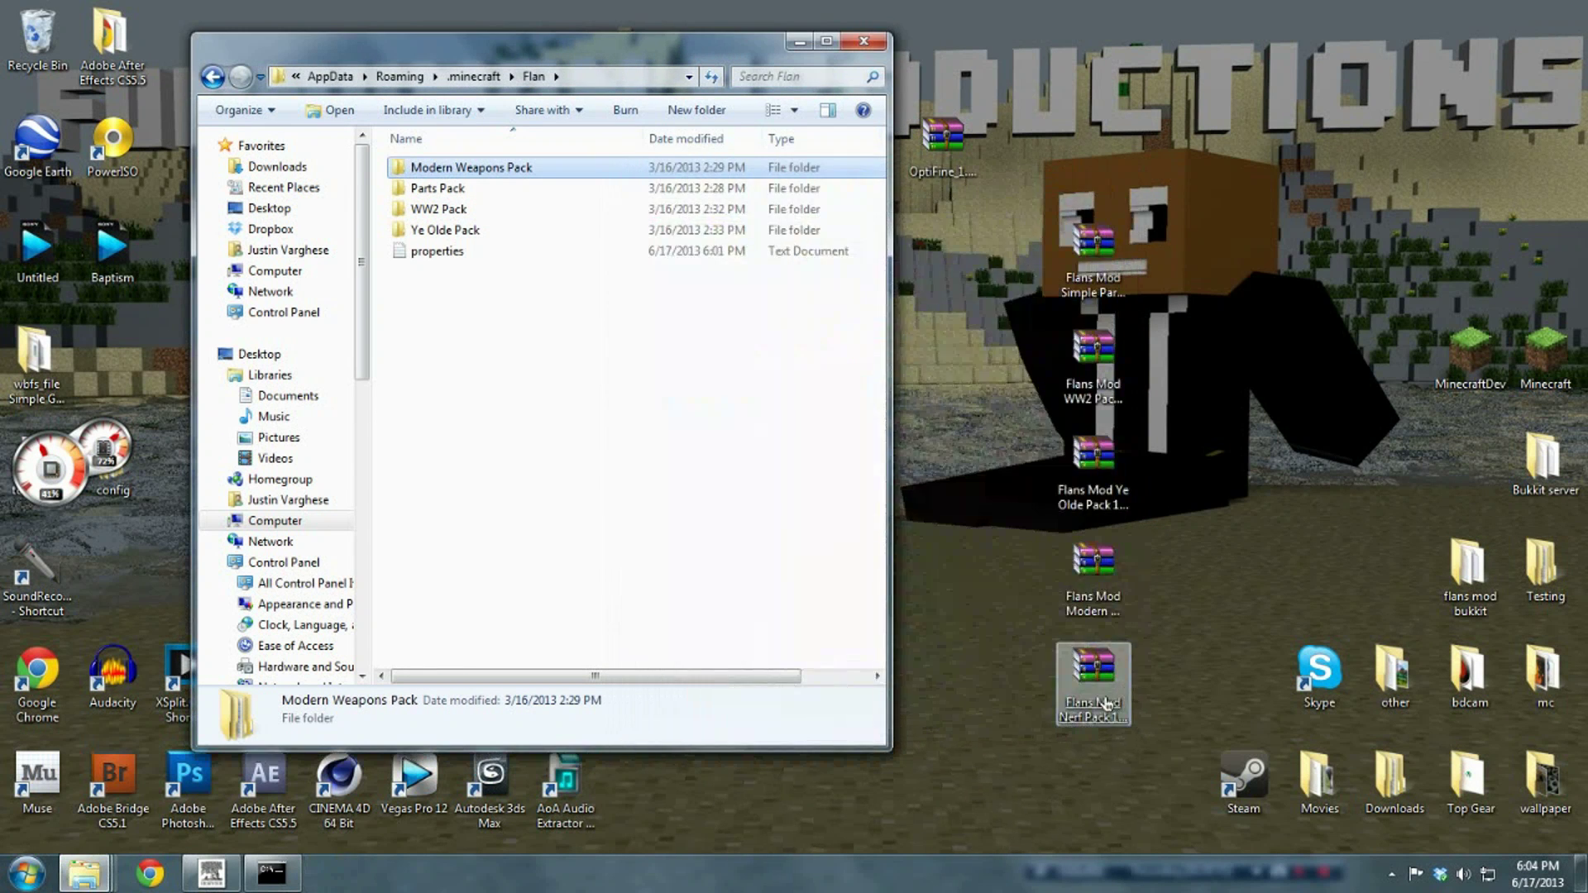
double_click(1106, 703)
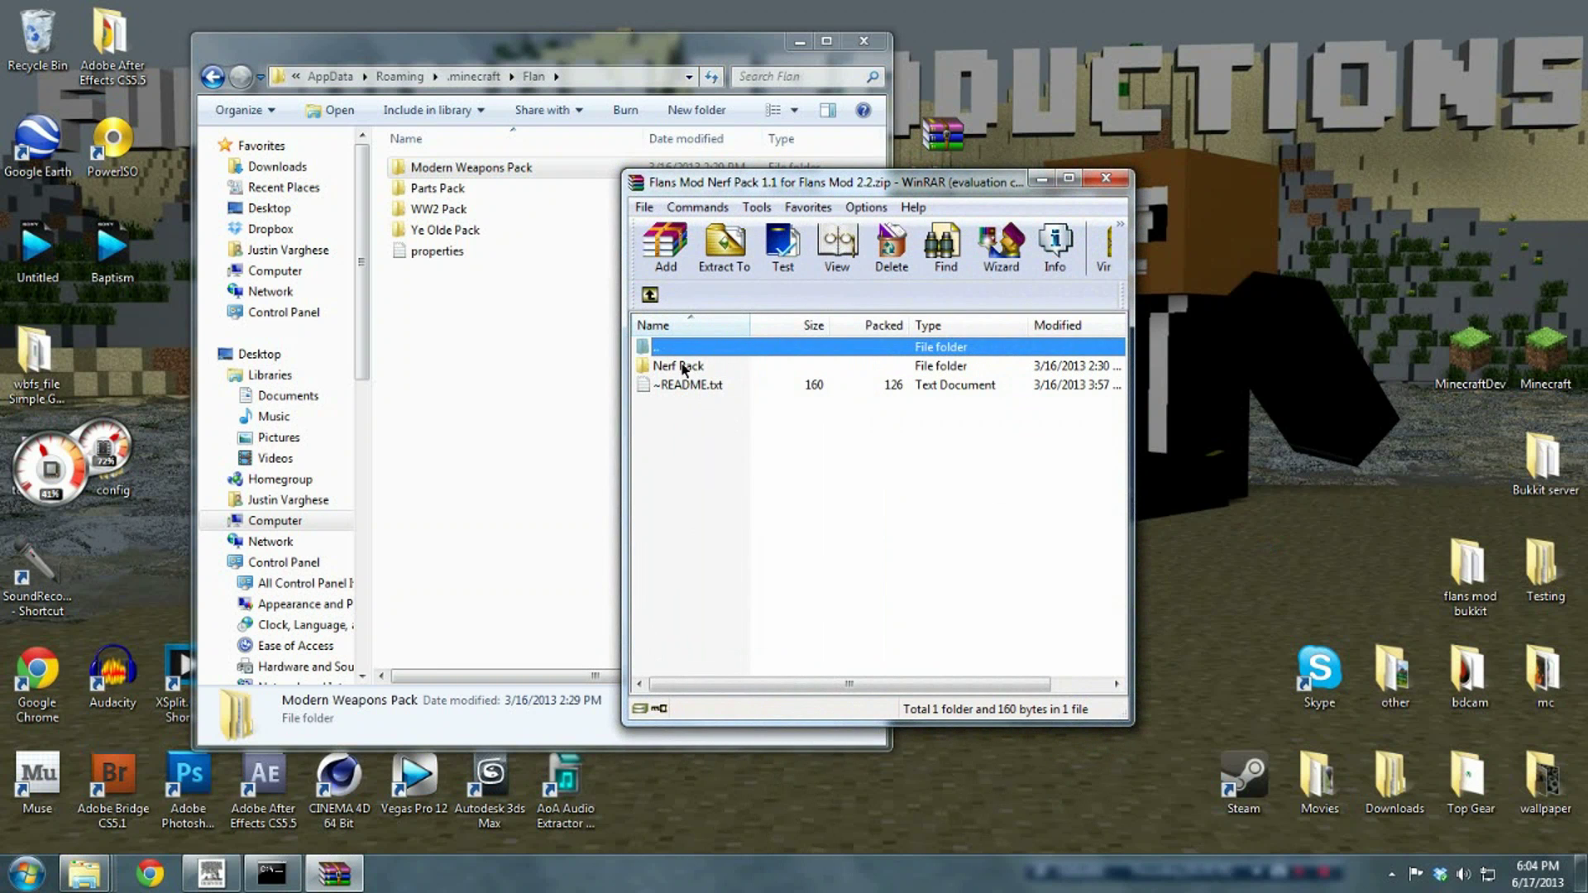
key("Escape")
left_click_drag(679, 366, 496, 380)
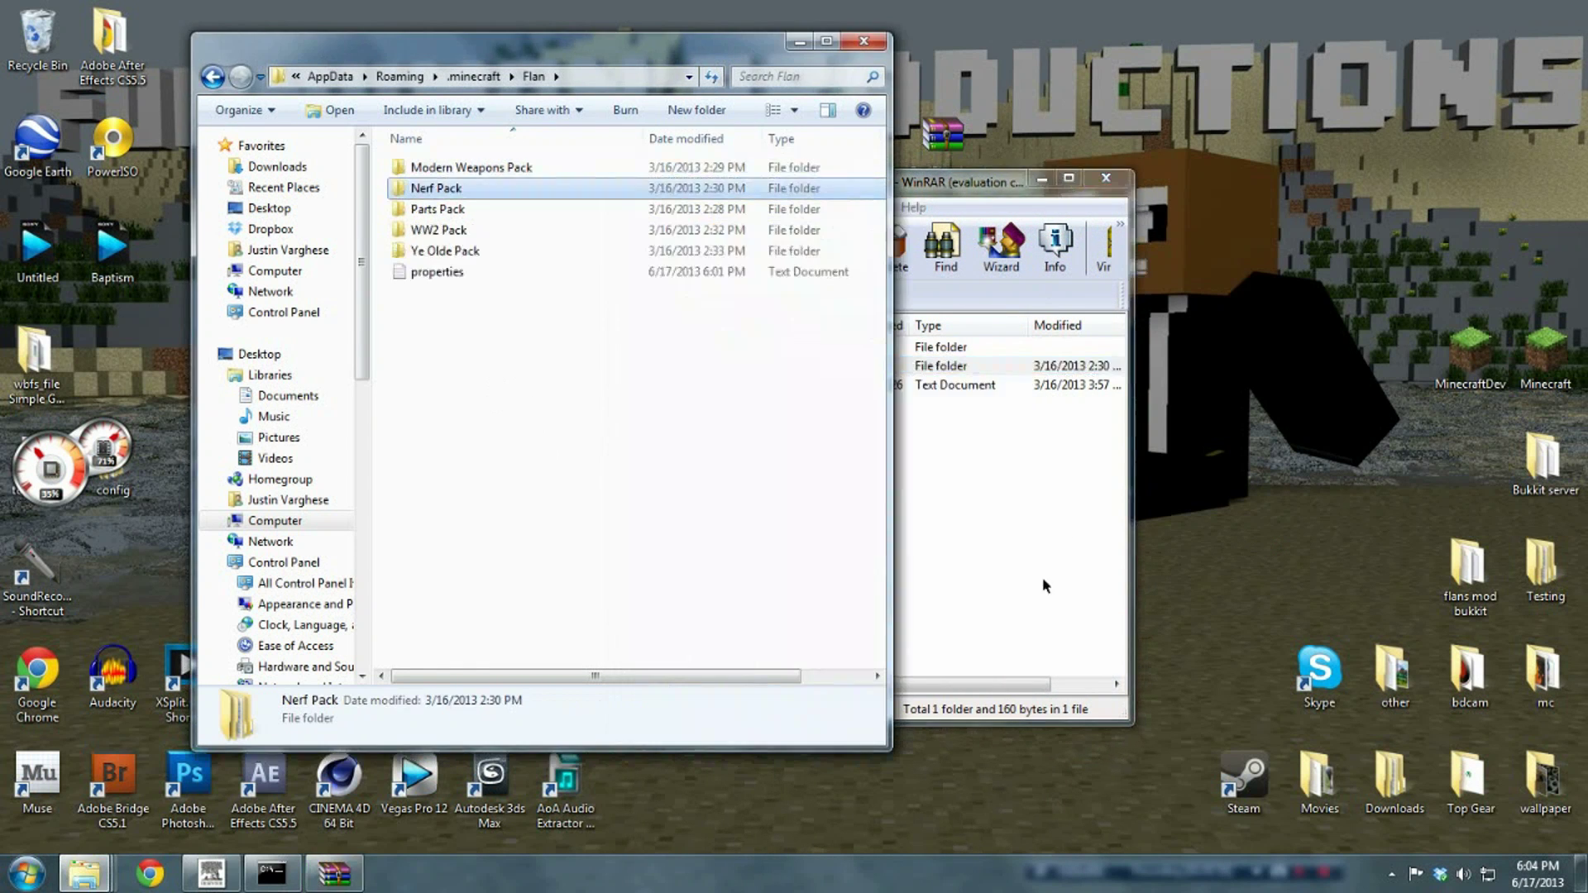
left_click(1078, 214)
left_click(1106, 178)
Return to .minecraft, then launch Minecraft from the desktop shortcut and log in.
left_click(471, 77)
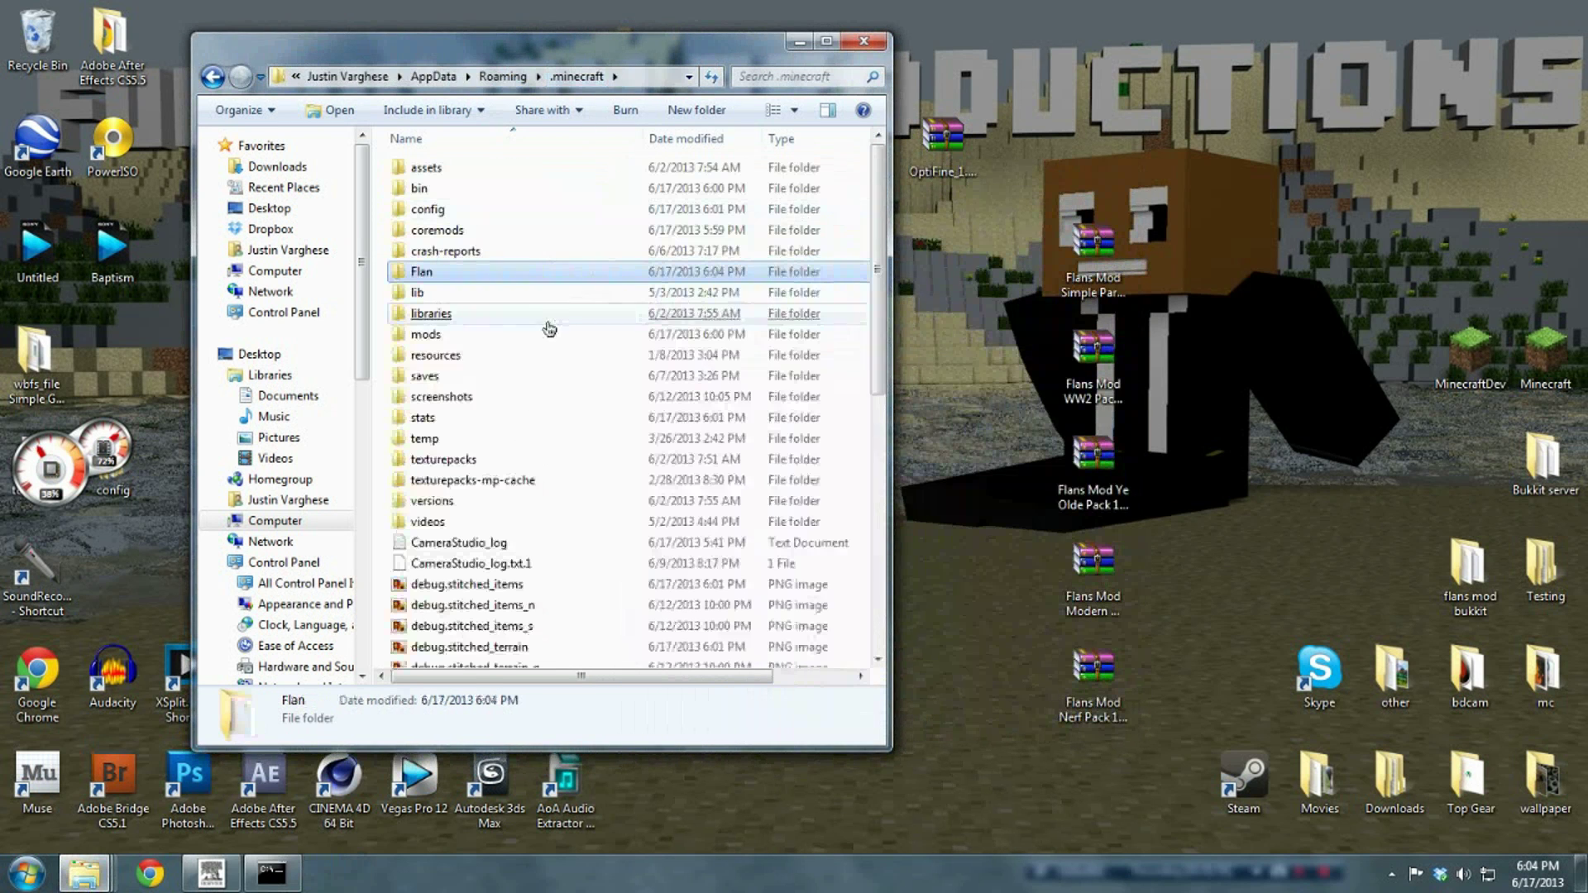
left_click(1114, 792)
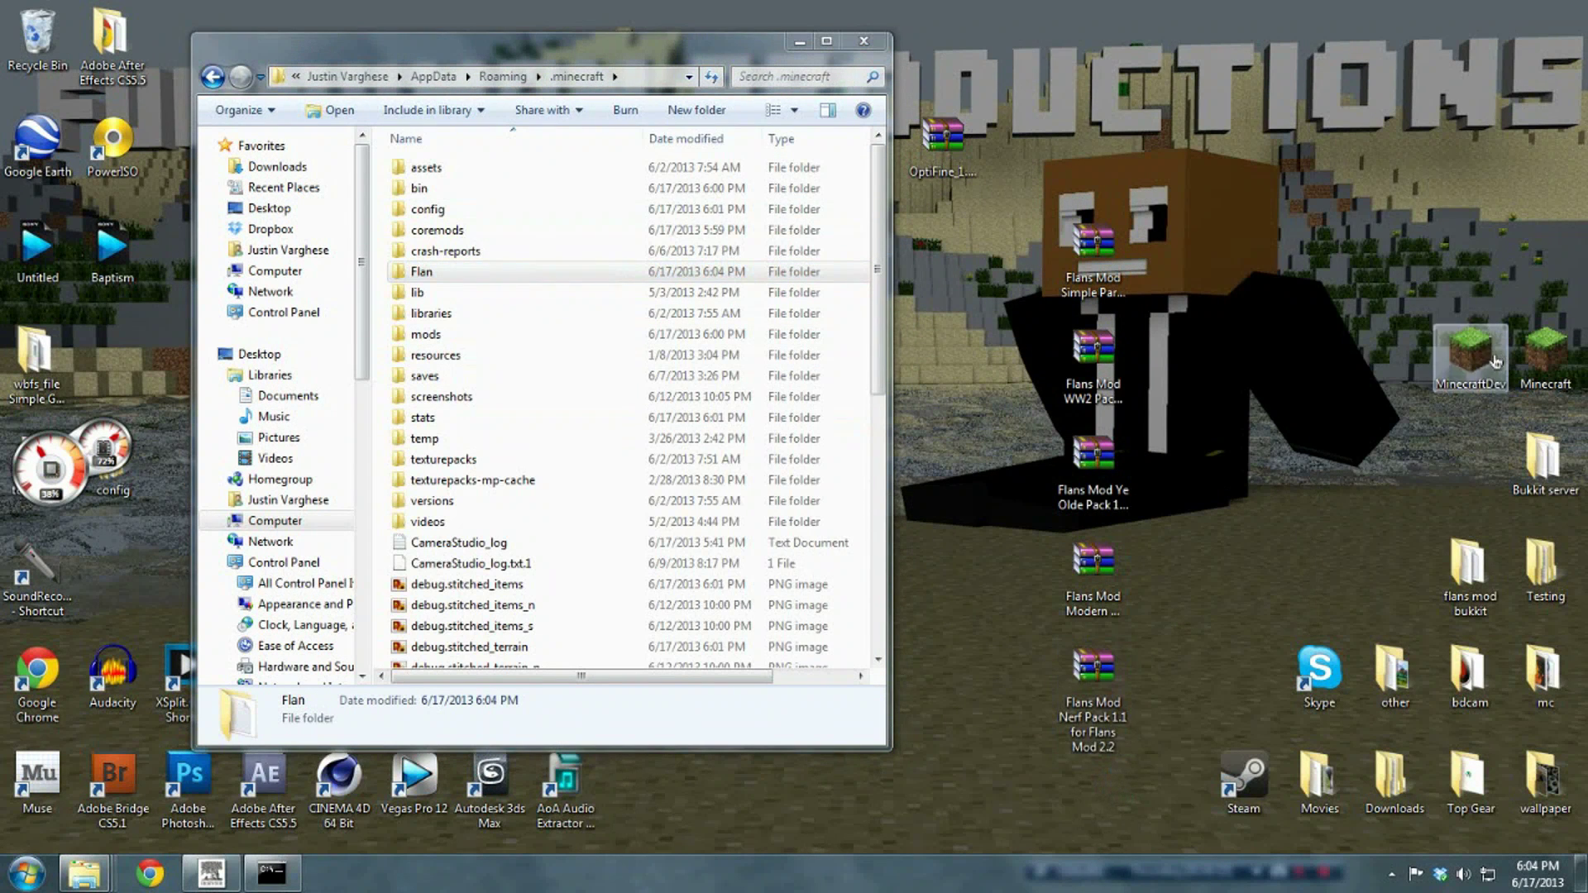
left_click(1545, 354)
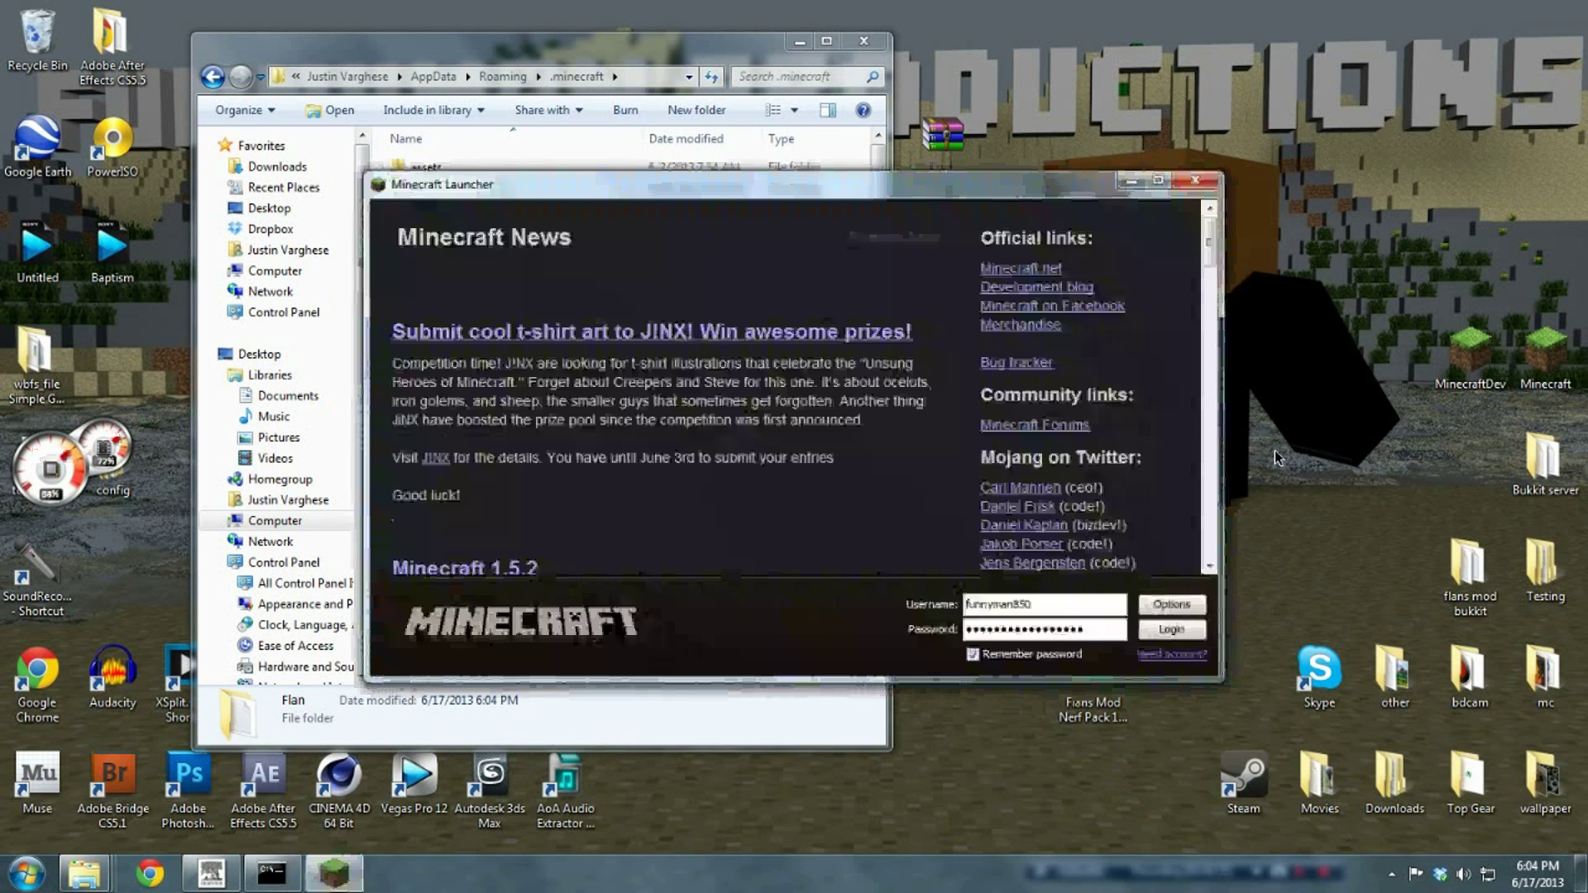
left_click(1171, 630)
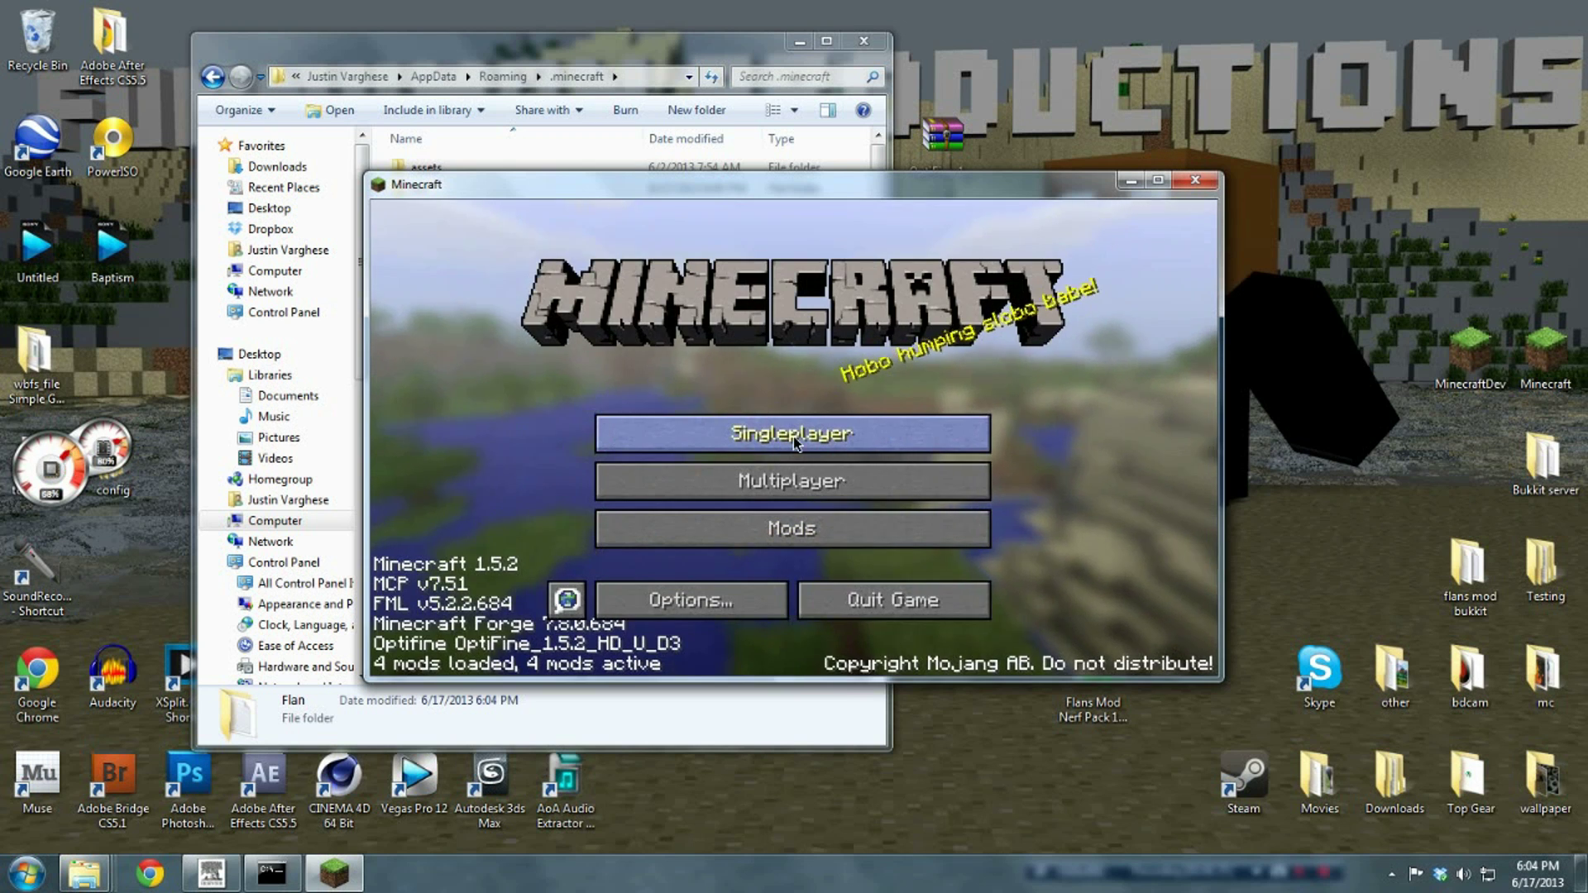
Load the 'Survival New NO CHEATS' singleplayer world.
left_click(795, 434)
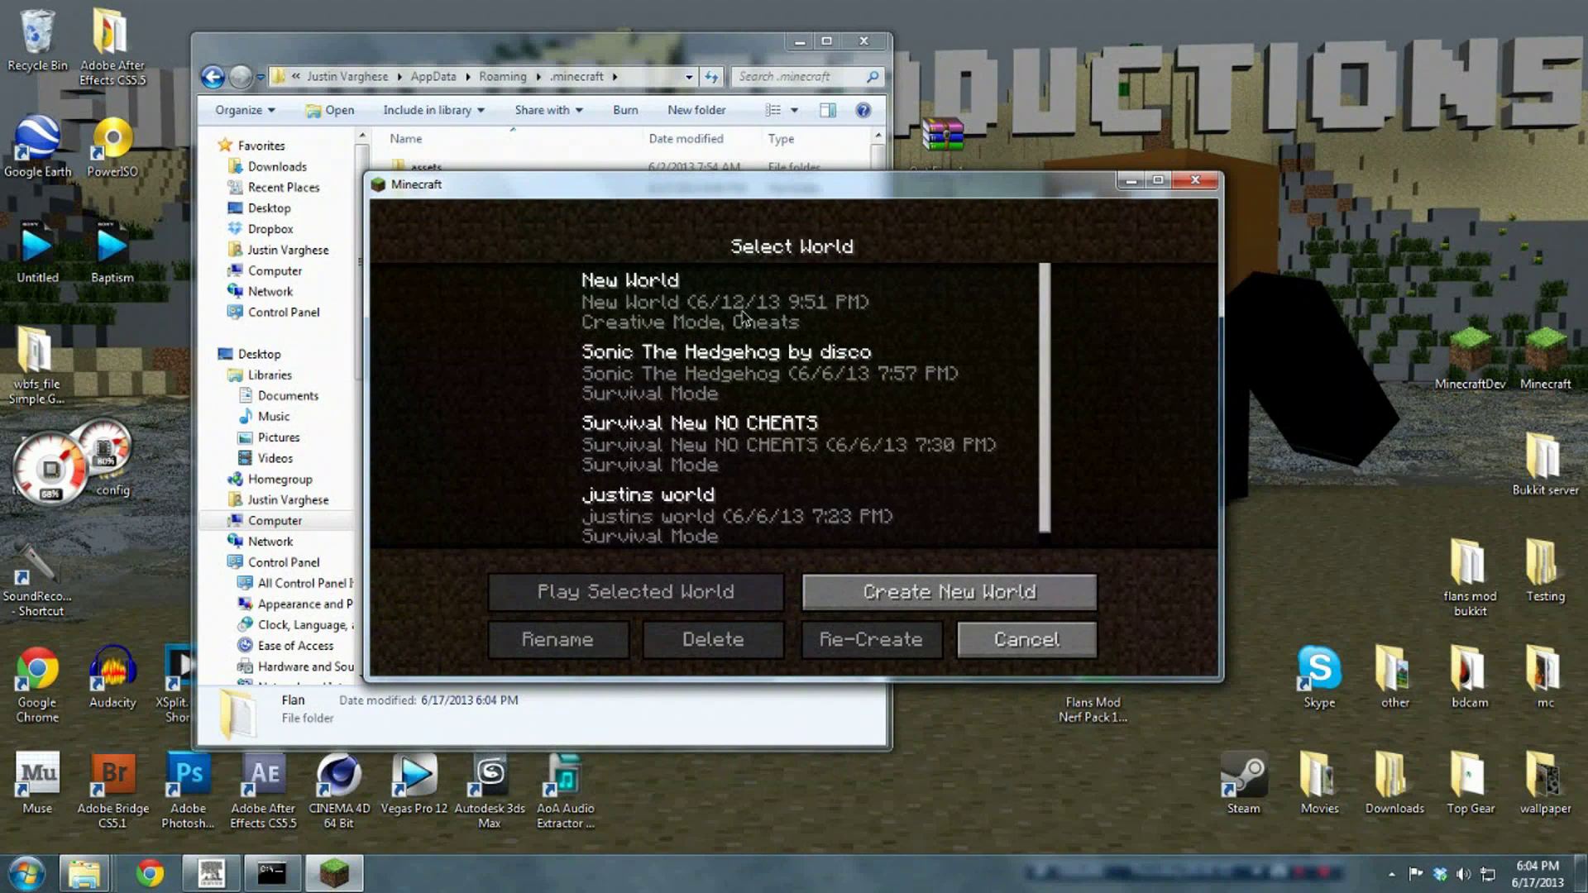
left_click(770, 468)
left_click(733, 589)
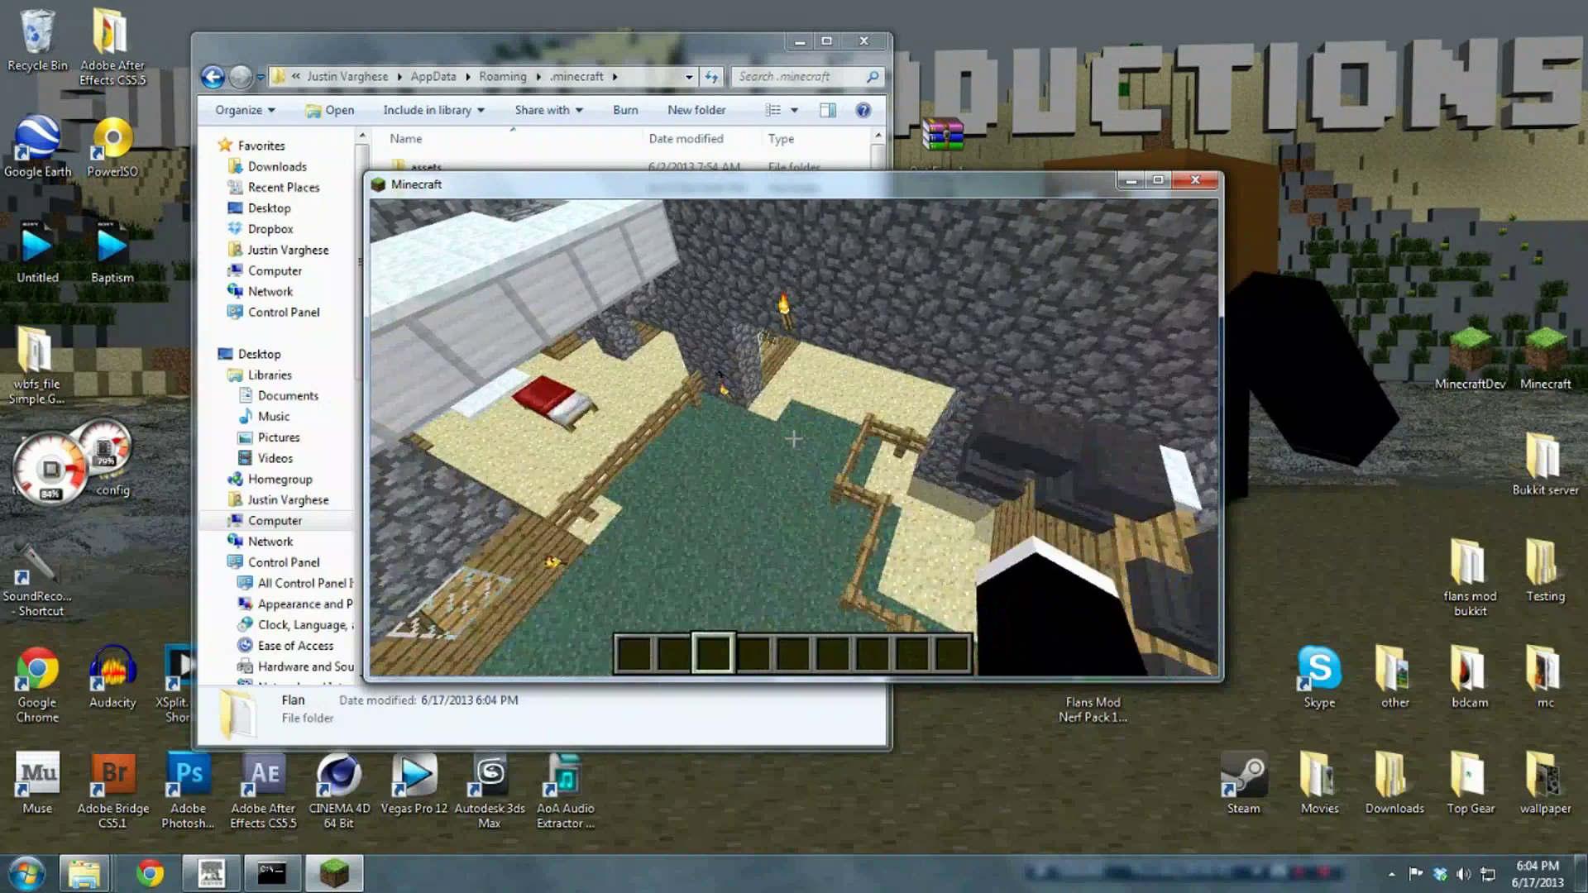
Put Kar98k ammo on the hotbar from the Flan's Mod Guns tab and hold the Kar98k Sniper.
key("e")
left_click(686, 286)
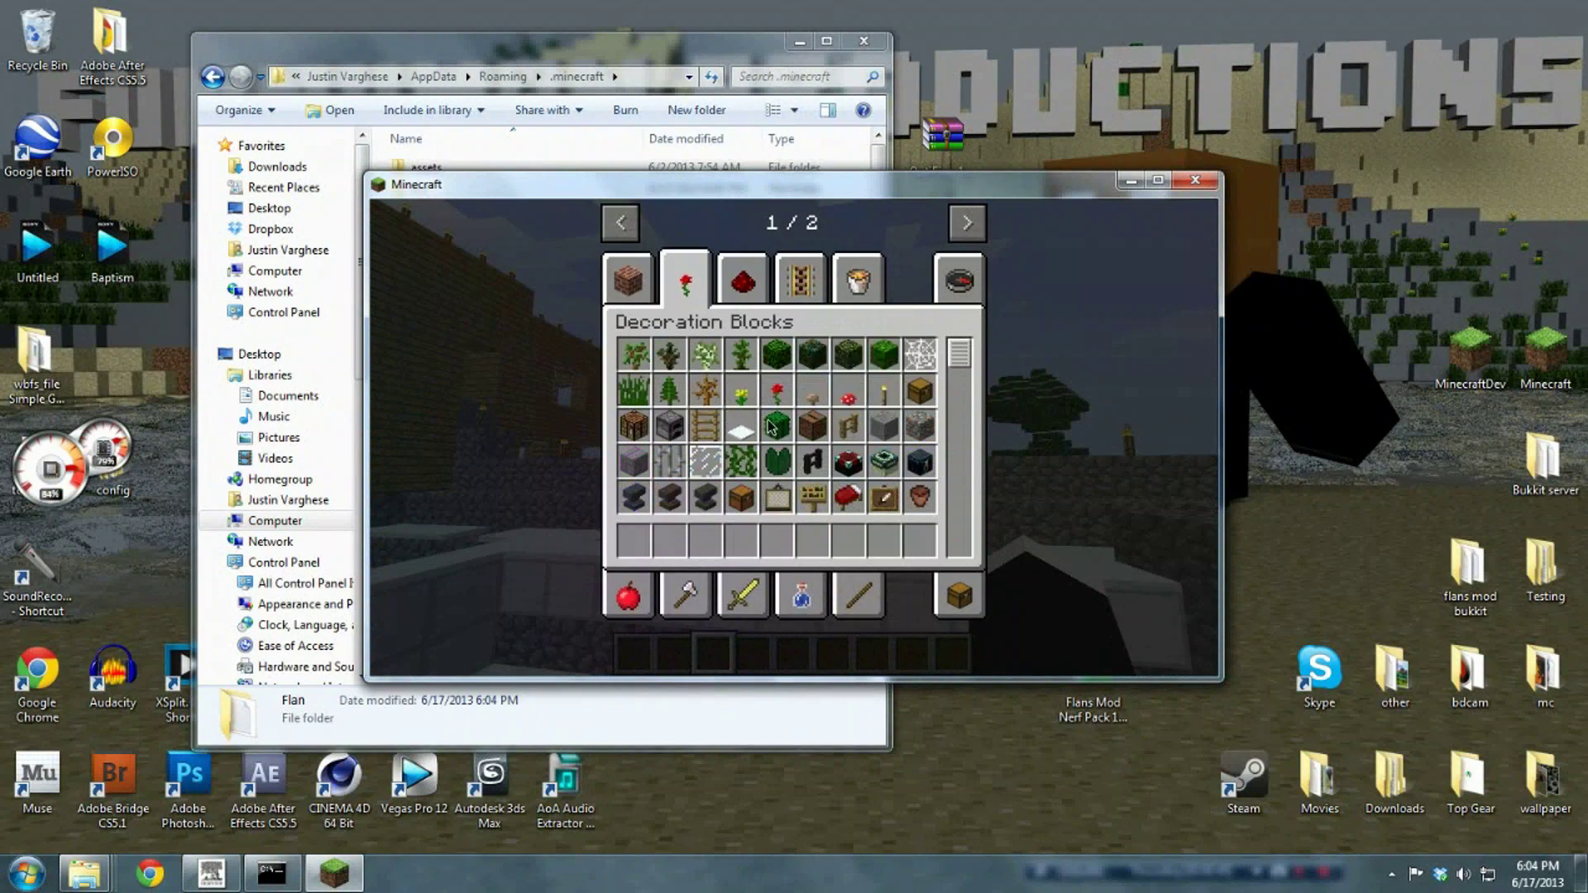
left_click(969, 225)
left_click(627, 281)
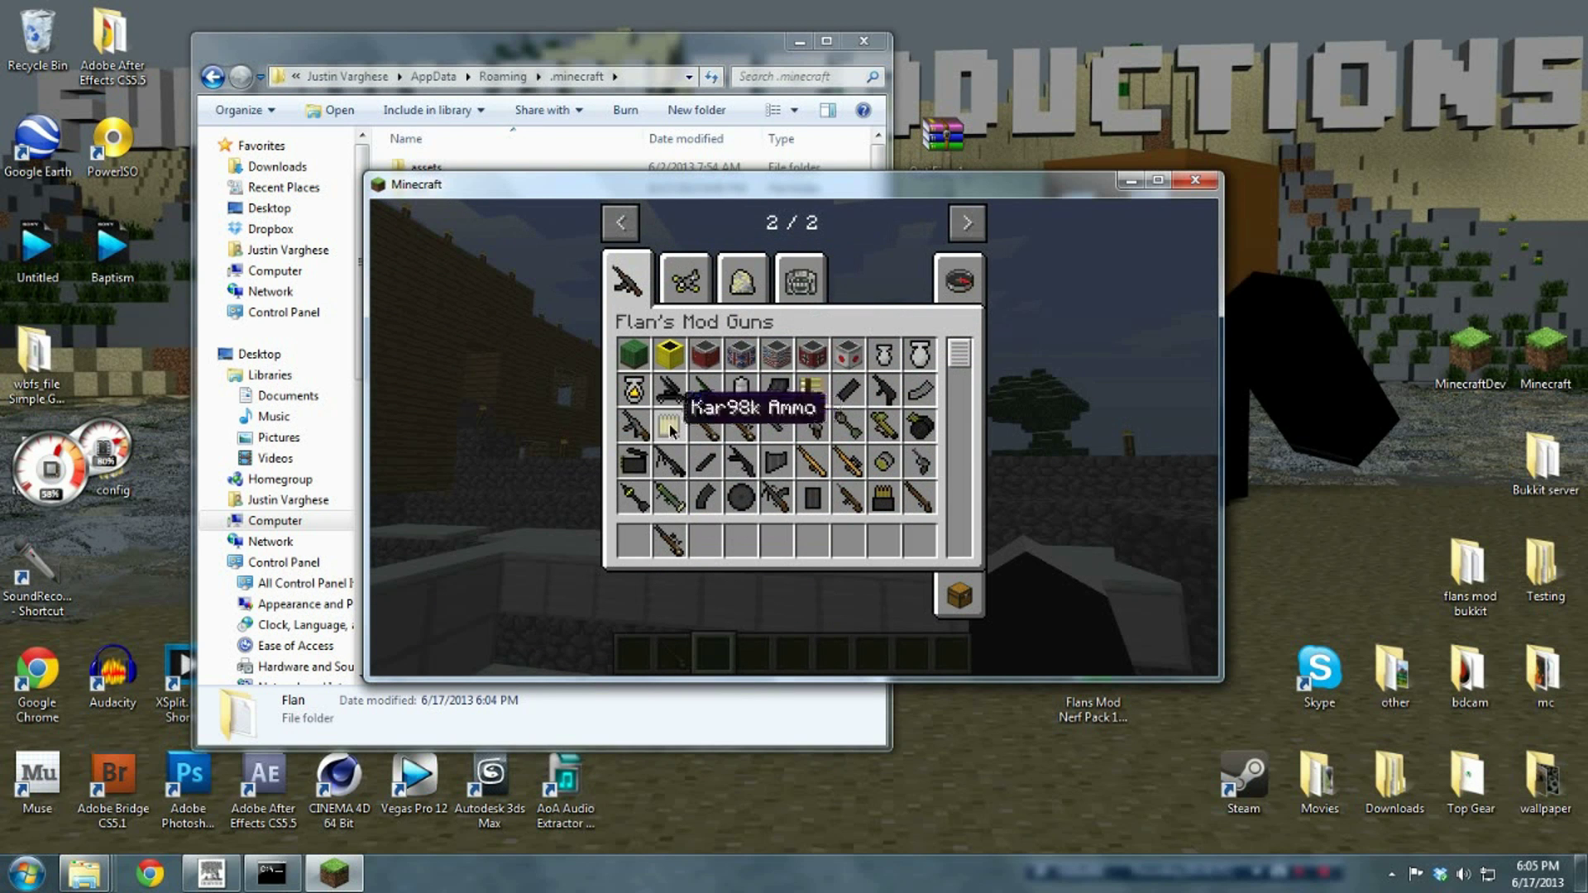
left_click(709, 539)
key("e")
key("2")
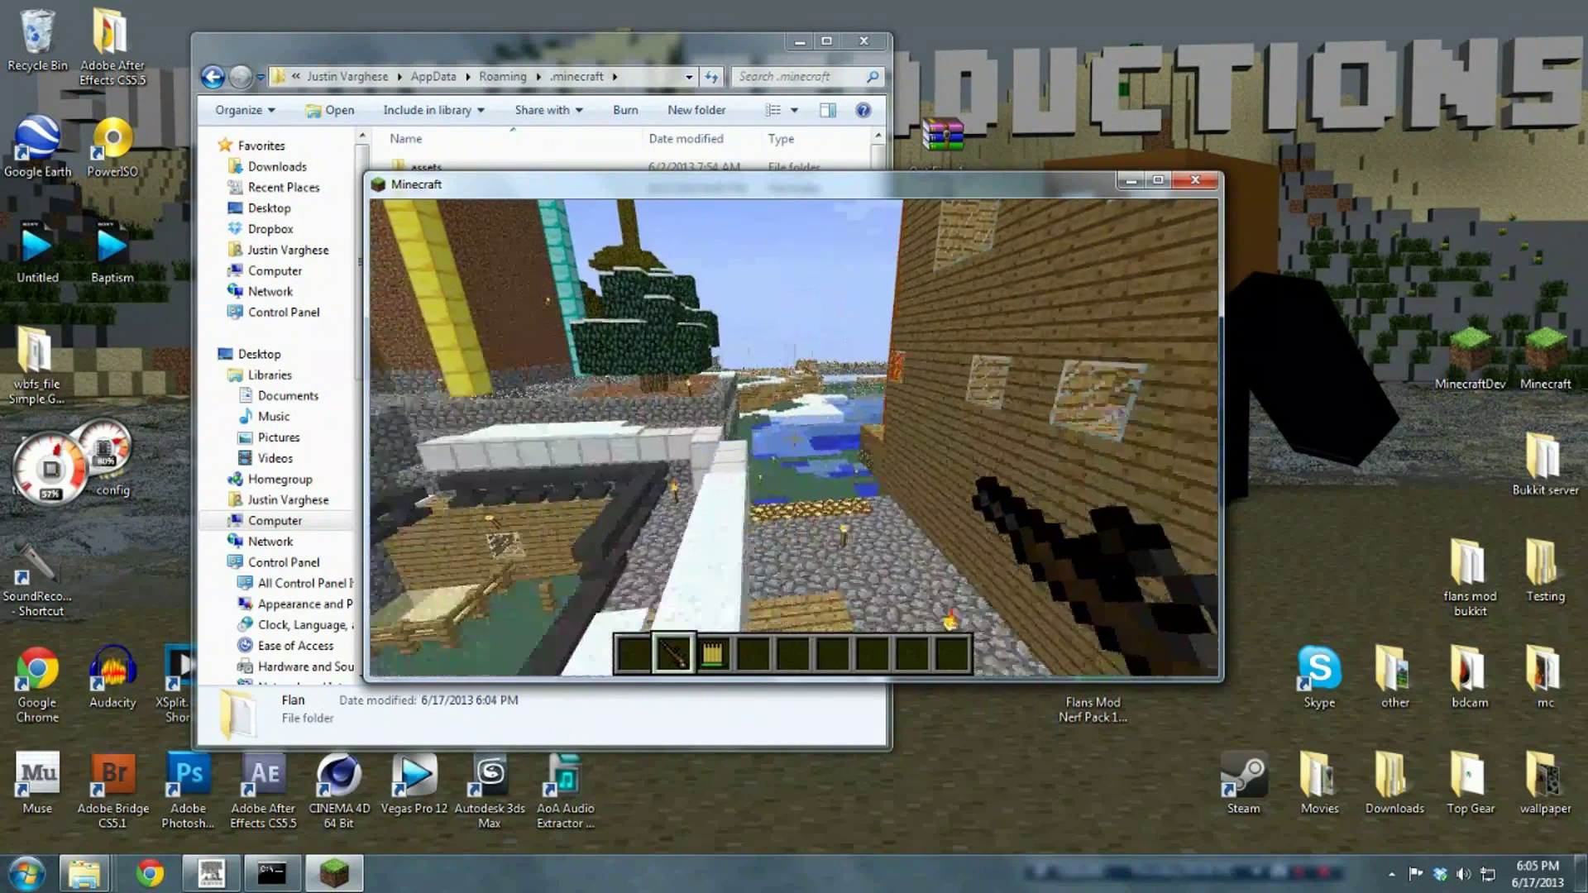
Put a Willy's Jeep from the Flan's Mod Vehicles tab onto the hotbar.
key("e")
left_click(685, 279)
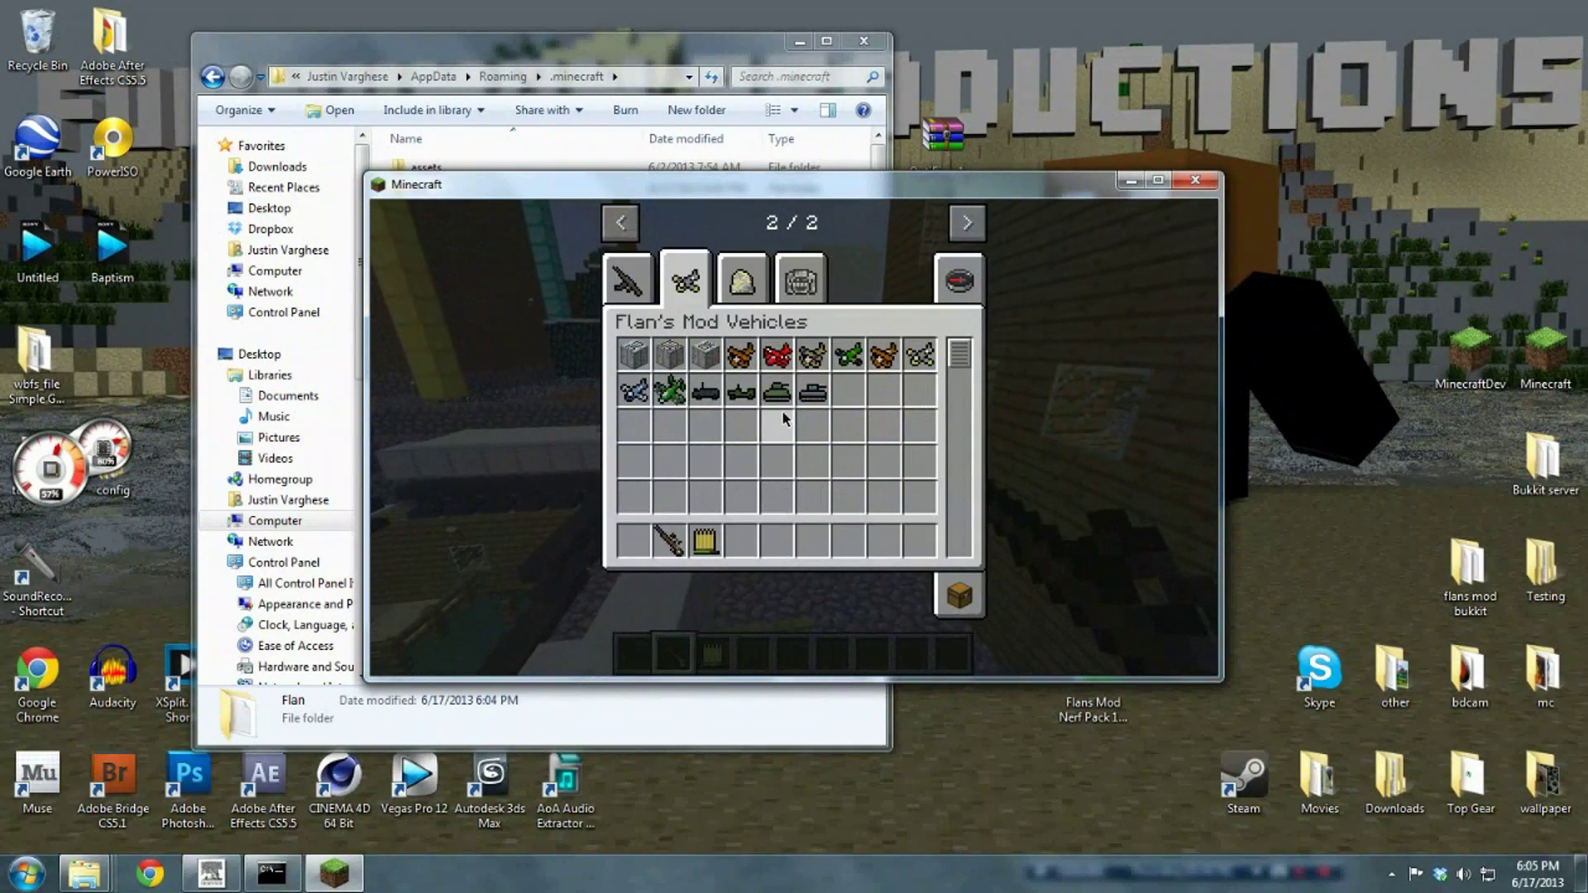
left_click(742, 394)
left_click(738, 543)
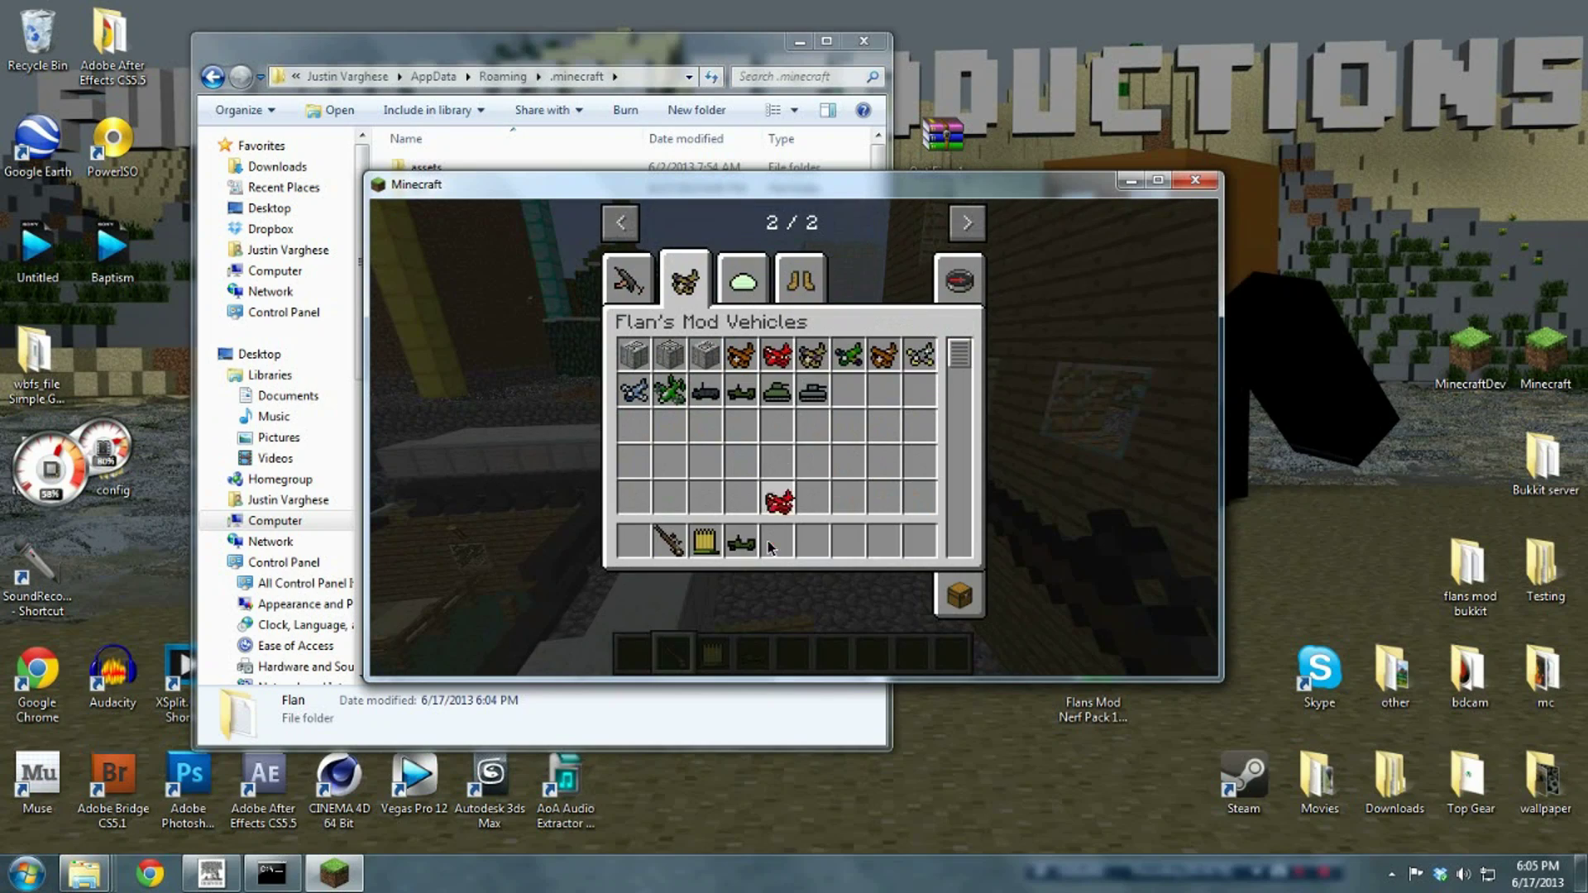
key("e")
Place a Willy's Jeep by the water and a Fokker Dr.1 plane beside it.
scroll(792, 439, "down", 3)
scroll(793, 438, "up", 1)
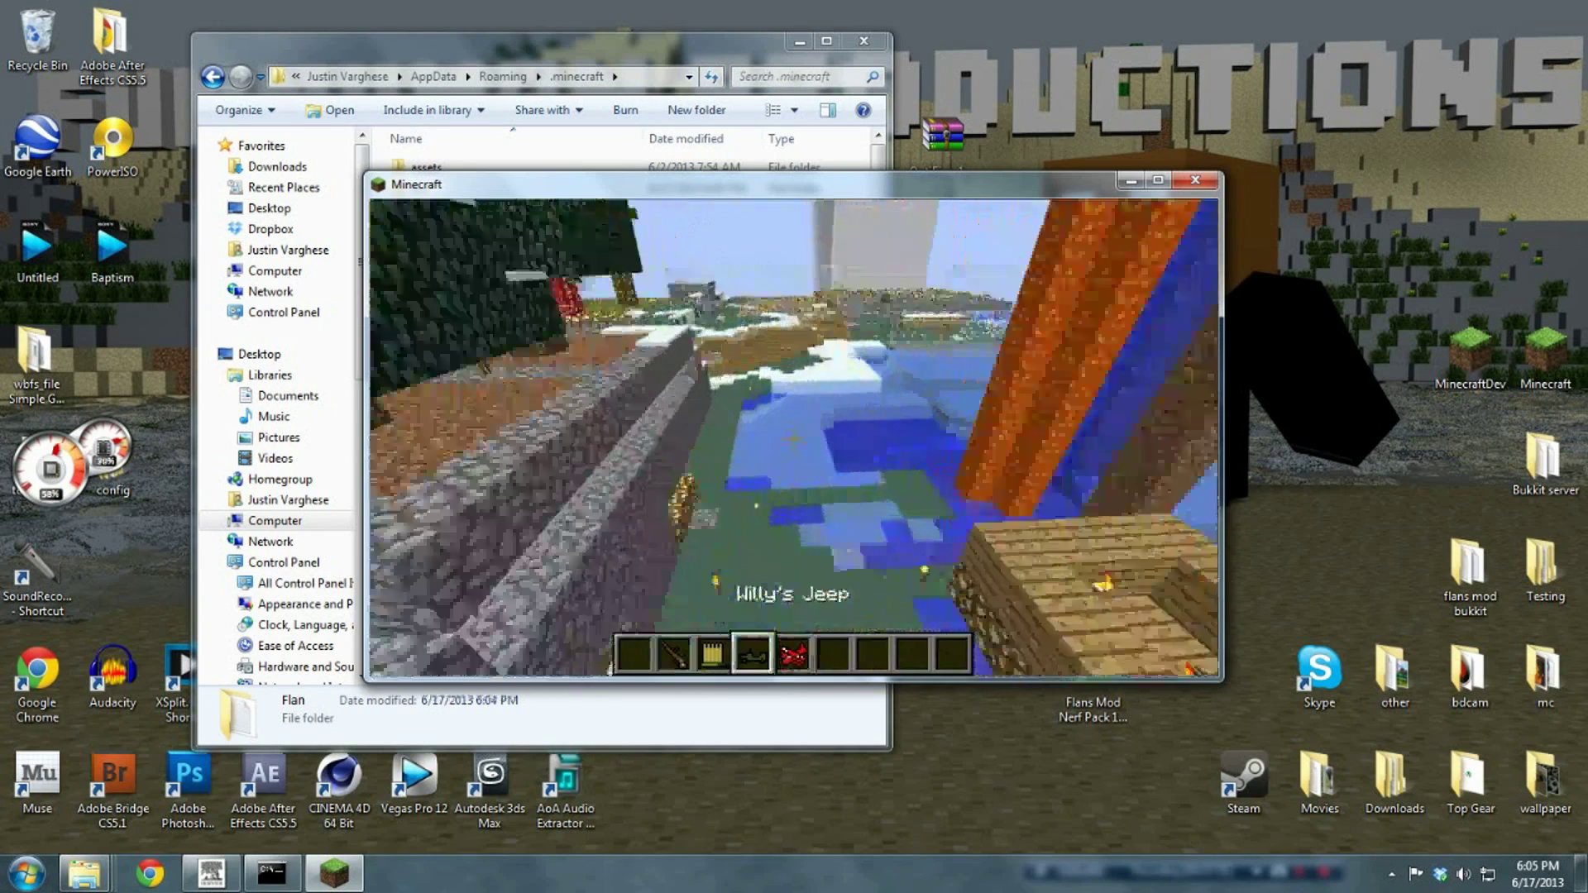
right_click(794, 438)
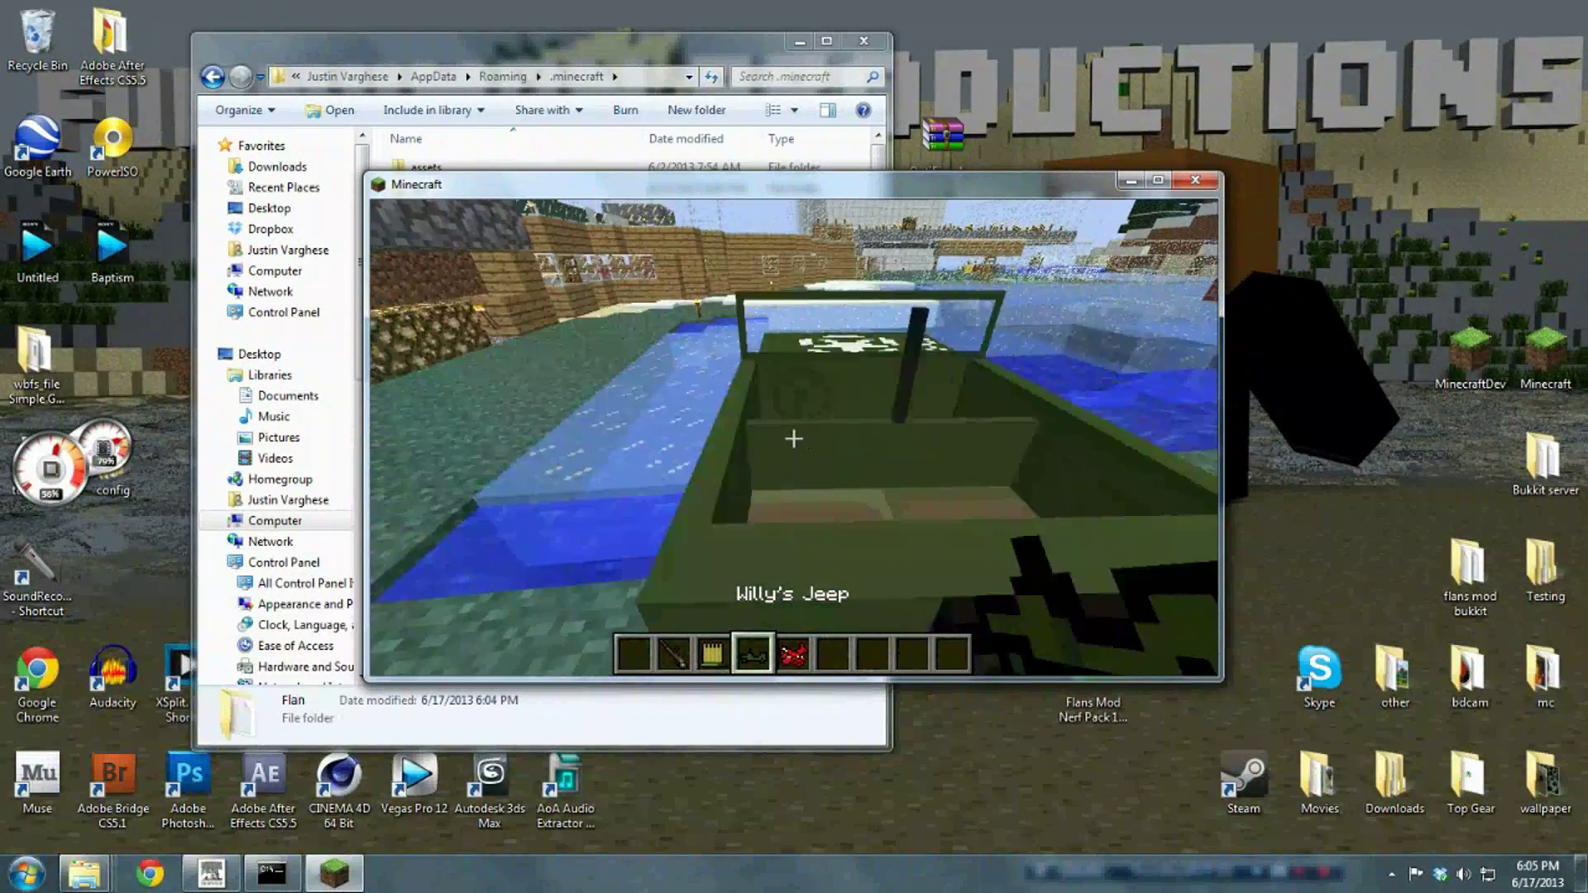
scroll(794, 438, "down", 1)
right_click(794, 438)
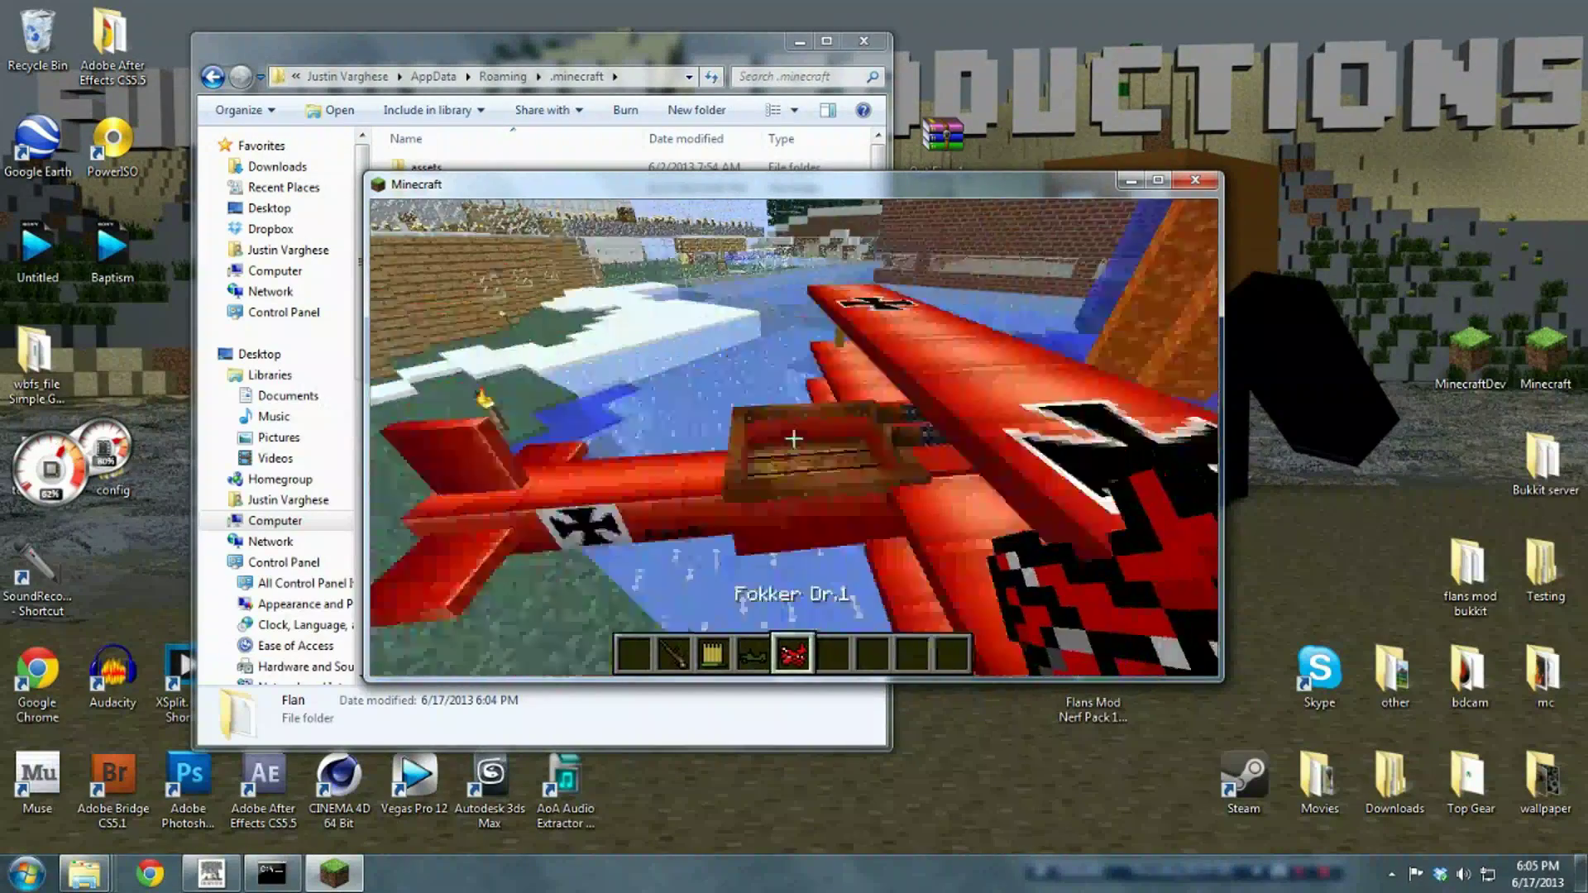
scroll(794, 439, "down", 1)
key("s")
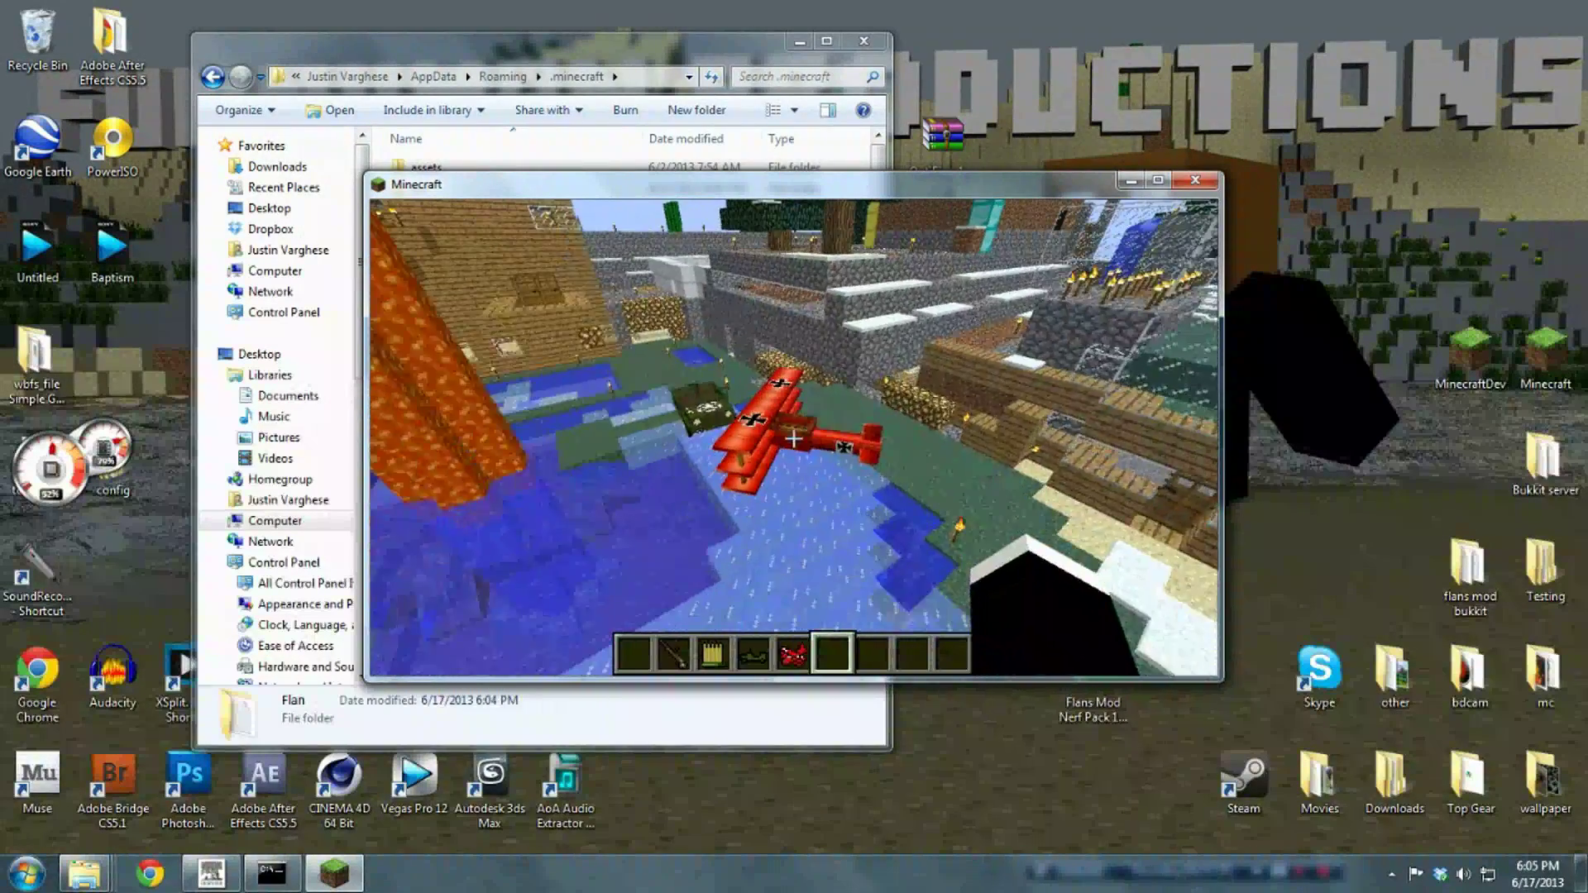